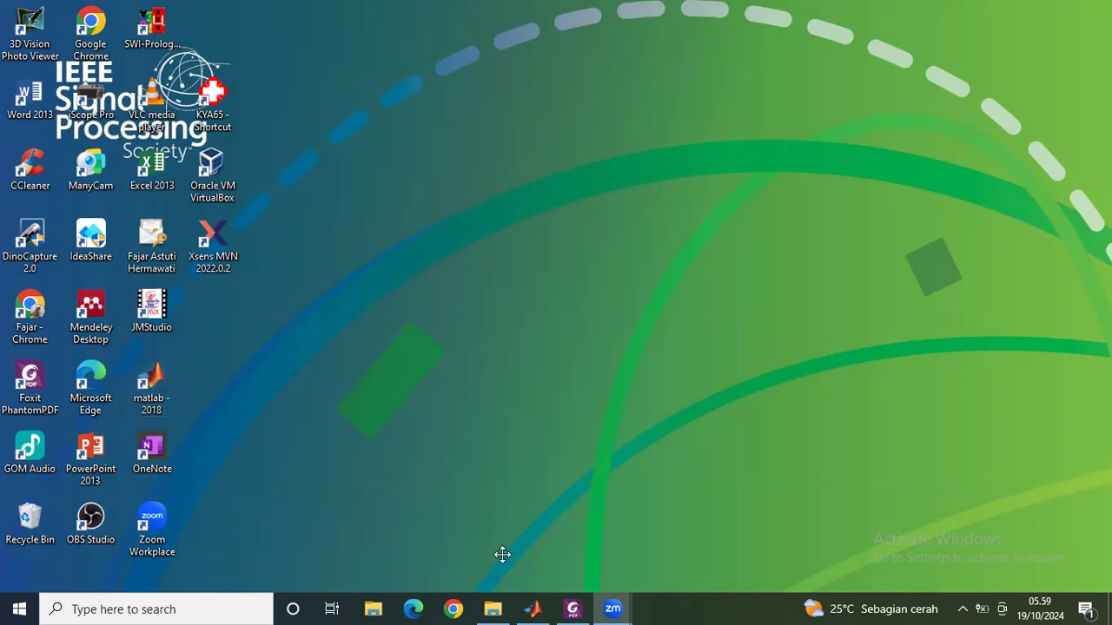
# - Switch to MATLAB and create a new blank script in the Editor
pyautogui.click(533, 609)
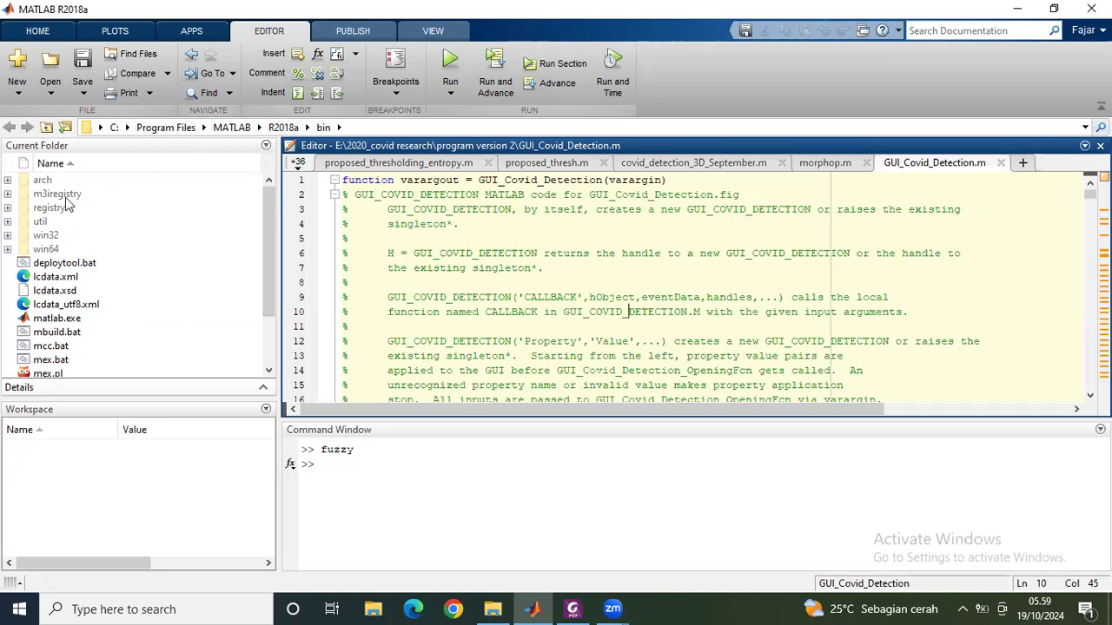
pyautogui.scroll(-3, 121, 264)
pyautogui.scroll(3, 120, 264)
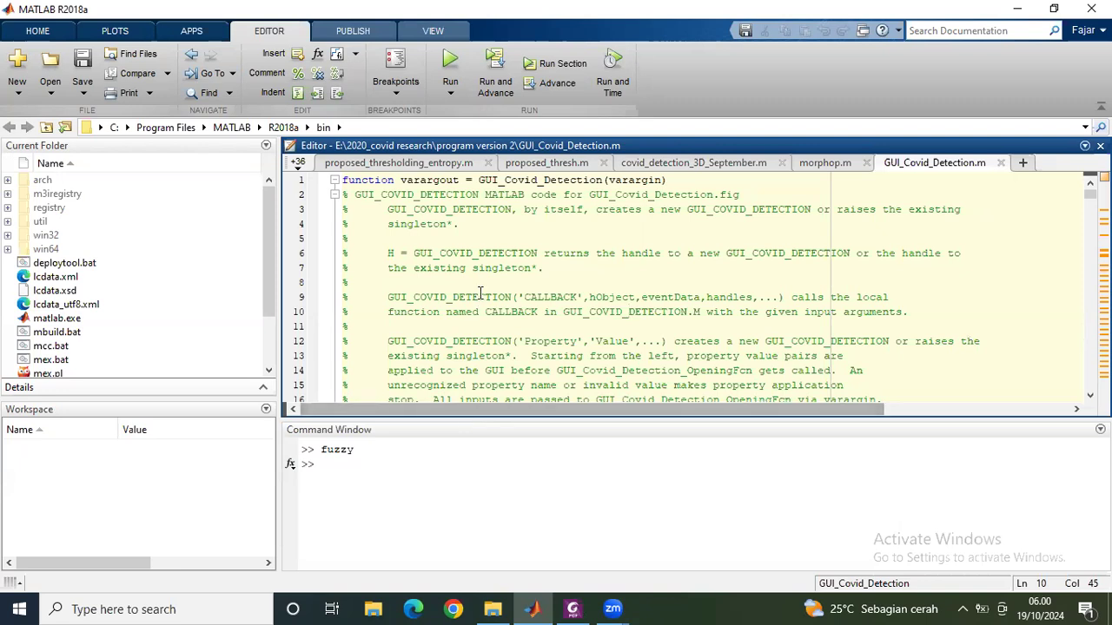
pyautogui.click(1023, 163)
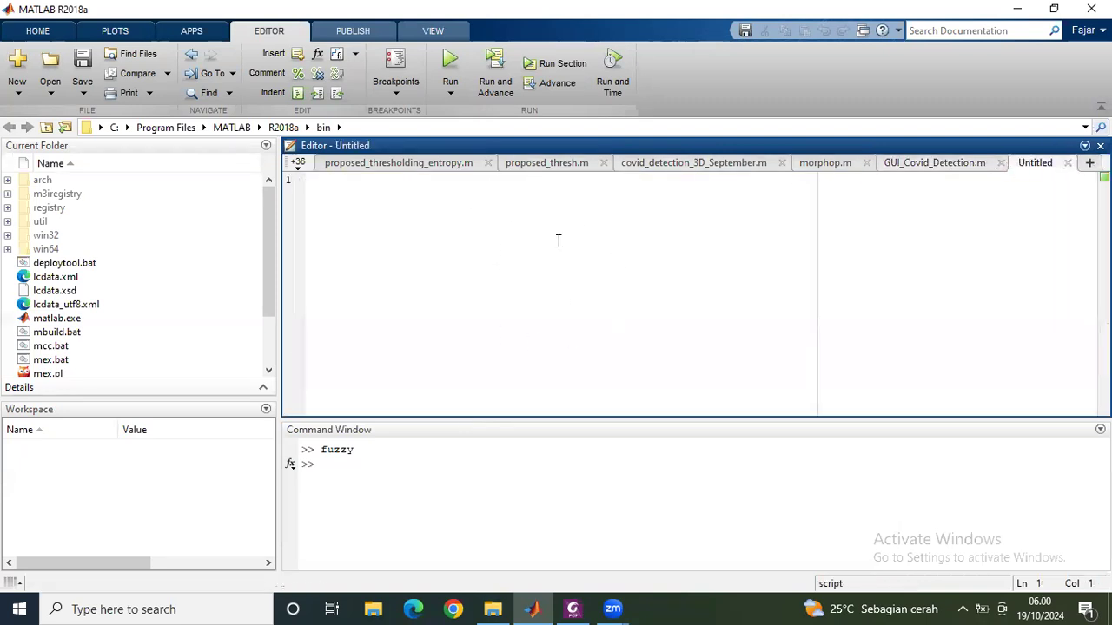
# - Enlarge the Command Window at the Editor's expense and enter the fuzzy command at its prompt without running it
pyautogui.click(346, 469)
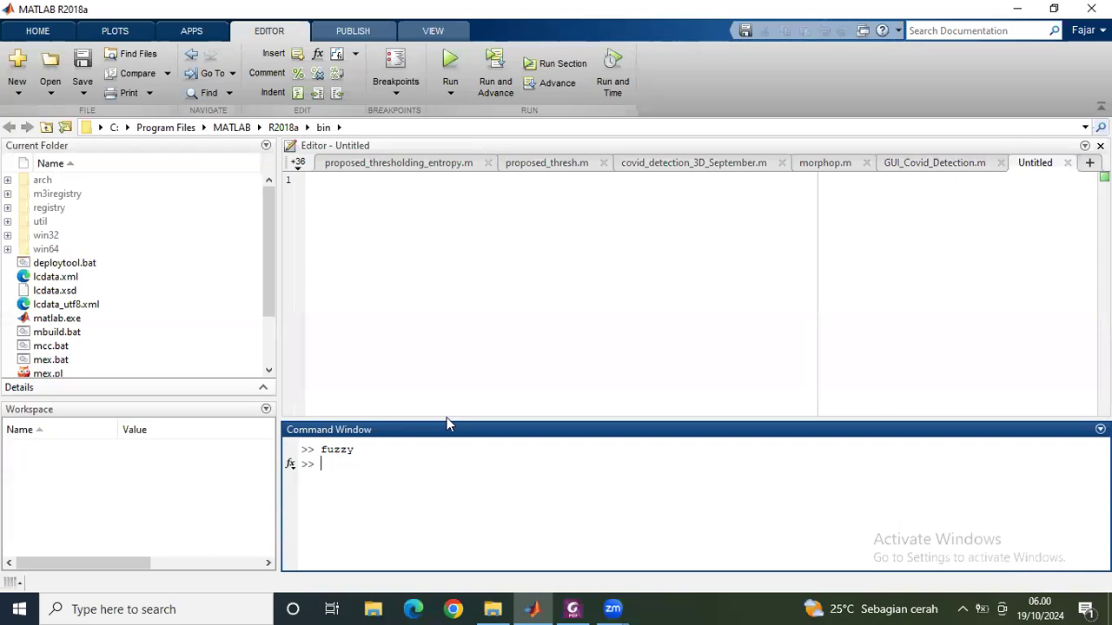
pyautogui.moveTo(446, 419); pyautogui.dragTo(454, 310)
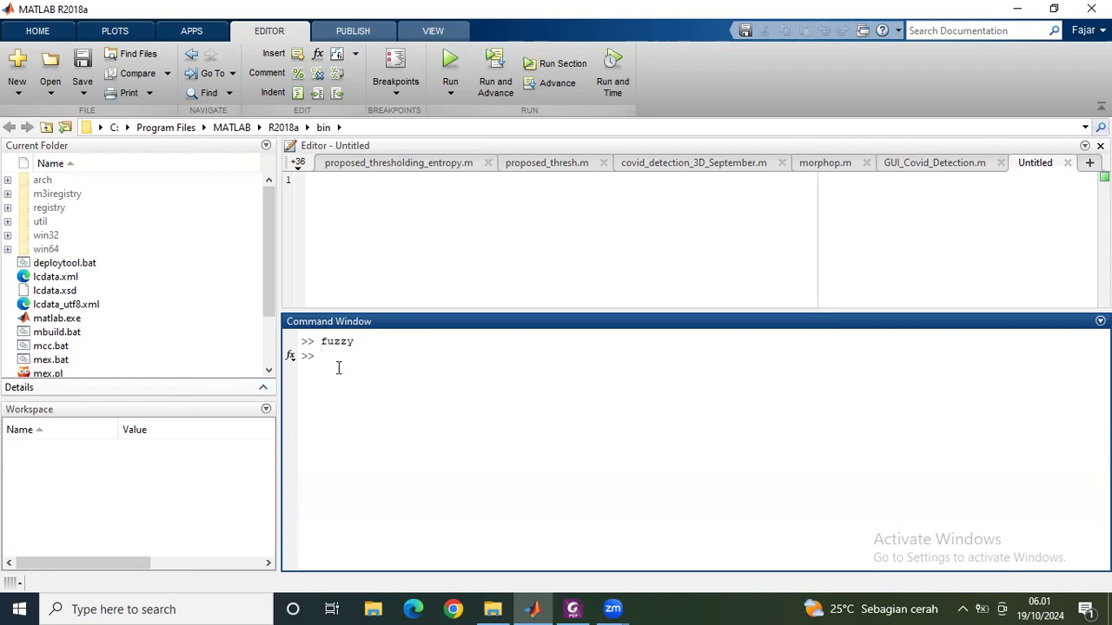
pyautogui.click(467, 232)
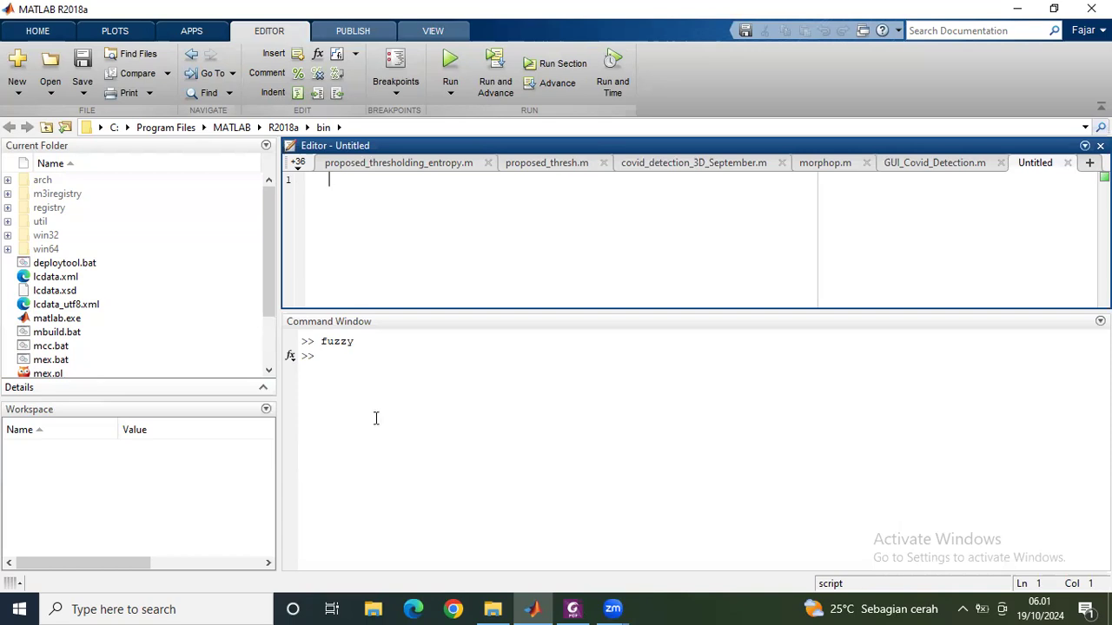
pyautogui.click(366, 349)
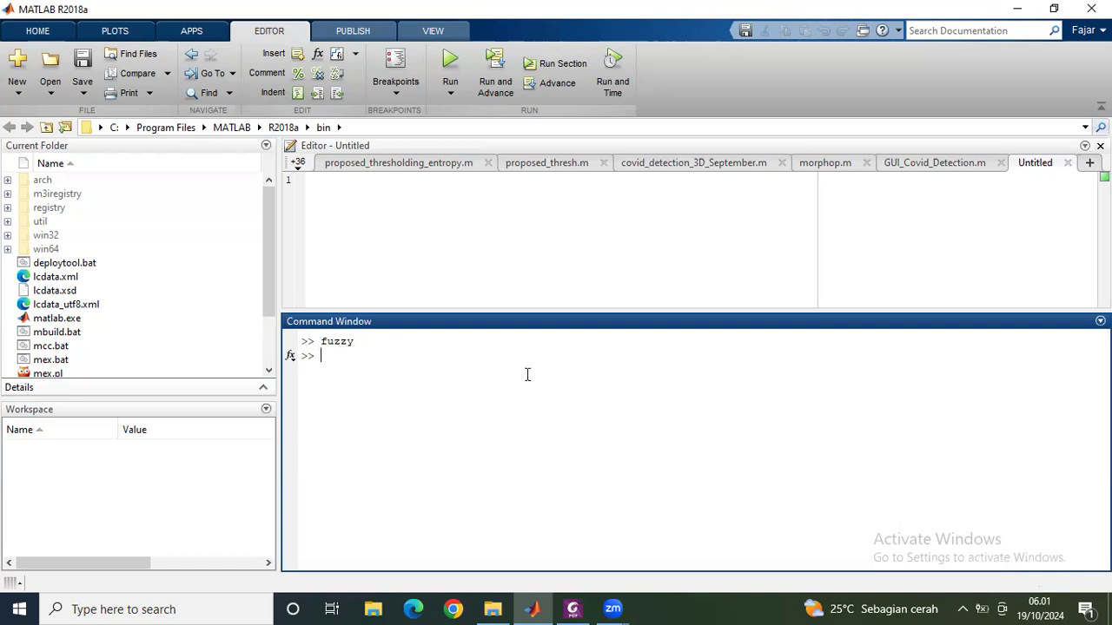
pyautogui.write('fuzzy')
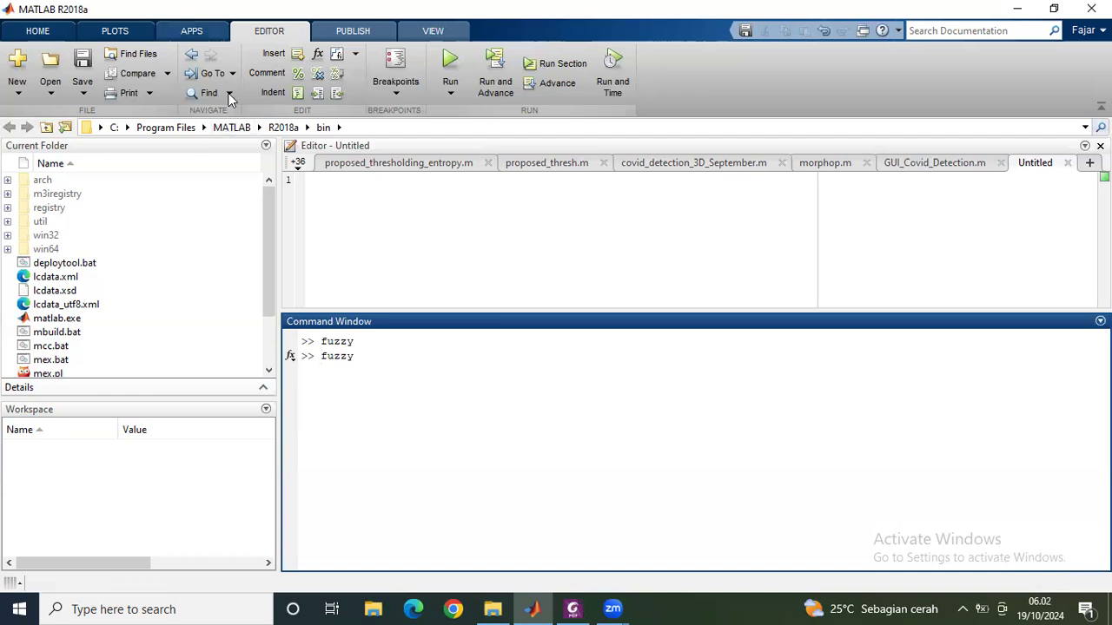
# - Browse the full gallery of installed apps by category and close the gallery
pyautogui.scroll(1, 230, 98)
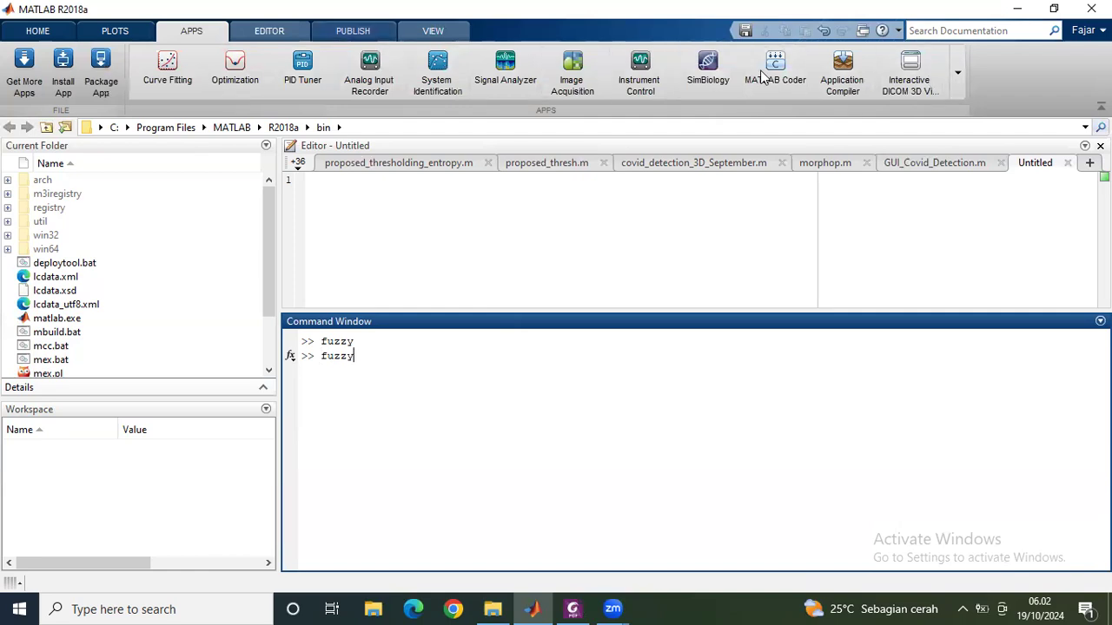
pyautogui.click(955, 86)
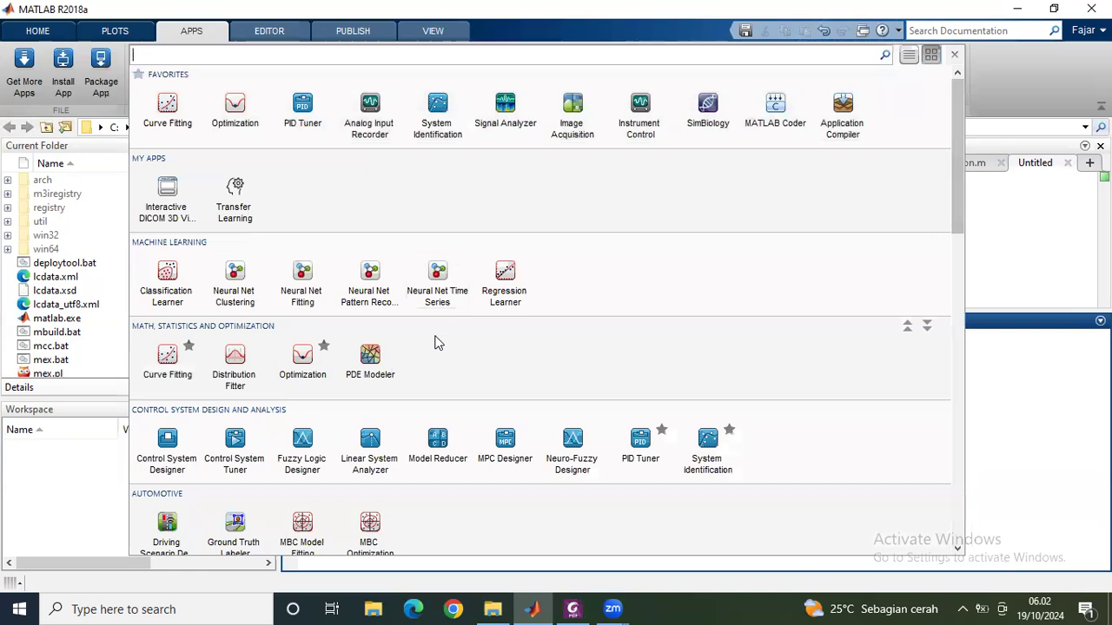
pyautogui.scroll(-15, 437, 343)
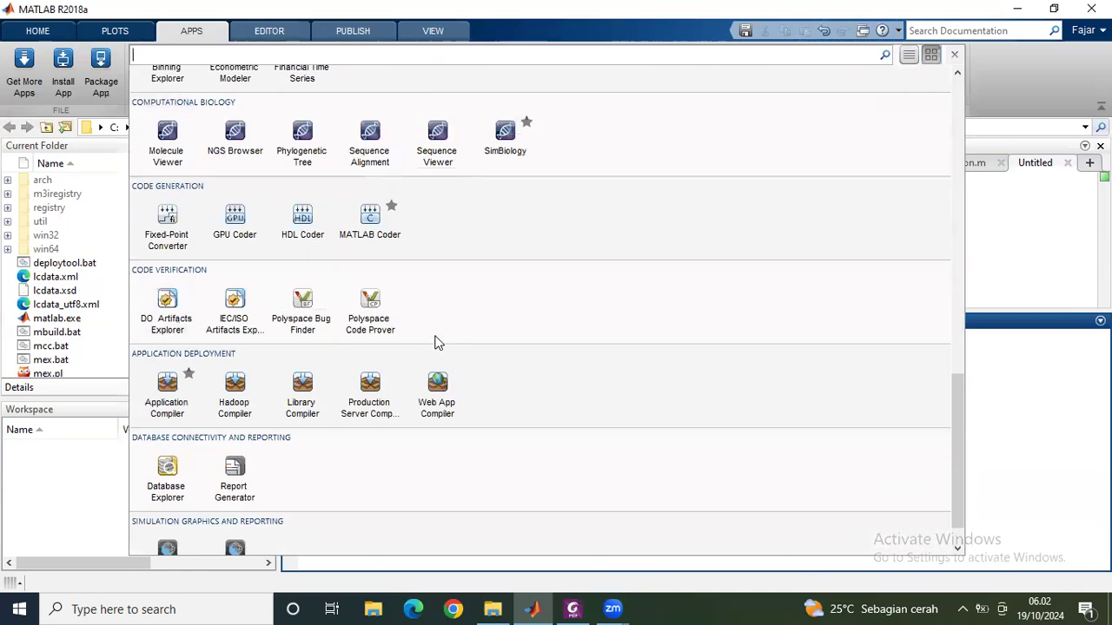
pyautogui.scroll(-1, 437, 343)
pyautogui.scroll(13, 437, 343)
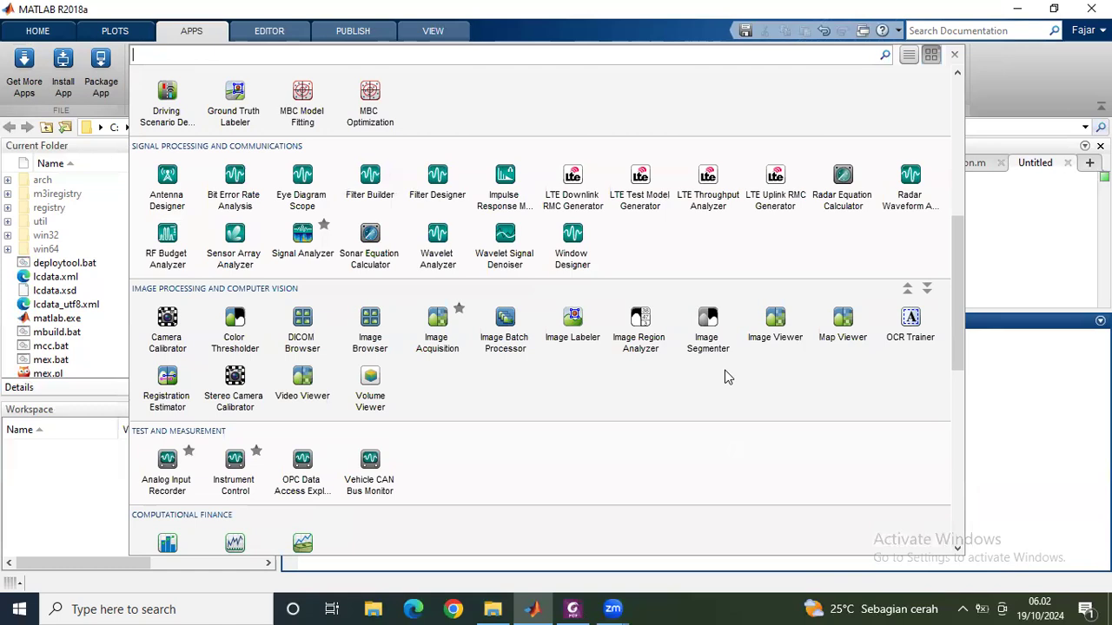
pyautogui.click(1045, 379)
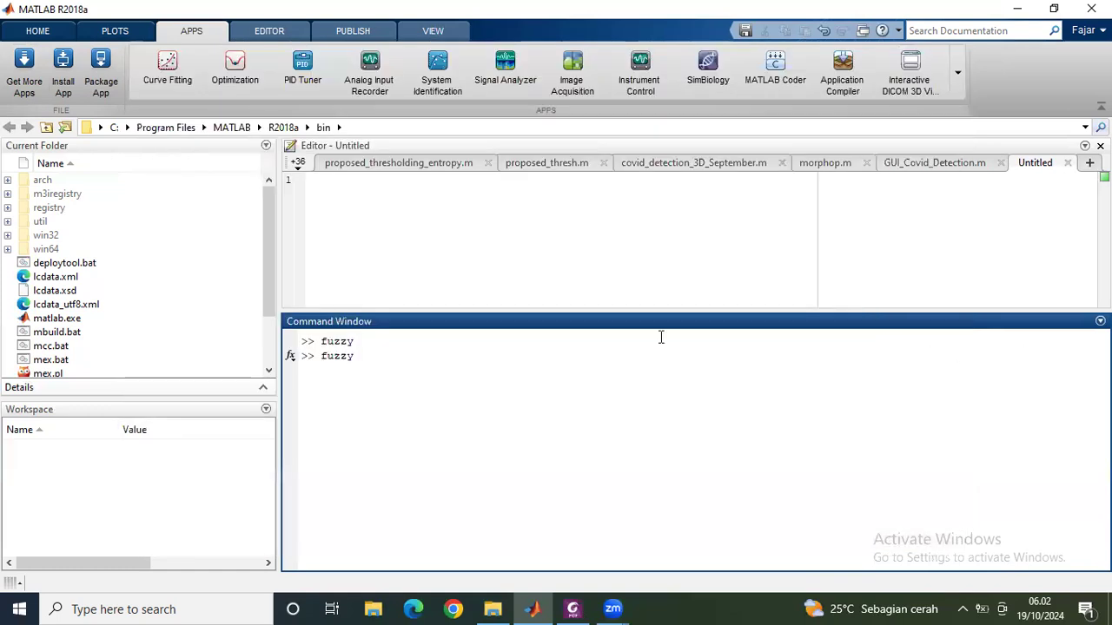
# - Run the fuzzy command to launch the Fuzzy Logic Designer and move its window slightly lower
pyautogui.click(366, 354)
pyautogui.moveTo(322, 354); pyautogui.dragTo(356, 355)
pyautogui.click(362, 354)
pyautogui.press('Return')
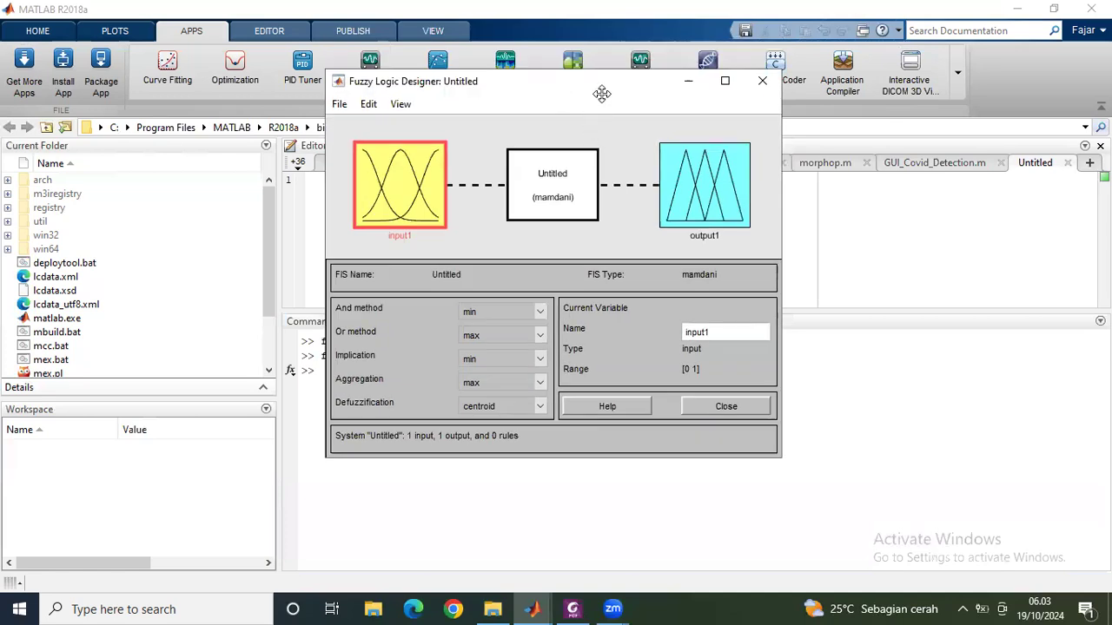
pyautogui.moveTo(602, 93); pyautogui.dragTo(592, 135)
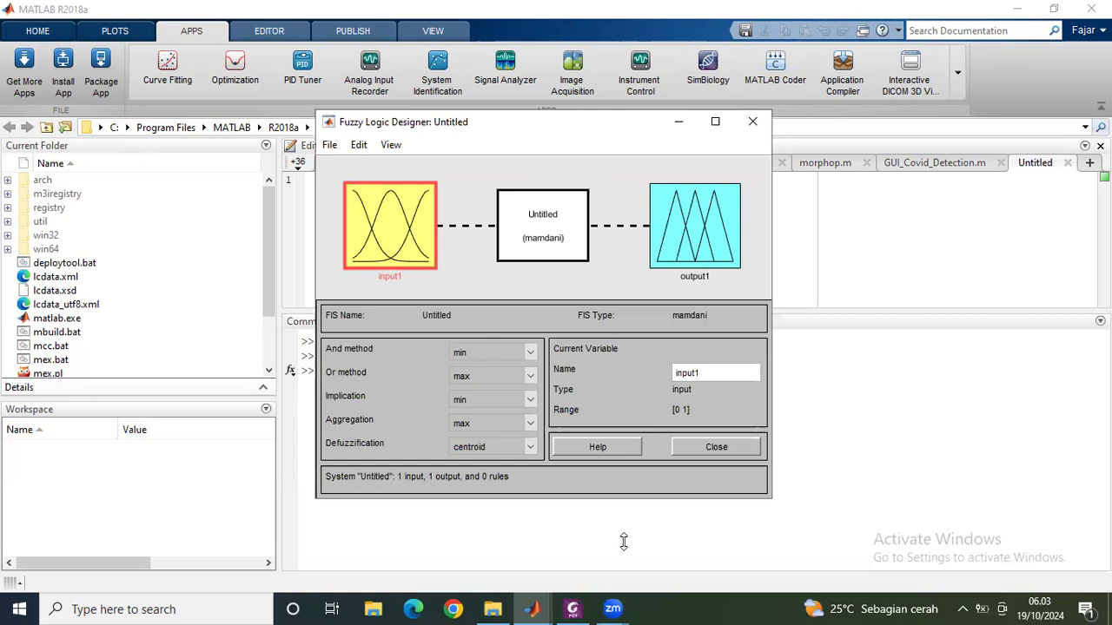
# - Switch to Foxit PhantomPDF and read the tipping case, its service and food rules, and the input membership function plots
pyautogui.click(585, 607)
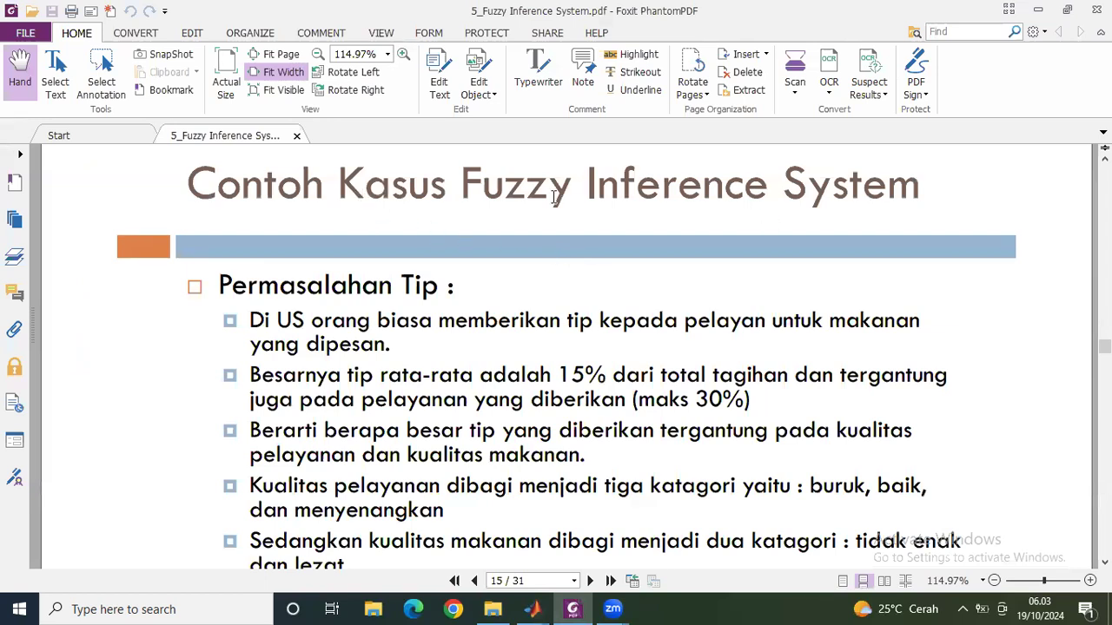
pyautogui.scroll(-1, 543, 276)
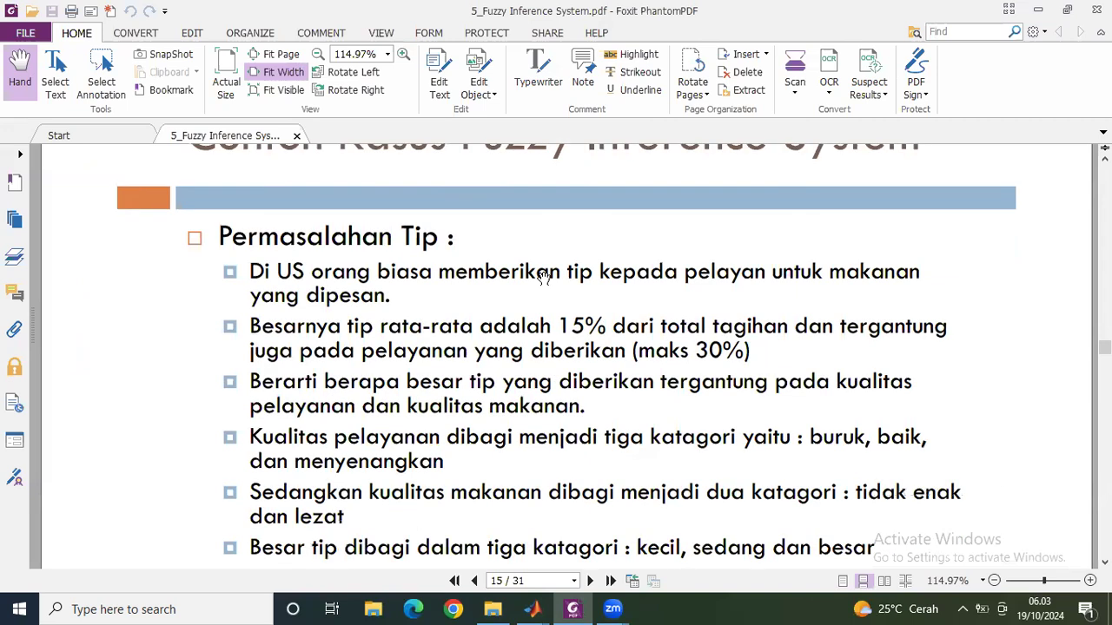
pyautogui.scroll(-4, 542, 276)
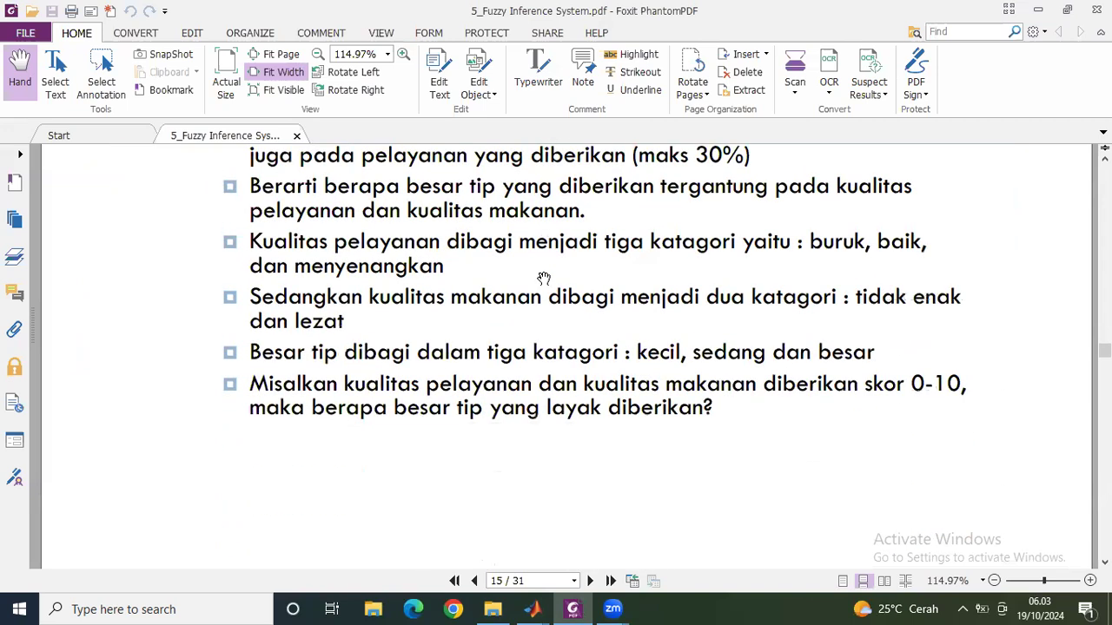
pyautogui.scroll(2, 543, 278)
pyautogui.scroll(-1, 543, 278)
pyautogui.scroll(2, 543, 278)
pyautogui.scroll(-8, 543, 278)
pyautogui.scroll(-6, 543, 278)
pyautogui.scroll(-2, 455, 271)
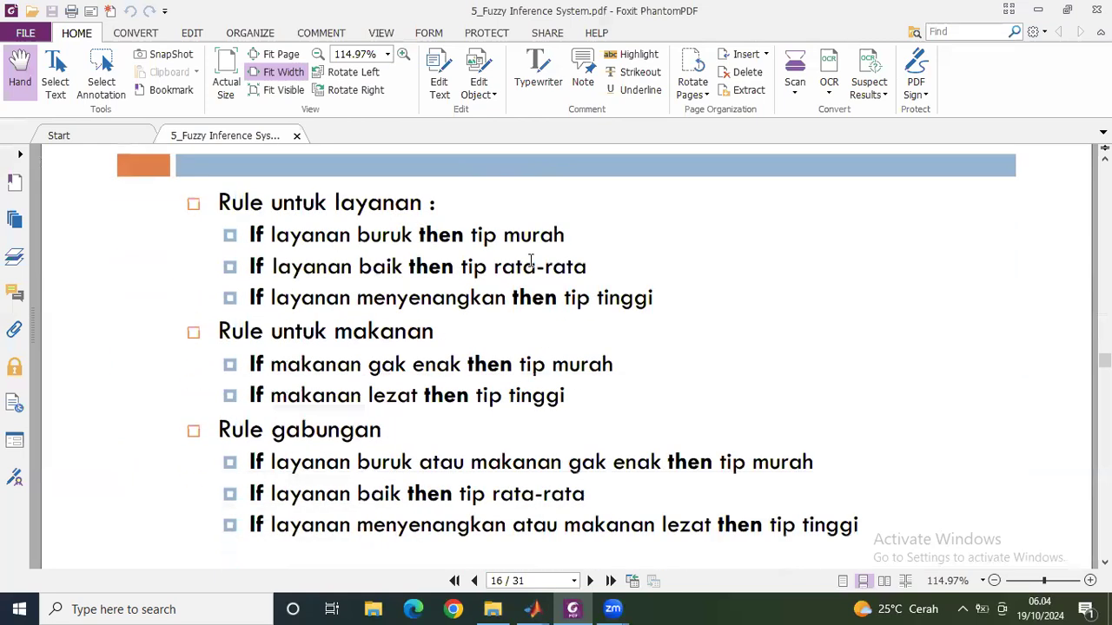
pyautogui.scroll(-10, 591, 439)
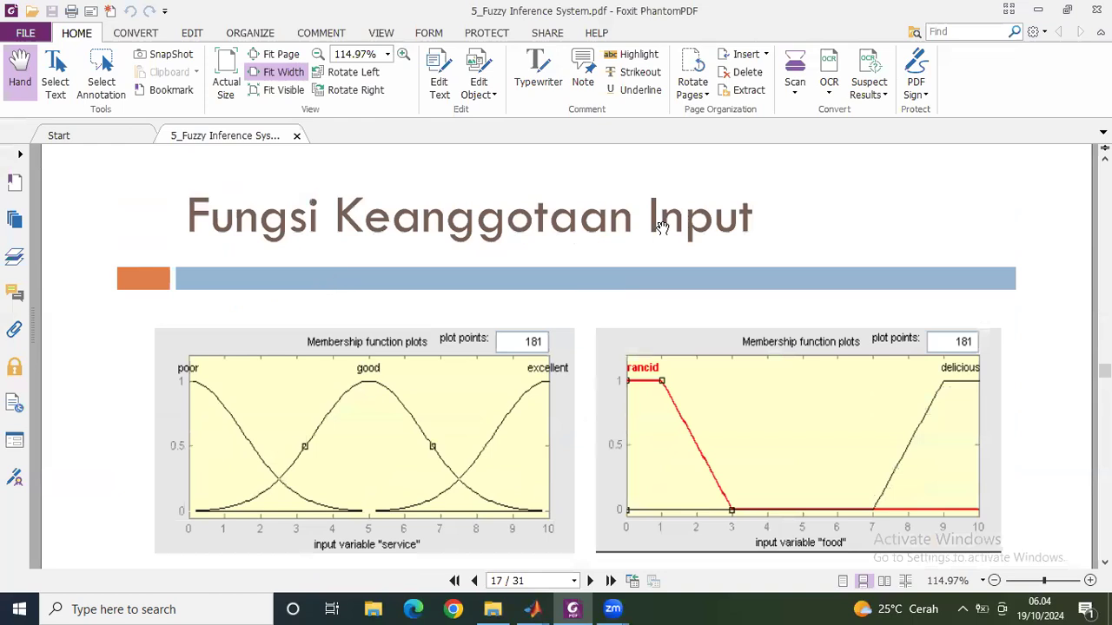
pyautogui.scroll(-1, 714, 391)
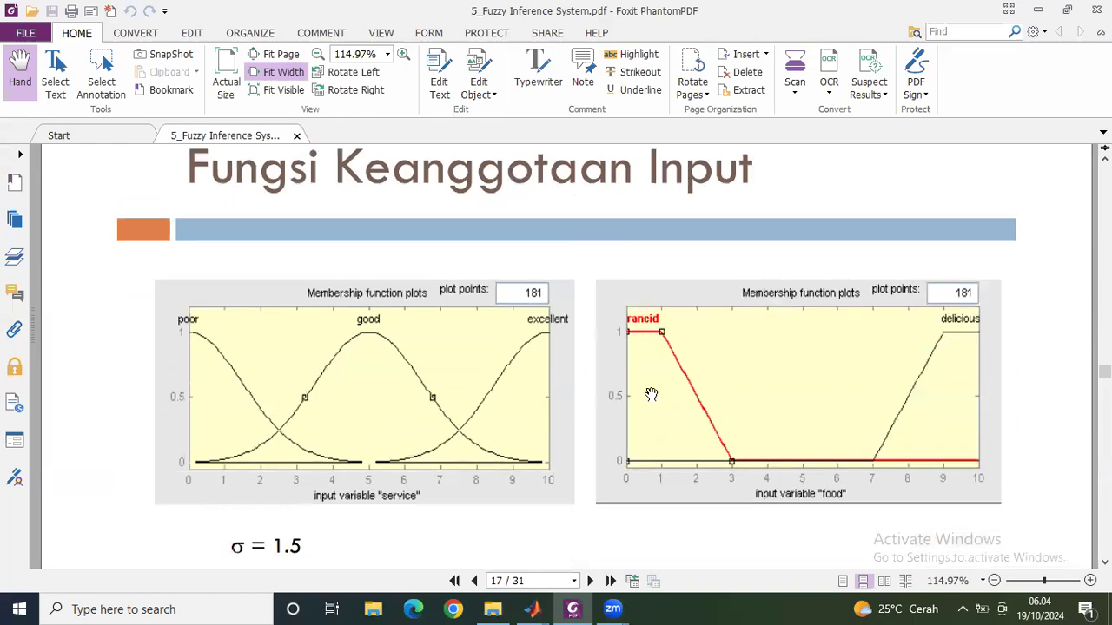
# - Return to the Fuzzy Logic Designer over the PDF and briefly view the Mamdani system's Rule Editor before closing it
pyautogui.moveTo(618, 608)
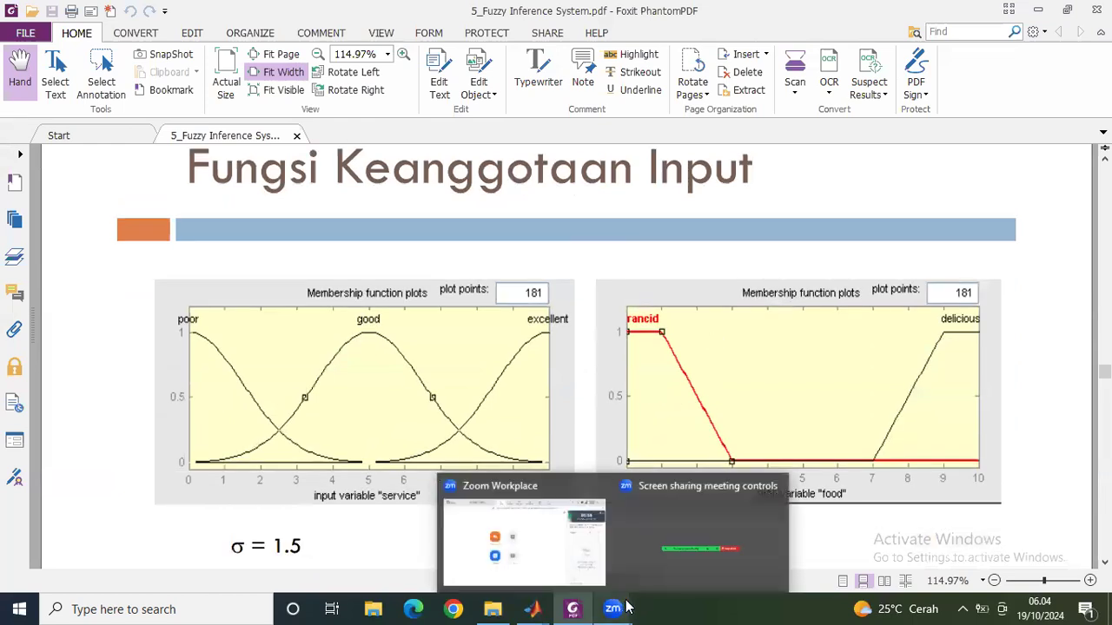
pyautogui.moveTo(532, 609)
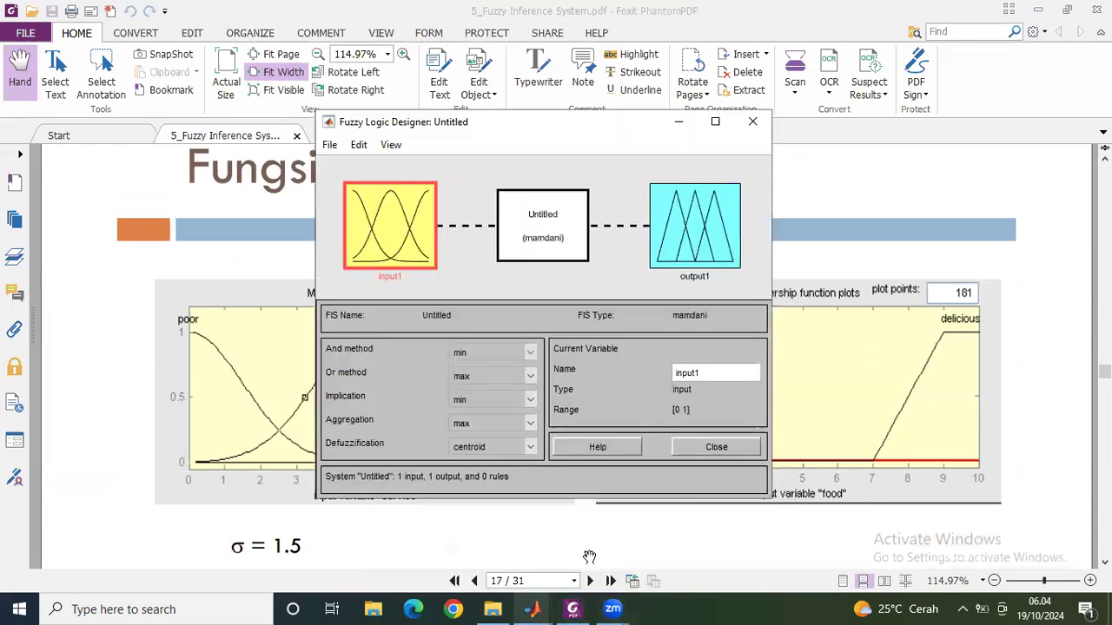
pyautogui.click(584, 560)
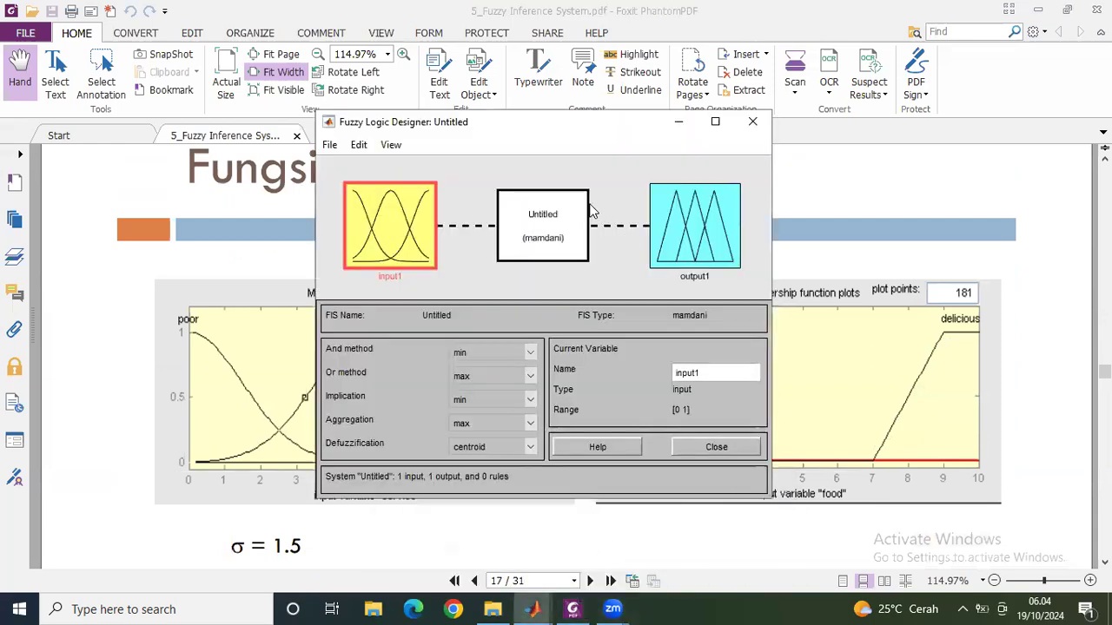
pyautogui.doubleClick(549, 236)
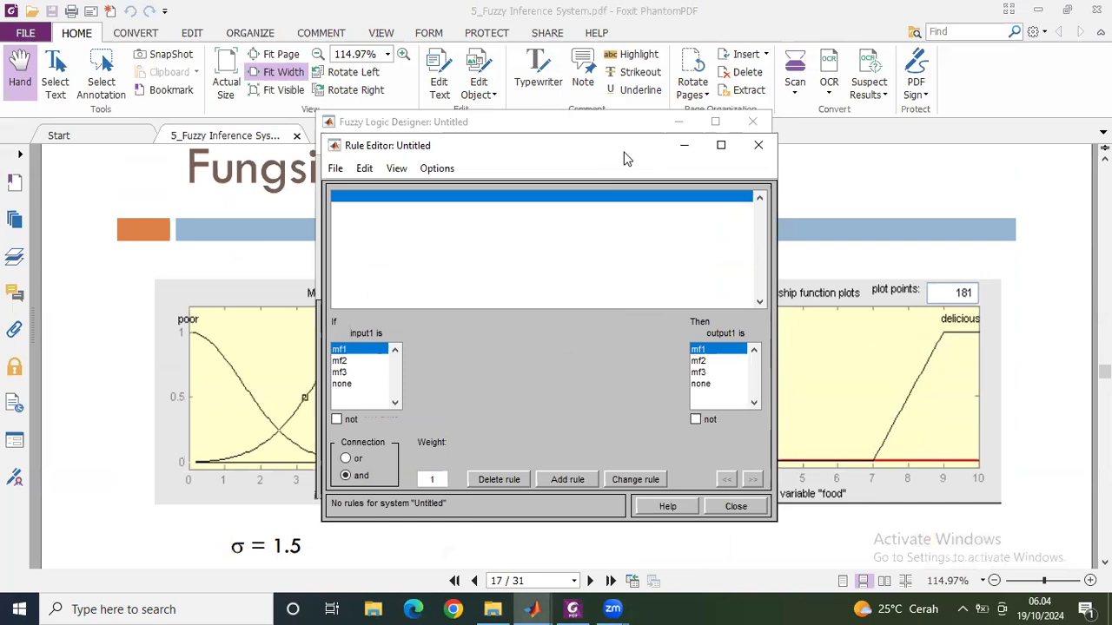
pyautogui.click(758, 146)
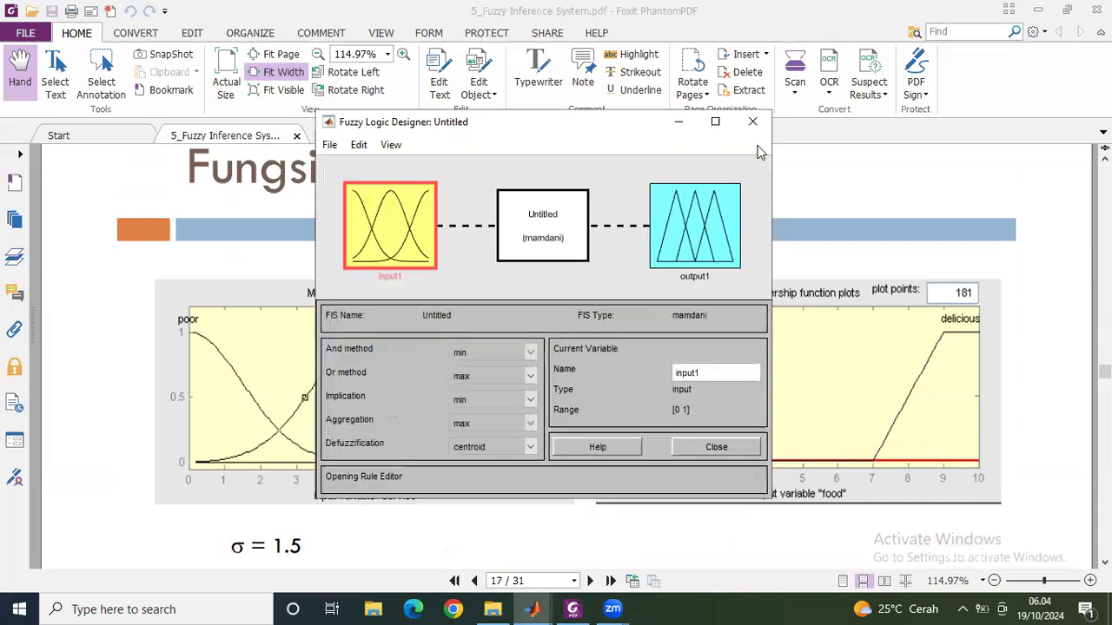
# - Reopen the Mamdani system's Rule Editor and review its new FIS types and its editing commands
pyautogui.doubleClick(543, 238)
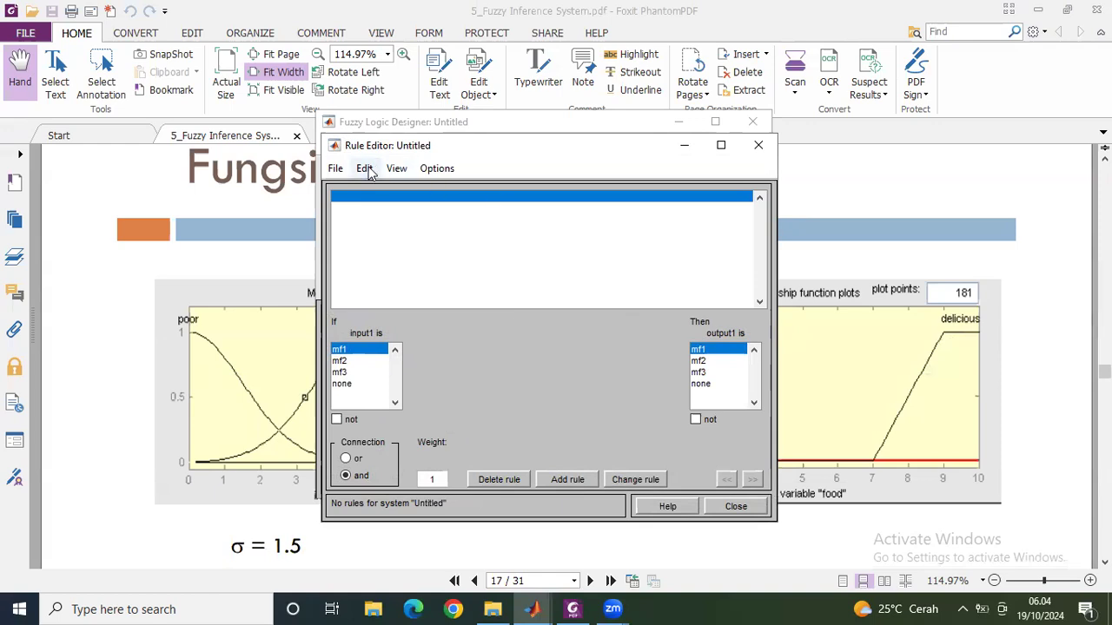
pyautogui.click(338, 170)
pyautogui.moveTo(364, 171)
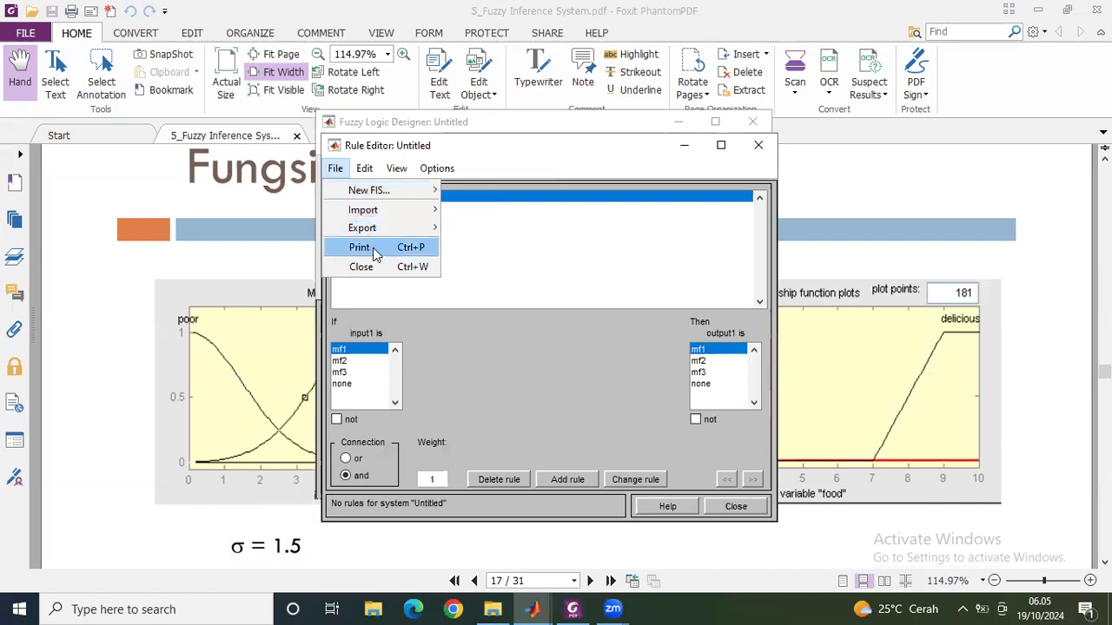
pyautogui.moveTo(377, 192)
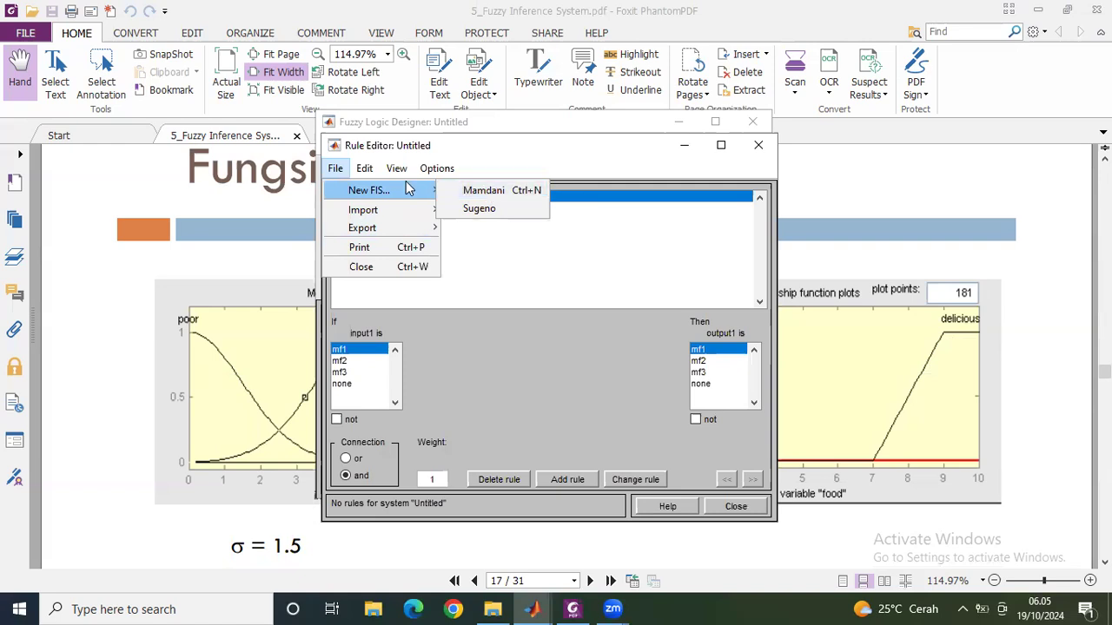
pyautogui.moveTo(340, 200)
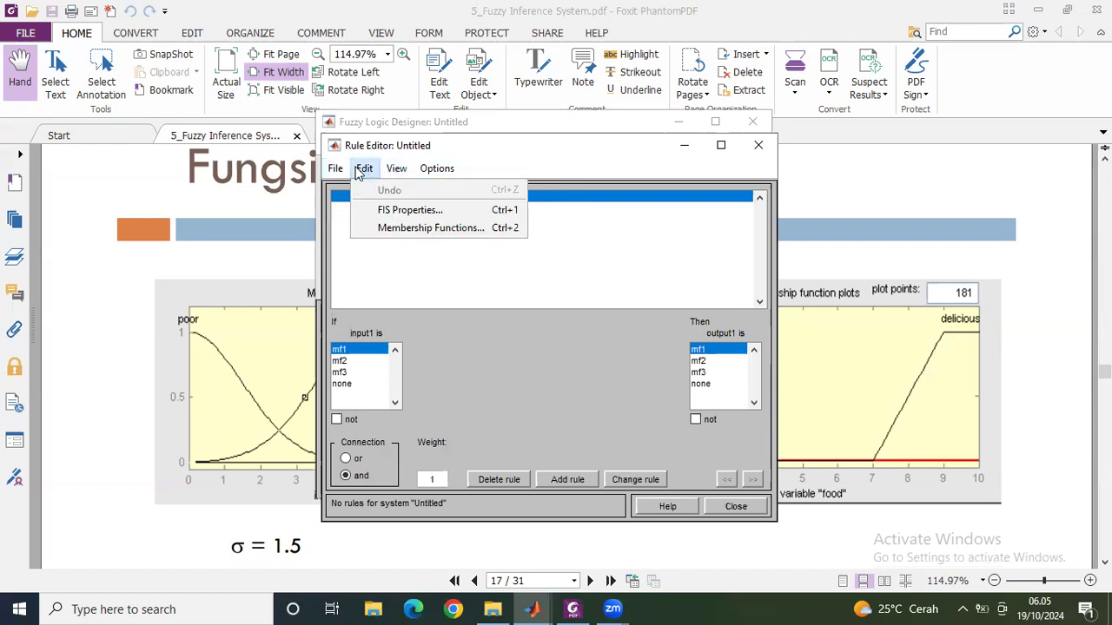
pyautogui.click(512, 362)
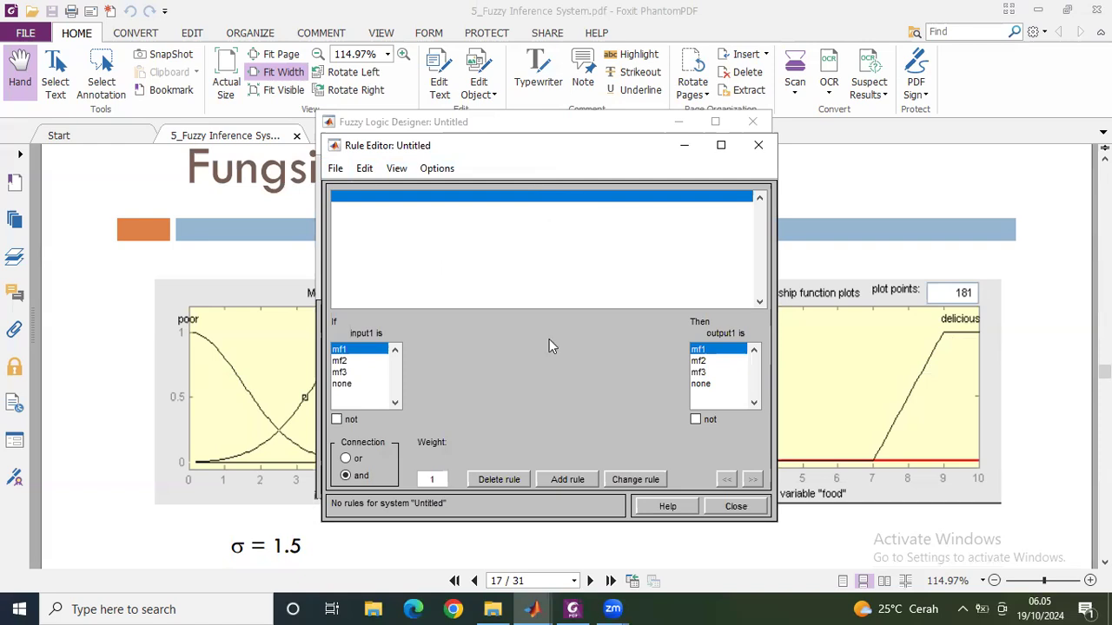
# - Step through input1's membership functions mf1, mf2 and mf3 in the rule condition and close the Rule Editor
pyautogui.click(339, 362)
pyautogui.click(339, 350)
pyautogui.click(340, 362)
pyautogui.click(343, 373)
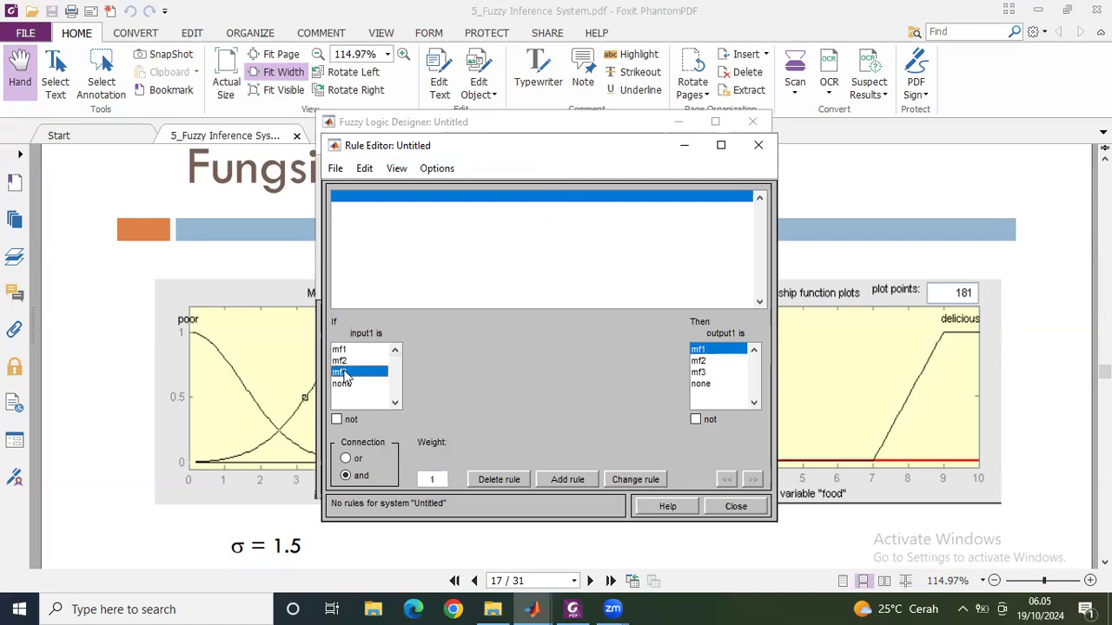
pyautogui.click(350, 350)
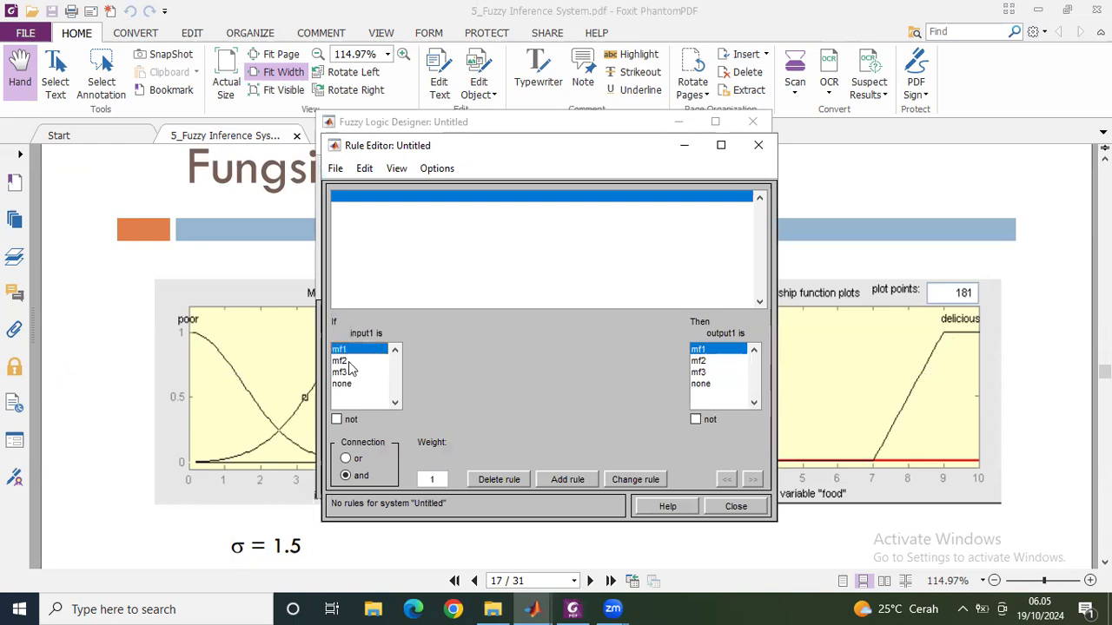
pyautogui.click(348, 362)
pyautogui.click(351, 373)
pyautogui.click(736, 507)
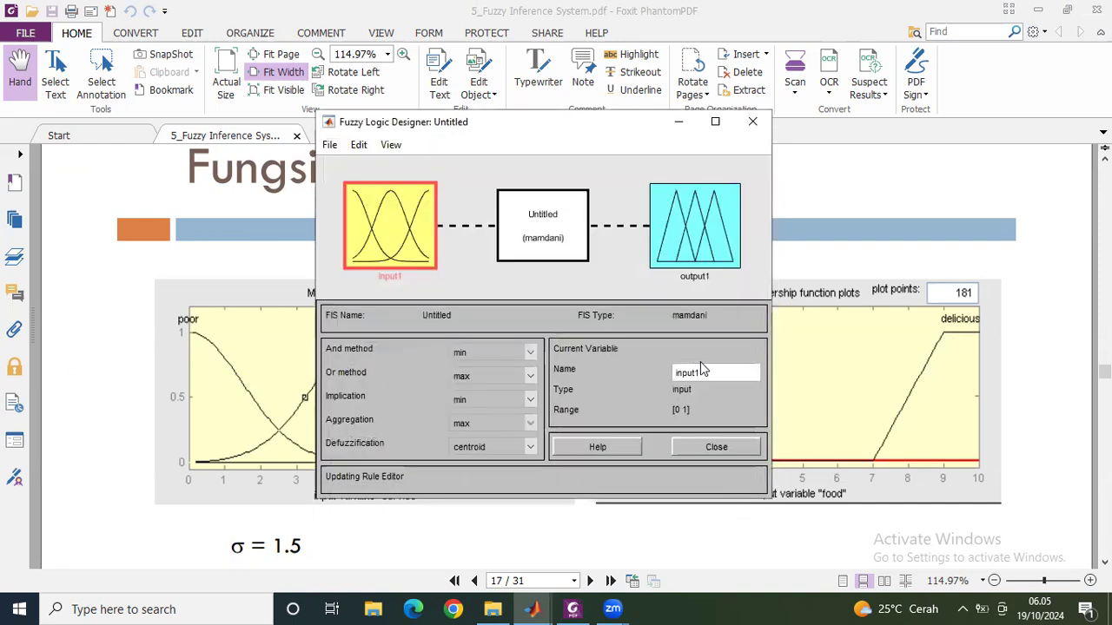
# - Open the Membership Function Editor for input1 and reposition its window over the designer
pyautogui.doubleClick(389, 227)
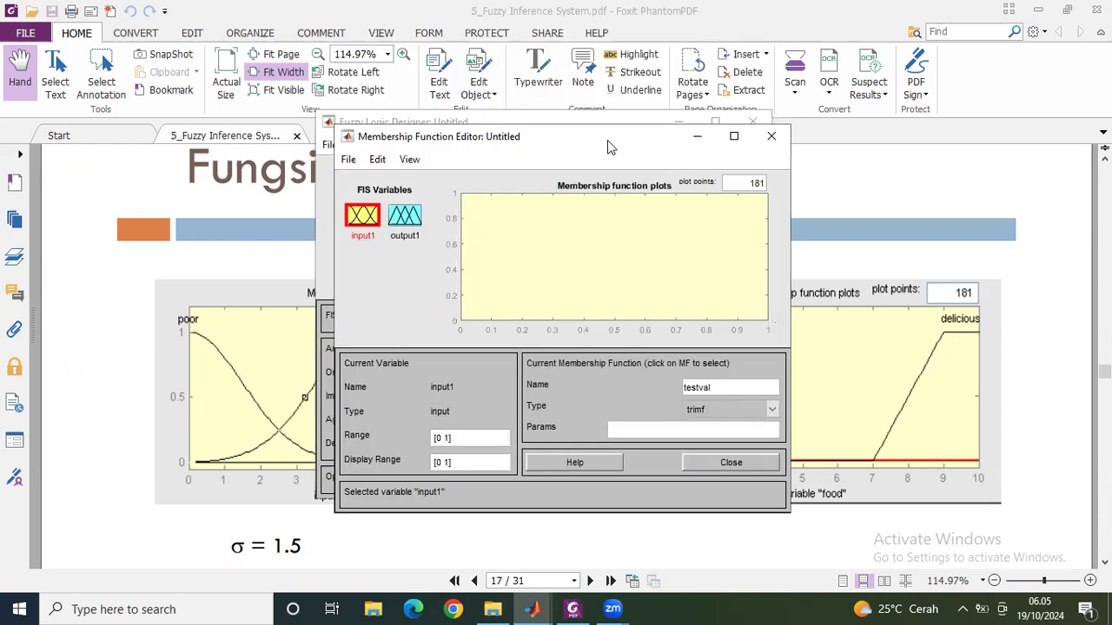
pyautogui.moveTo(608, 139); pyautogui.dragTo(627, 154)
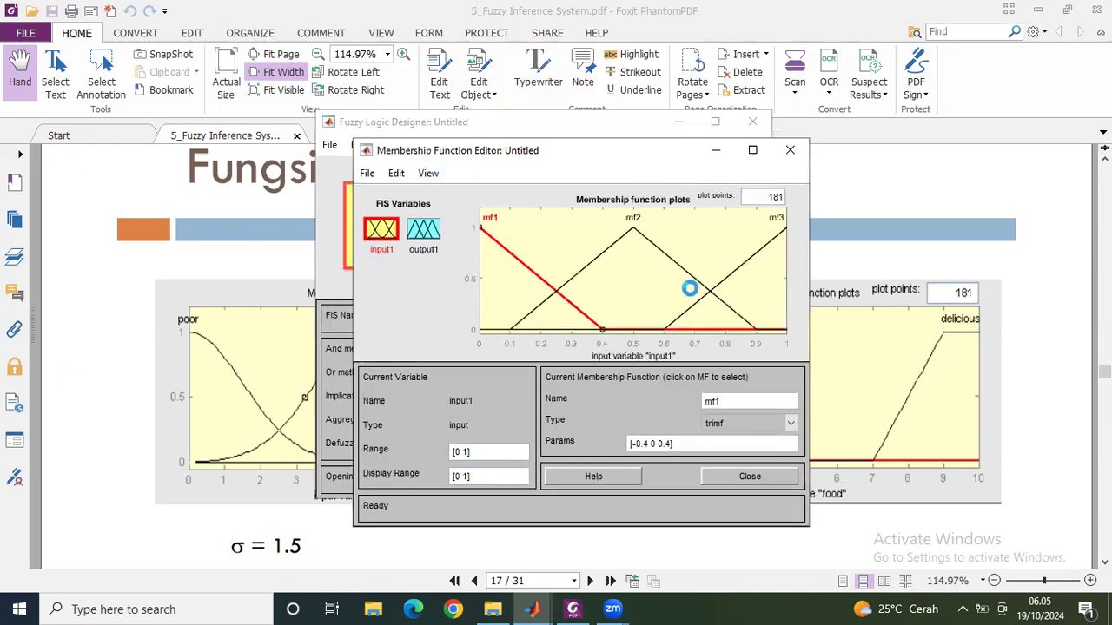
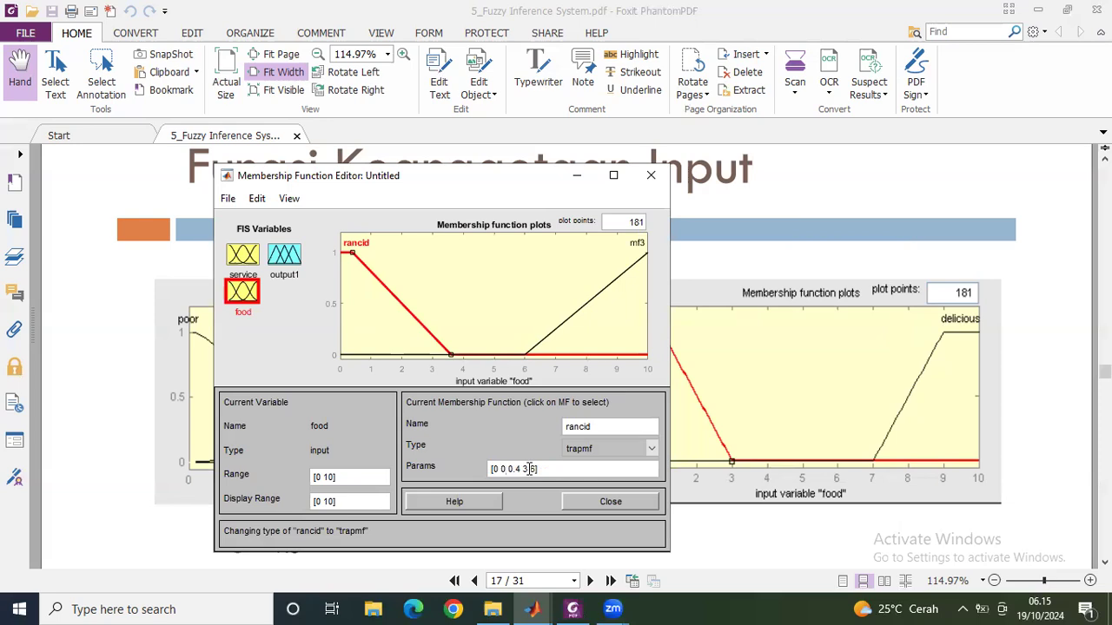
# - Set the parameters of the food variable's rancid membership function to [0 0 1 3]
pyautogui.moveTo(512, 469); pyautogui.dragTo(527, 470)
pyautogui.write('0')
pyautogui.moveTo(508, 469); pyautogui.dragTo(518, 469)
pyautogui.write('1')
pyautogui.moveTo(513, 469); pyautogui.dragTo(527, 469)
pyautogui.write('3')
pyautogui.press('Return')
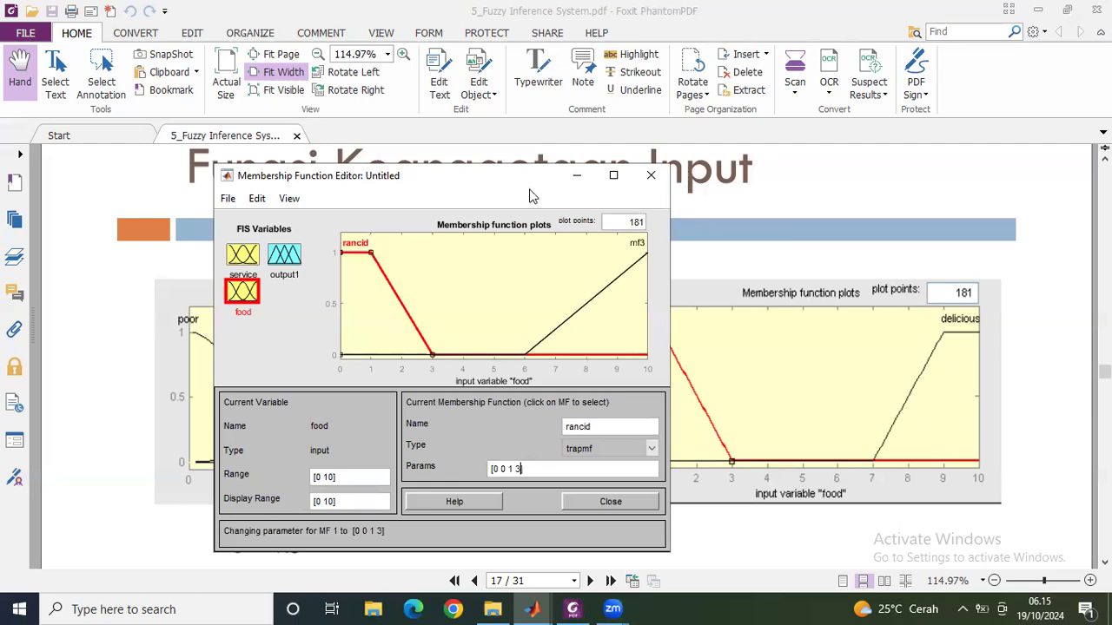
# - Uncover the PDF's food plot and compare it with the rancid function's curve and parameters
pyautogui.moveTo(521, 181); pyautogui.dragTo(387, 173)
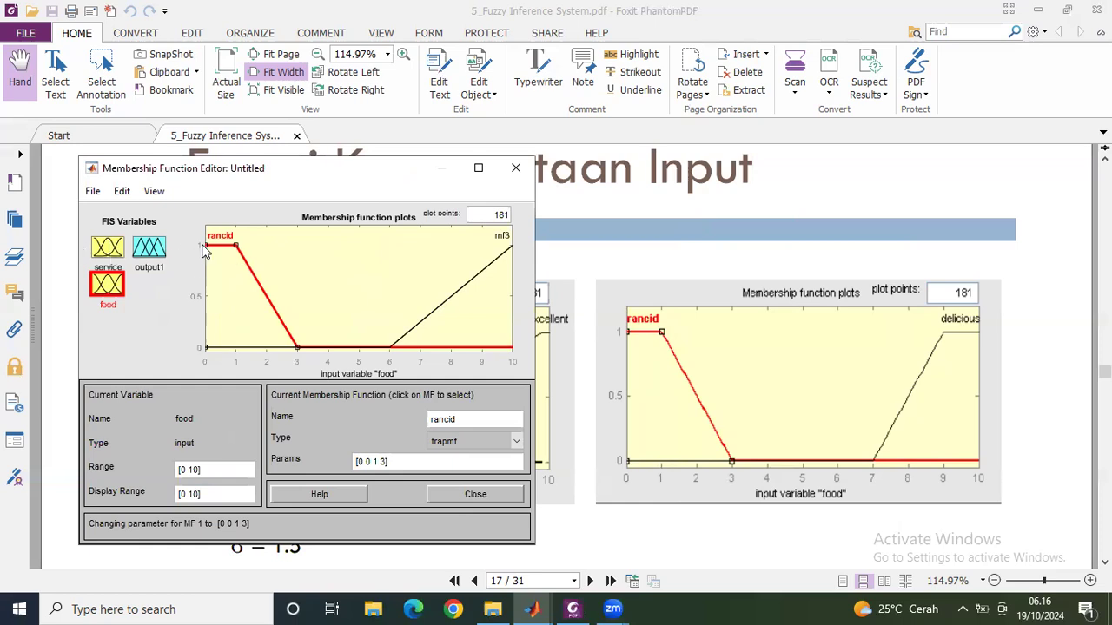
pyautogui.moveTo(357, 461); pyautogui.dragTo(370, 461)
pyautogui.moveTo(372, 461); pyautogui.dragTo(389, 460)
# - Rename the food variable's mf3 as delicious and change its type to trapmf
pyautogui.click(458, 296)
pyautogui.moveTo(447, 419); pyautogui.dragTo(418, 419)
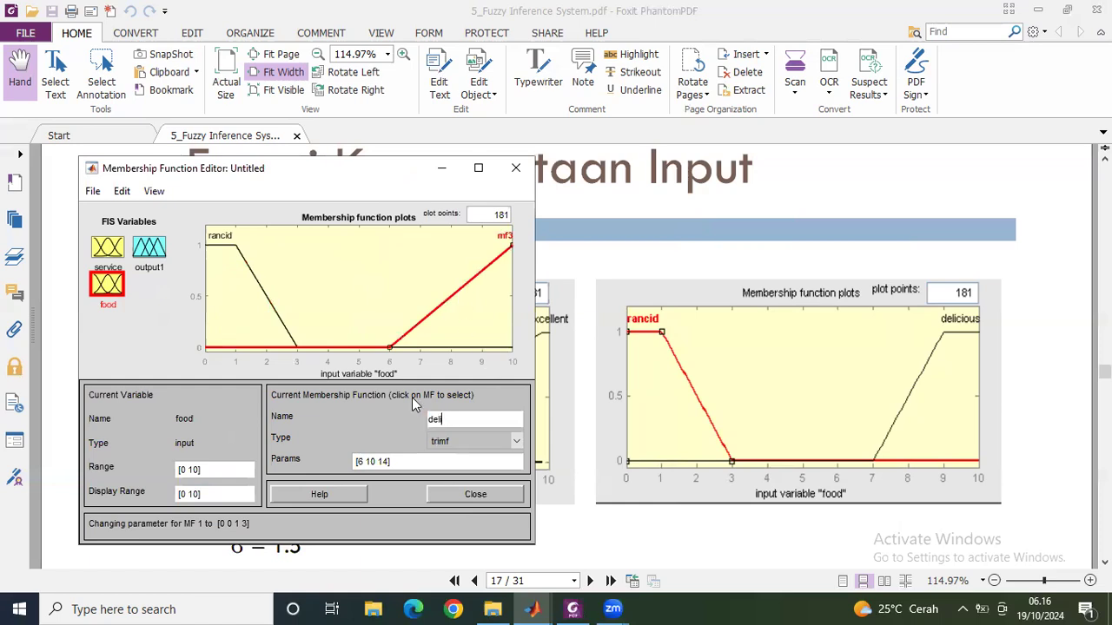
pyautogui.write('delicious')
pyautogui.press('Return')
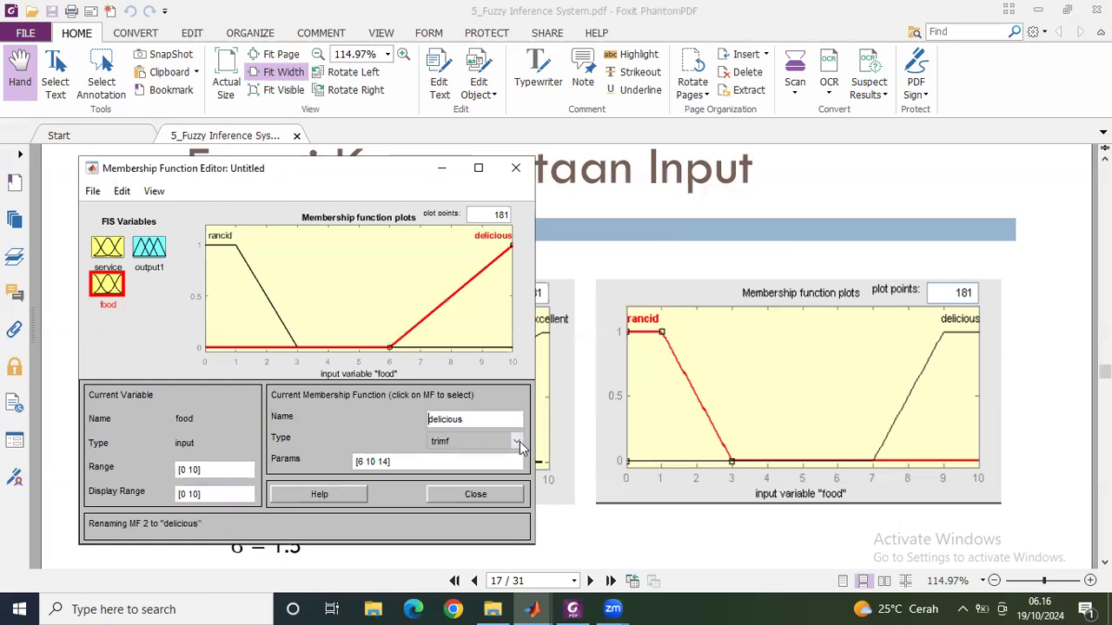
pyautogui.click(518, 442)
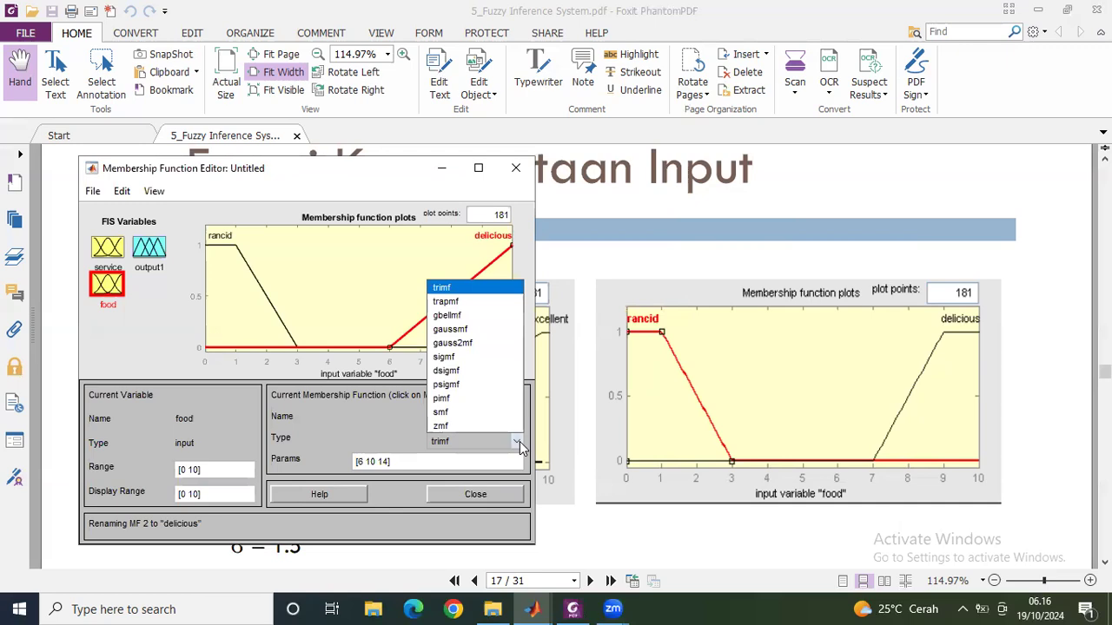
pyautogui.click(447, 301)
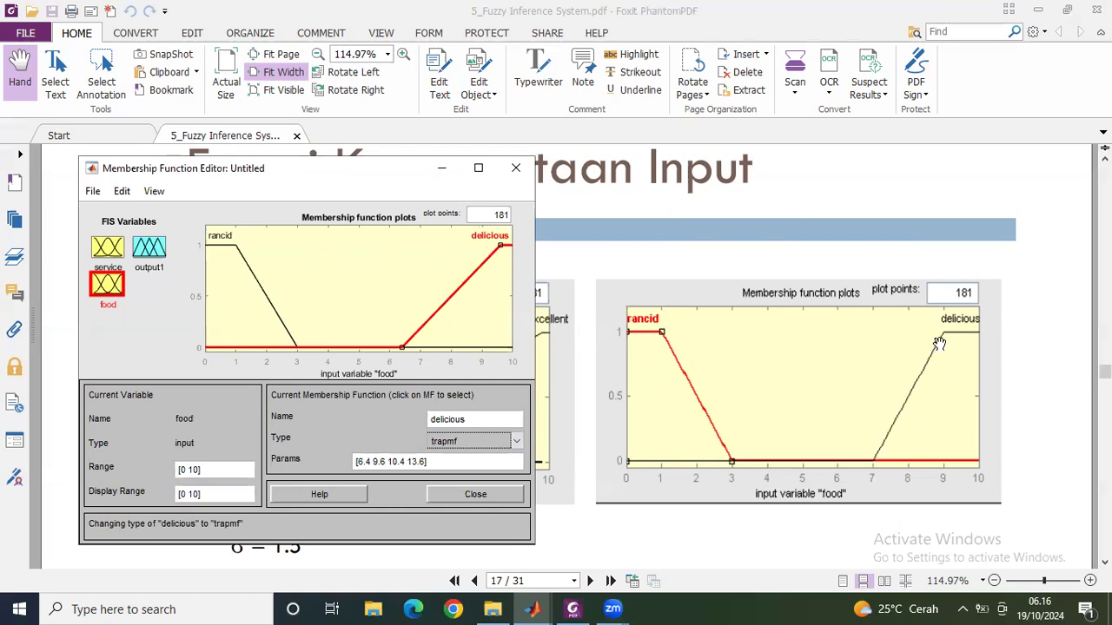
# - Set the delicious membership function's parameters to [7 9 10 10]
pyautogui.click(396, 462)
pyautogui.moveTo(357, 462); pyautogui.dragTo(365, 462)
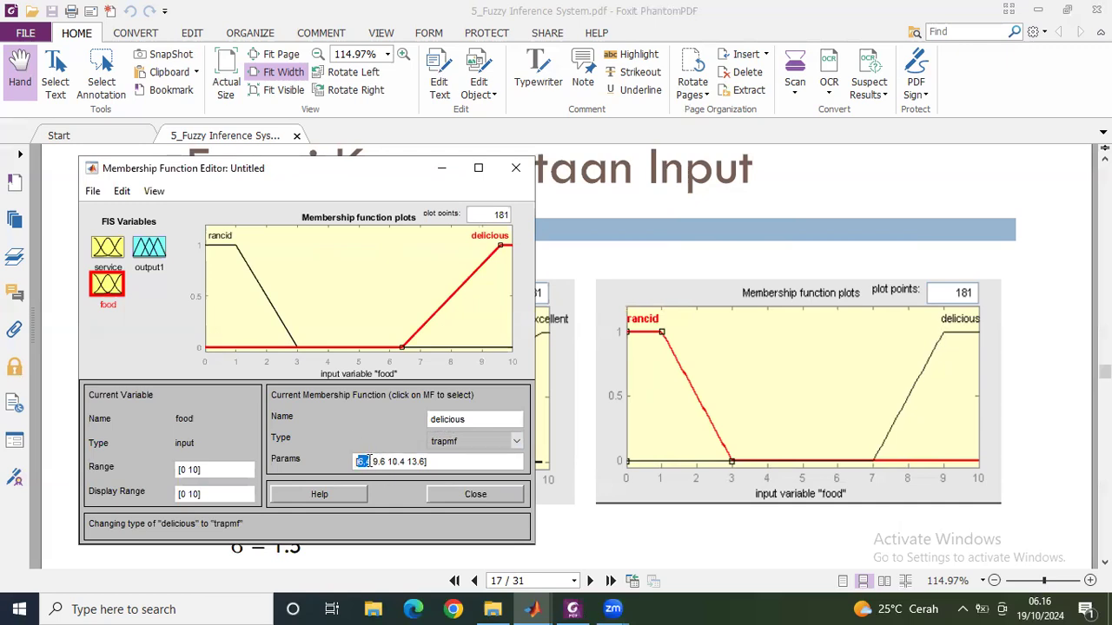
pyautogui.write('7')
pyautogui.moveTo(366, 461); pyautogui.dragTo(379, 461)
pyautogui.write('9')
pyautogui.moveTo(379, 461); pyautogui.dragTo(409, 461)
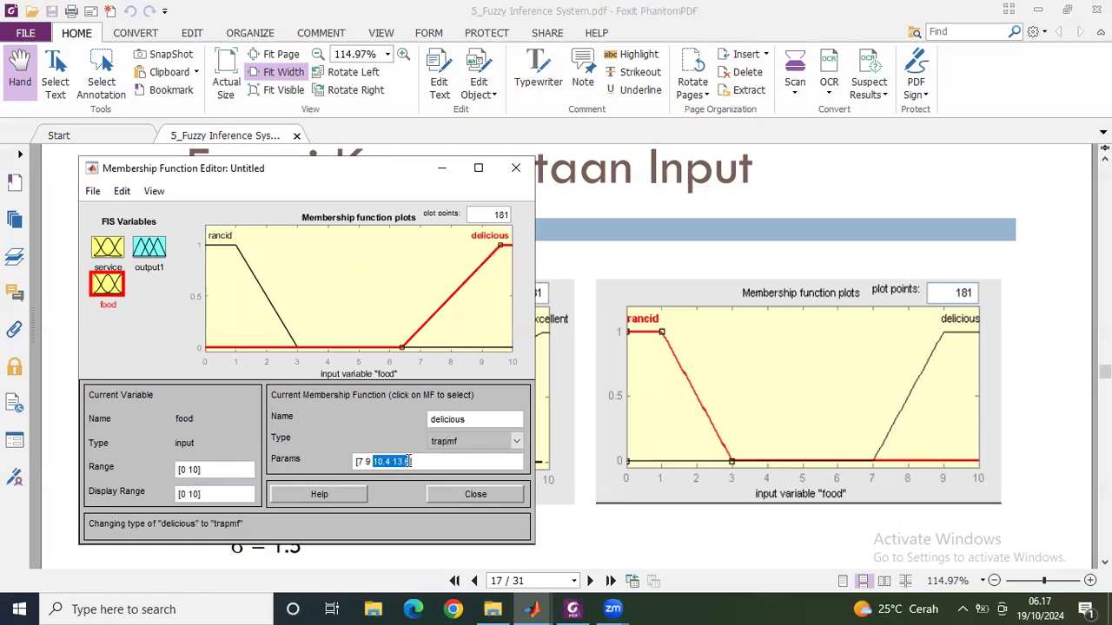
pyautogui.write('10 10')
pyautogui.press('Return')
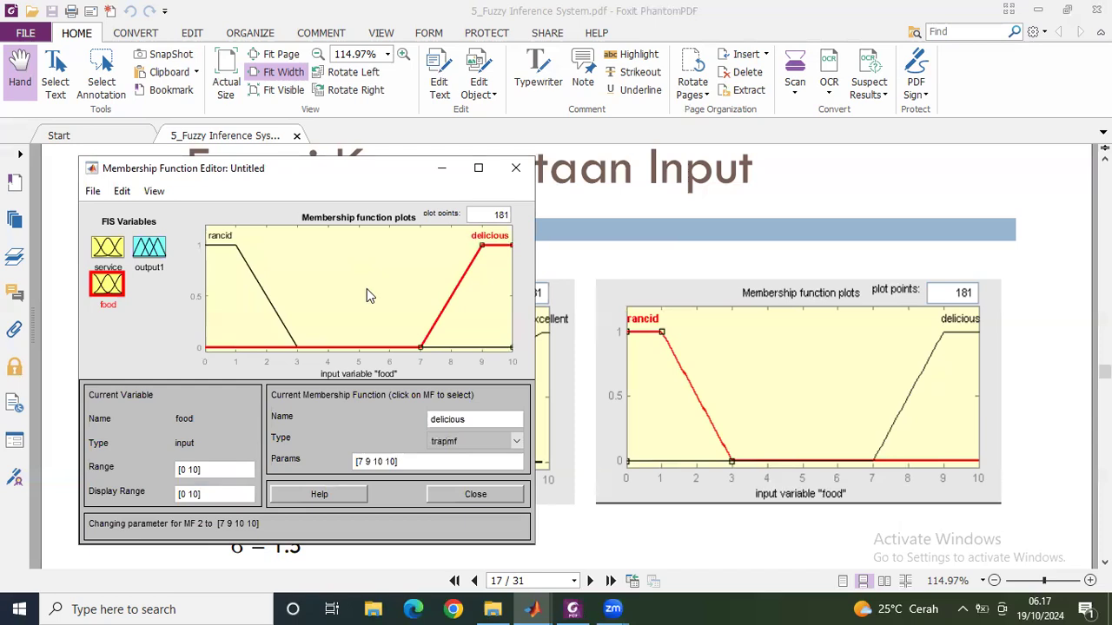
# - Add one trapmf membership function to the food variable
pyautogui.click(121, 192)
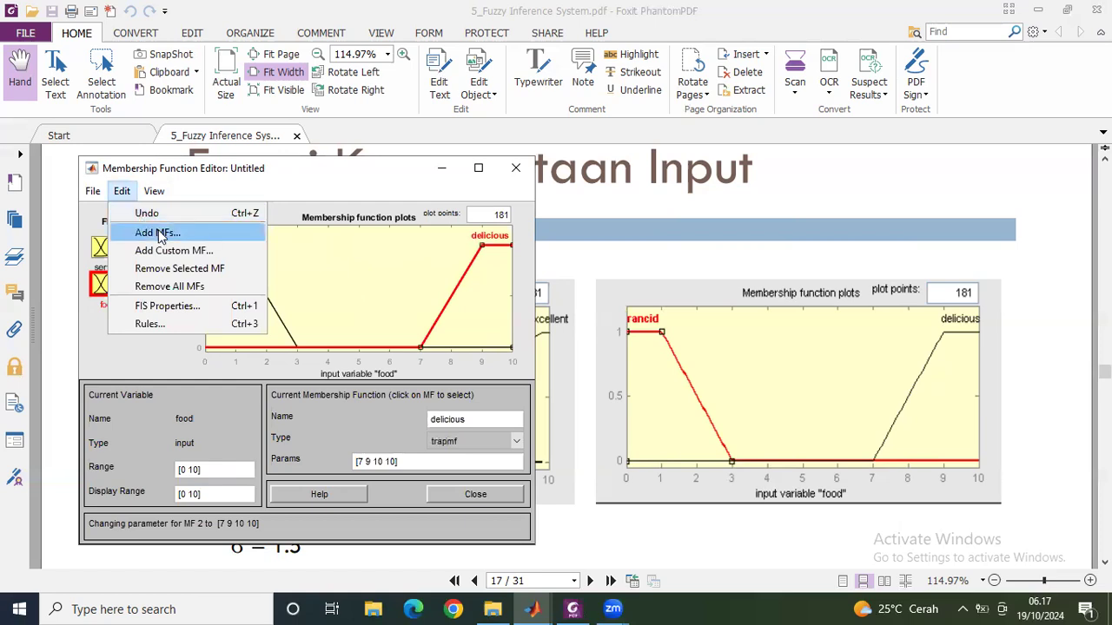
pyautogui.click(156, 228)
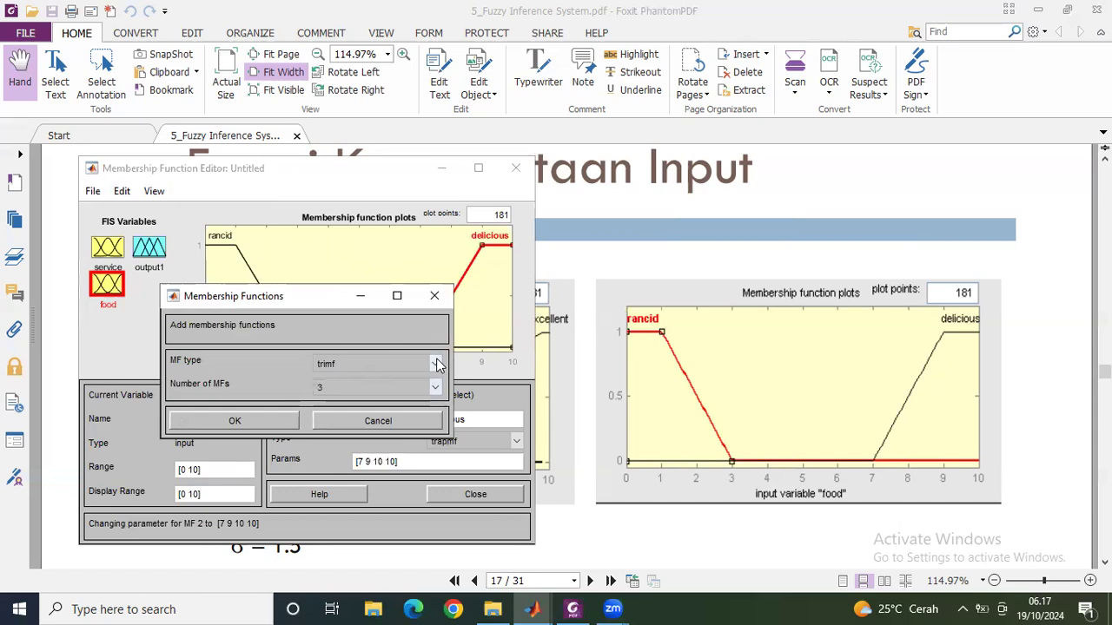
pyautogui.click(436, 364)
pyautogui.click(340, 393)
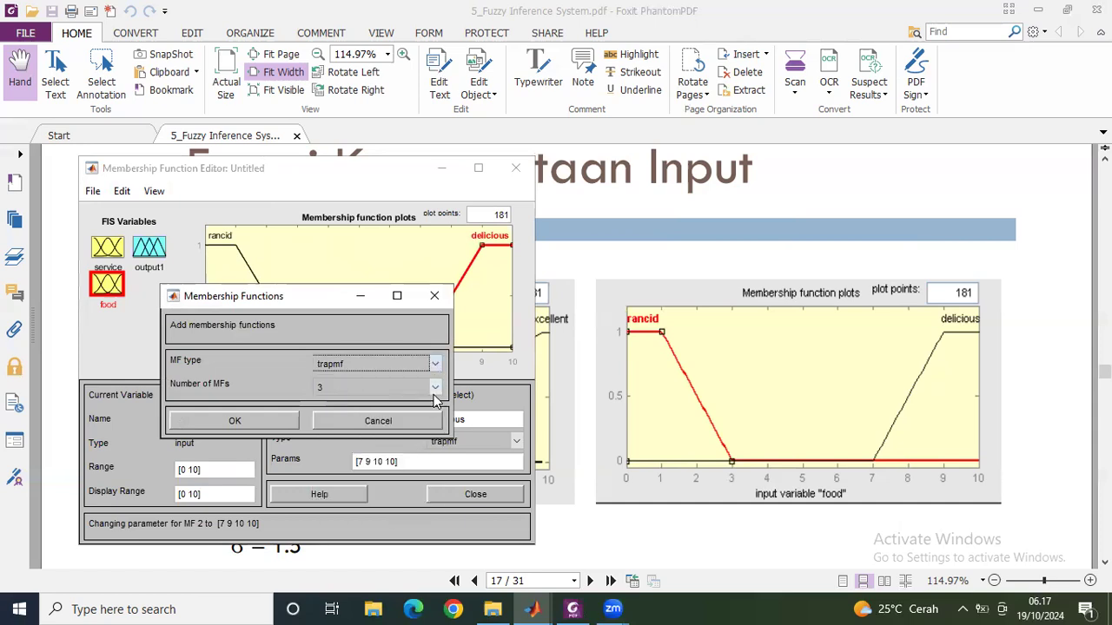
pyautogui.click(435, 388)
pyautogui.click(377, 404)
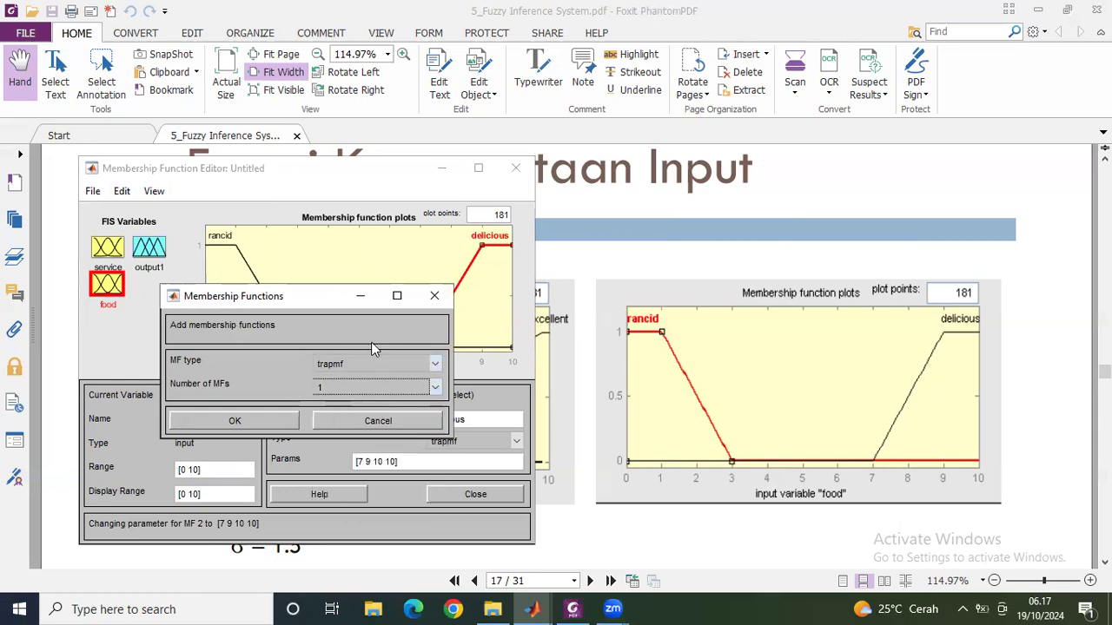
pyautogui.click(238, 421)
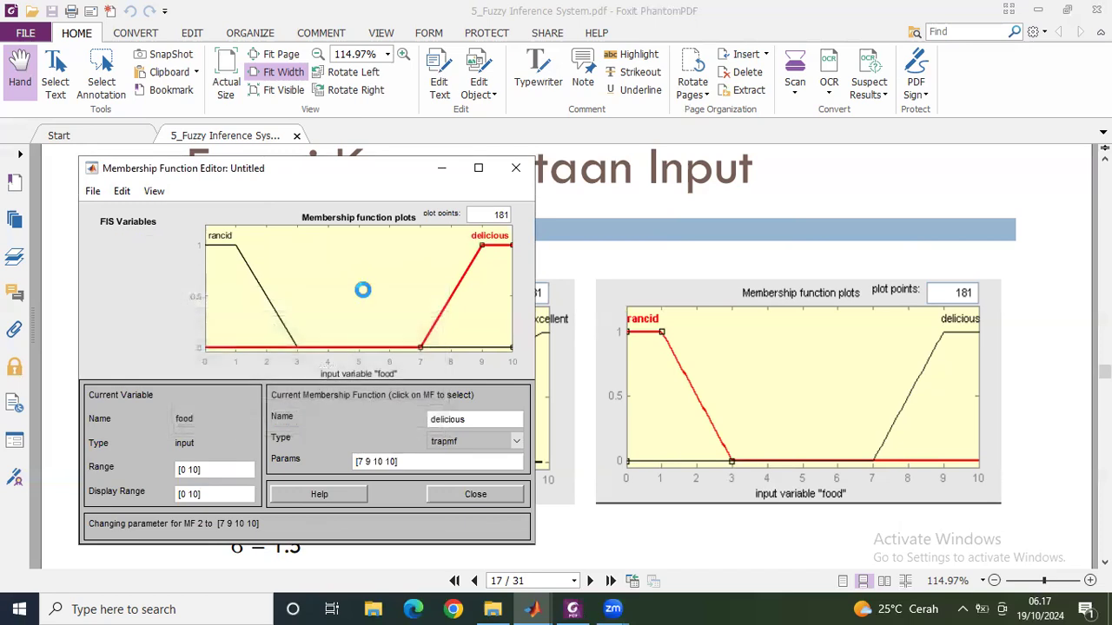
# - Set the parameters of the food variable's newly added mf3 to [2 4 6 8]
pyautogui.click(363, 245)
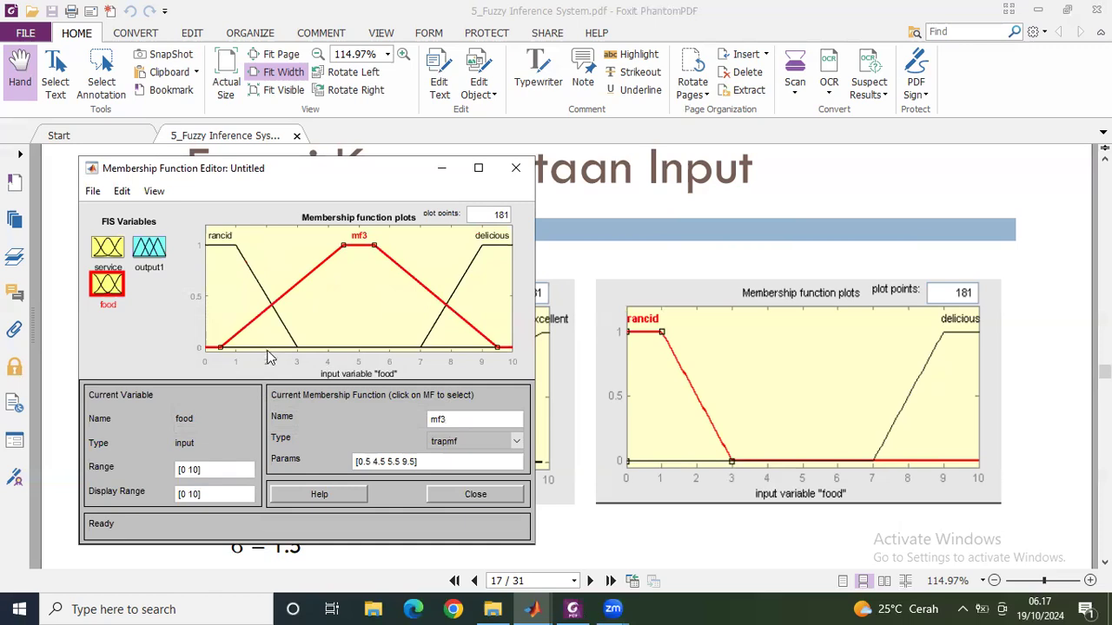
pyautogui.moveTo(356, 461); pyautogui.dragTo(370, 461)
pyautogui.write('[2')
pyautogui.moveTo(365, 460); pyautogui.dragTo(394, 462)
pyautogui.click(369, 460)
pyautogui.press('Delete')
pyautogui.press('Delete')
pyautogui.write('6 ')
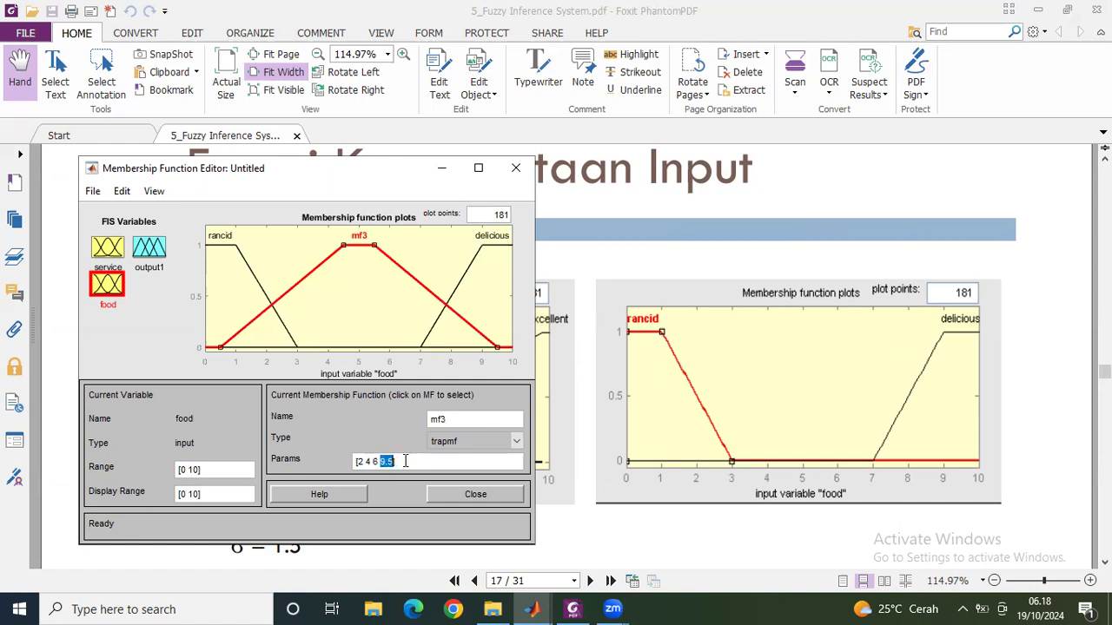
pyautogui.write('8')
pyautogui.click(395, 308)
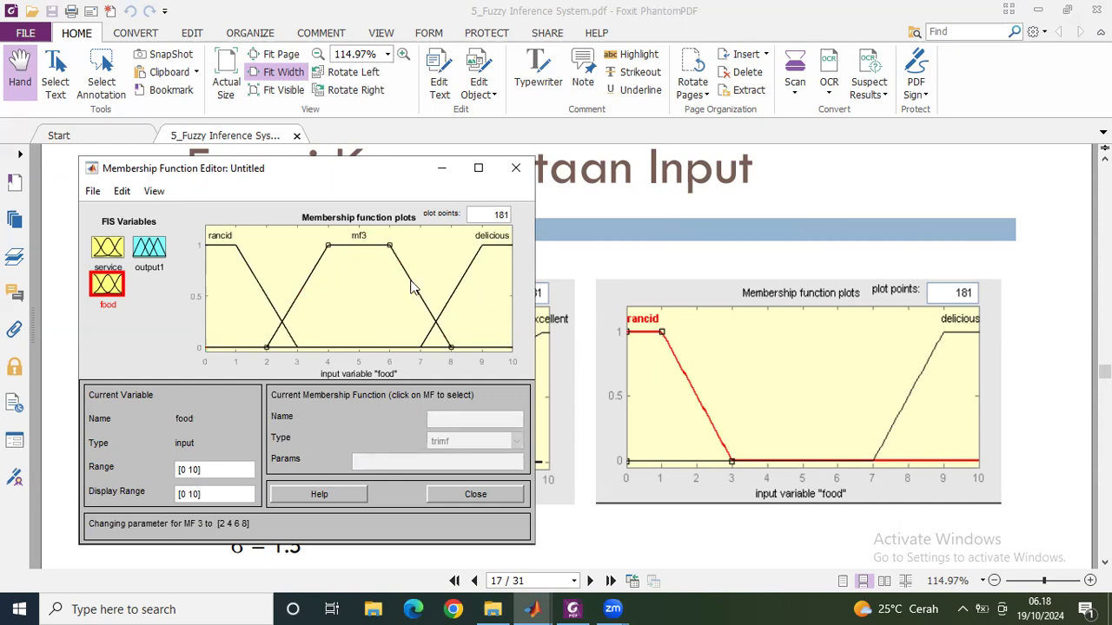
# - Shift mf3's first upper corner on the plot to about 3.77 and set that parameter back to 4
pyautogui.click(412, 283)
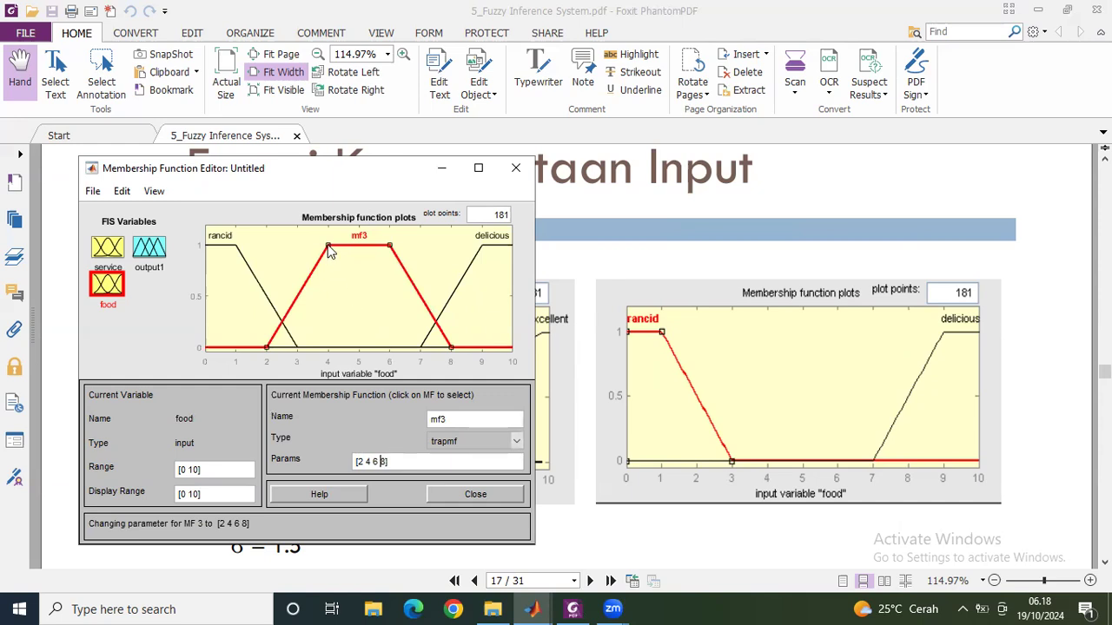
pyautogui.moveTo(327, 247)
pyautogui.mouseDown()
pyautogui.moveTo(304, 244)
pyautogui.moveTo(364, 247)
pyautogui.moveTo(302, 248)
pyautogui.moveTo(320, 248)
pyautogui.mouseUp()
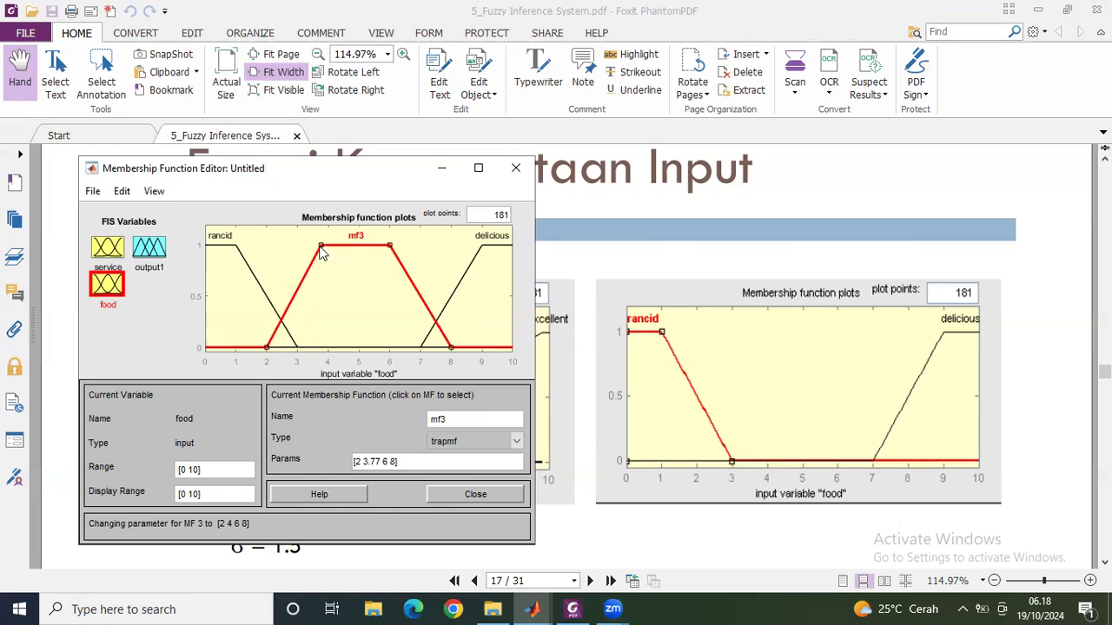
pyautogui.doubleClick(371, 461)
pyautogui.write('4')
pyautogui.click(387, 314)
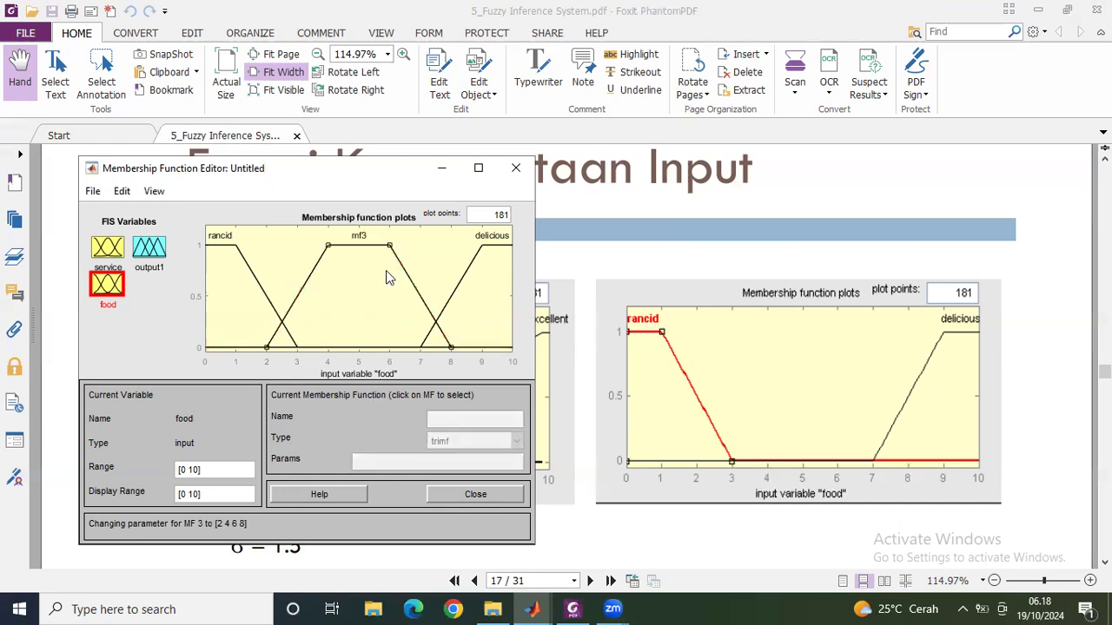
pyautogui.click(416, 293)
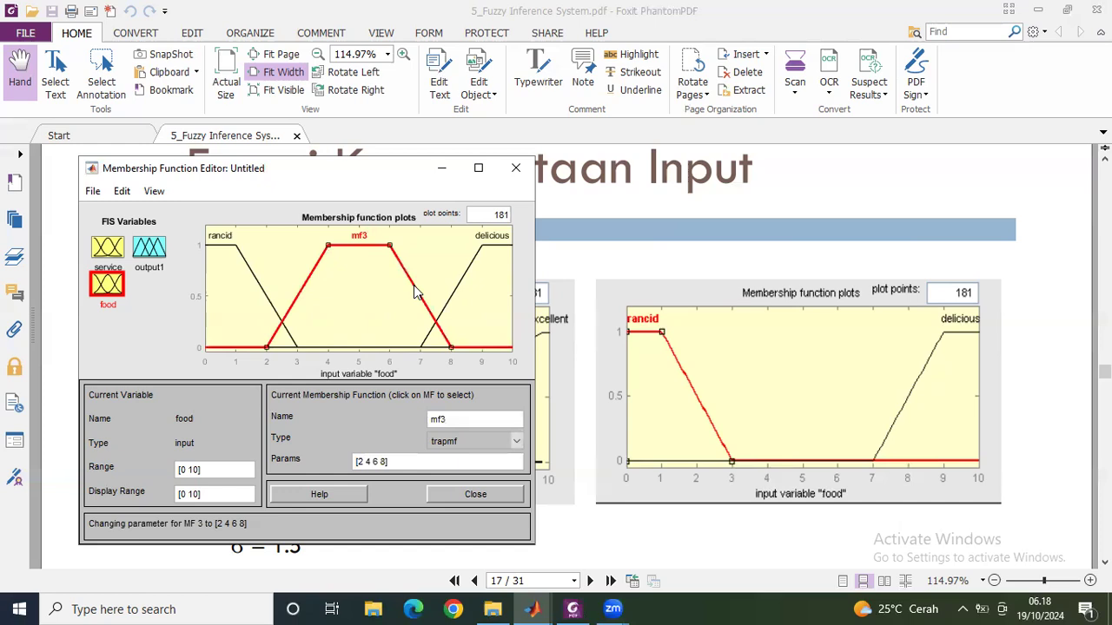
# - Change the food variable's mf3 to the trimf type, examine its shape and delete this membership function
pyautogui.click(516, 441)
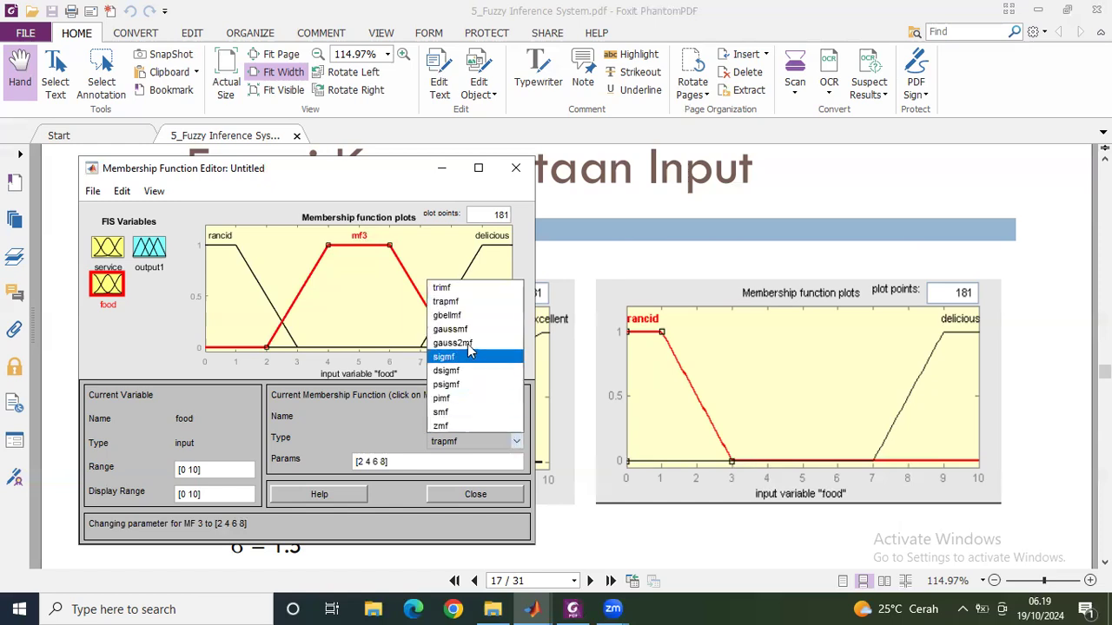
pyautogui.click(451, 289)
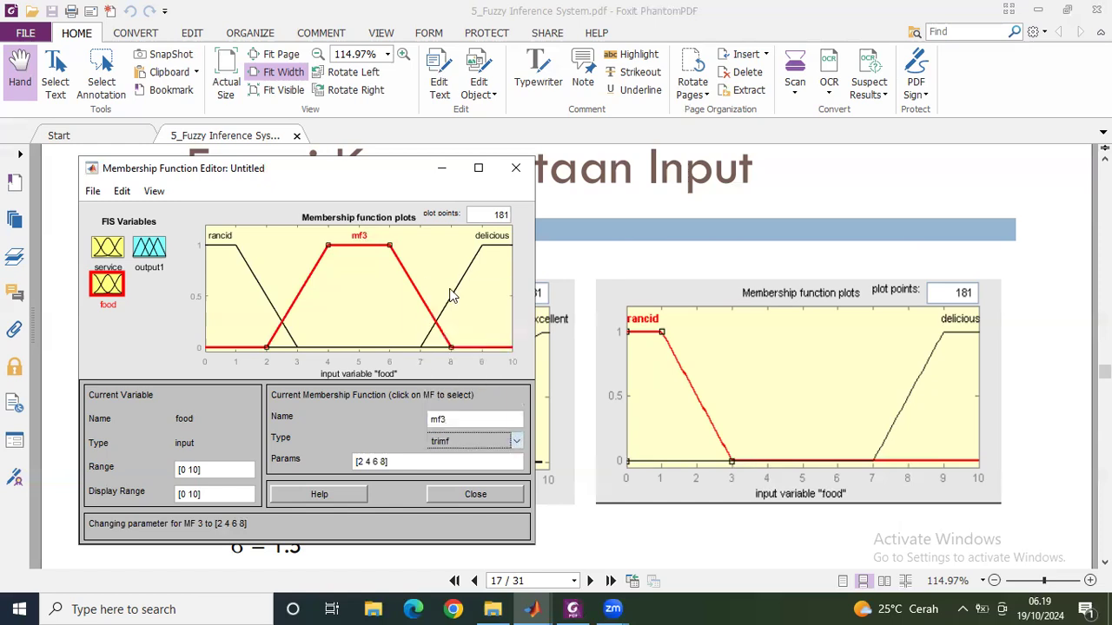
pyautogui.click(363, 461)
pyautogui.moveTo(359, 461); pyautogui.dragTo(382, 461)
pyautogui.click(240, 358)
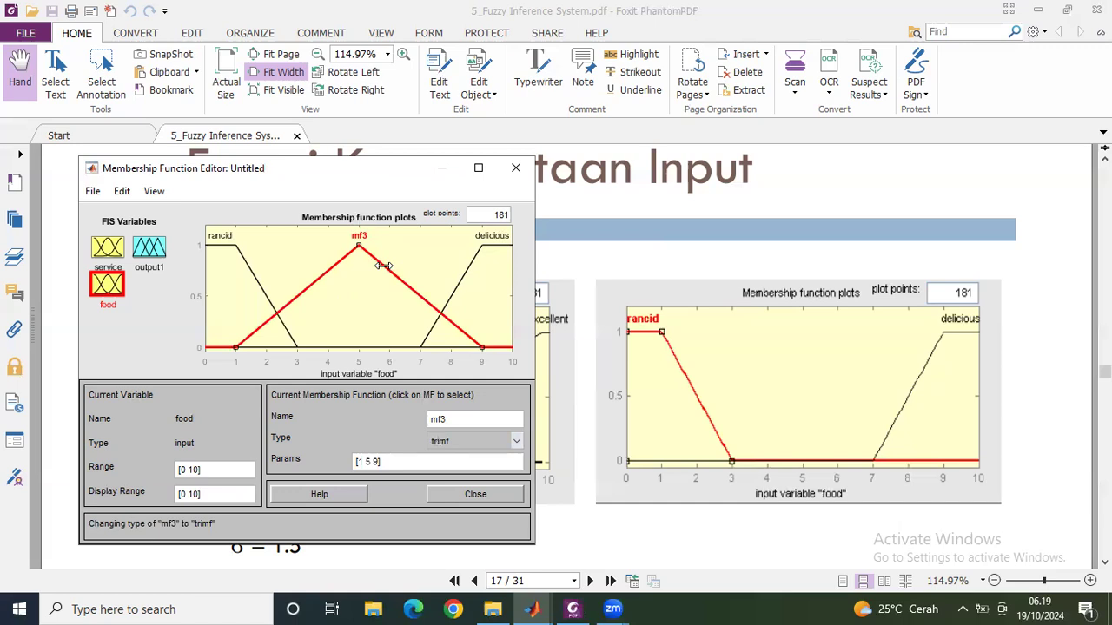
pyautogui.press('Delete')
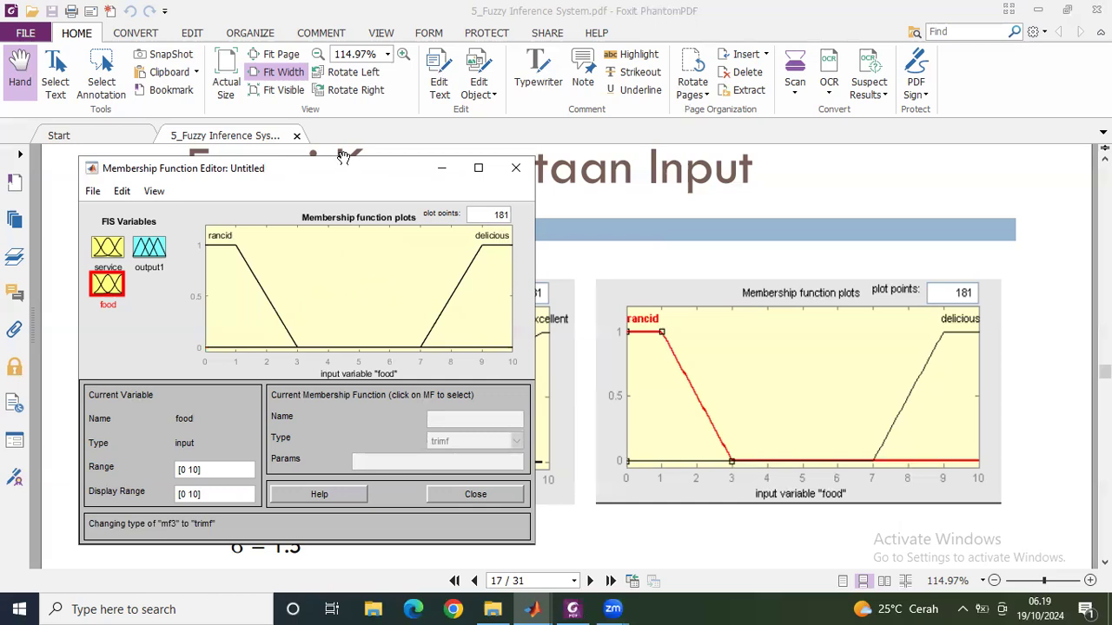
# - Close the Membership Function Editor and select the output1 variable in the Fuzzy Logic Designer
pyautogui.moveTo(351, 174); pyautogui.dragTo(499, 178)
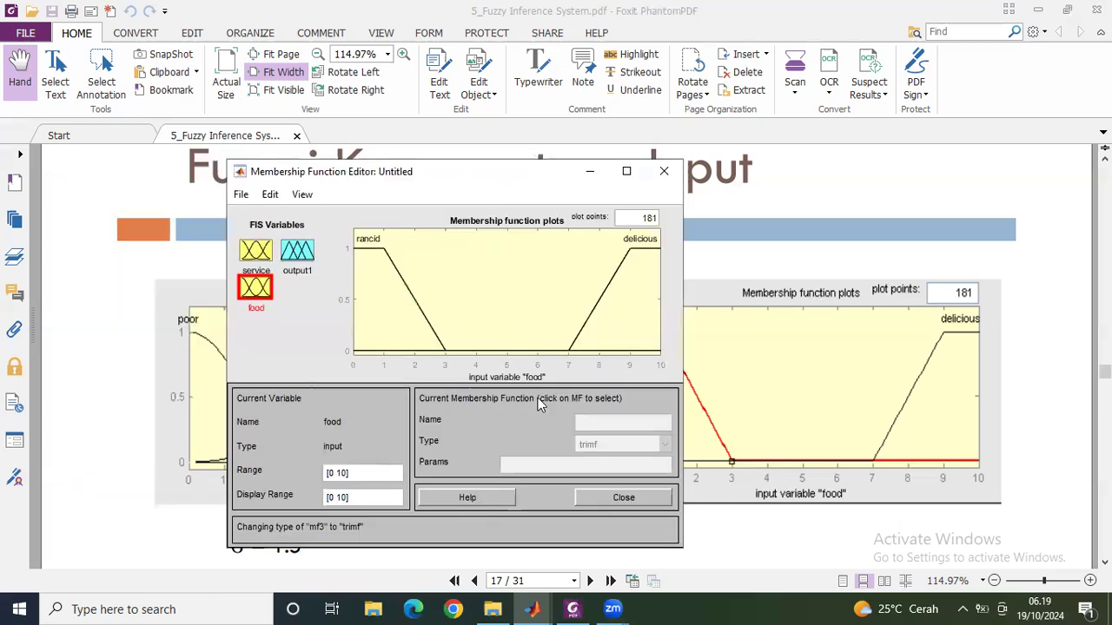
pyautogui.click(605, 507)
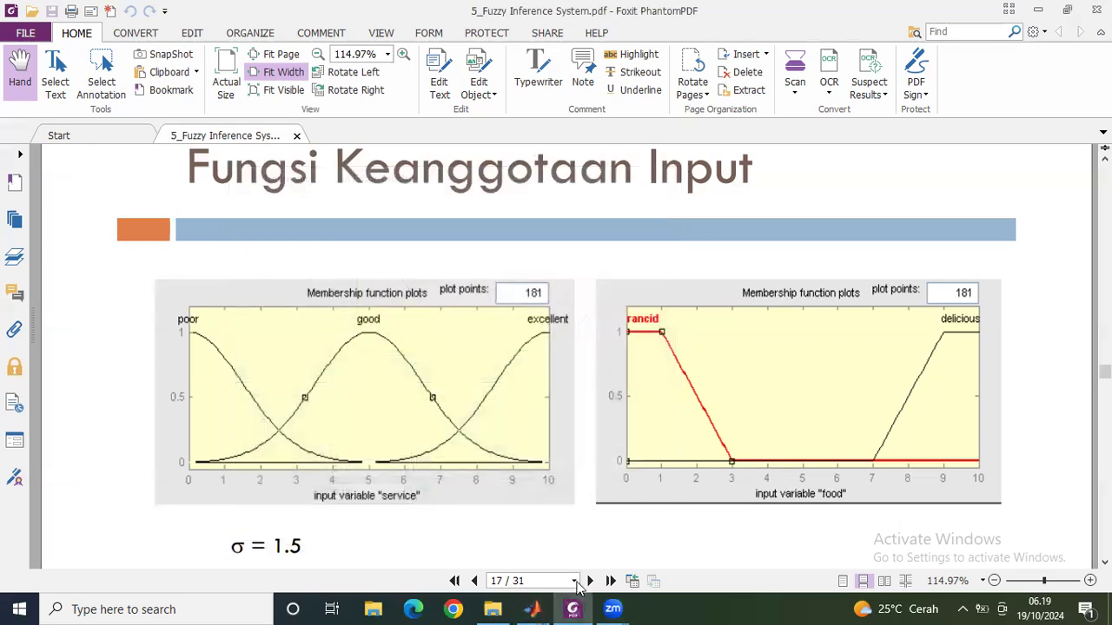
pyautogui.moveTo(536, 608)
pyautogui.click(603, 574)
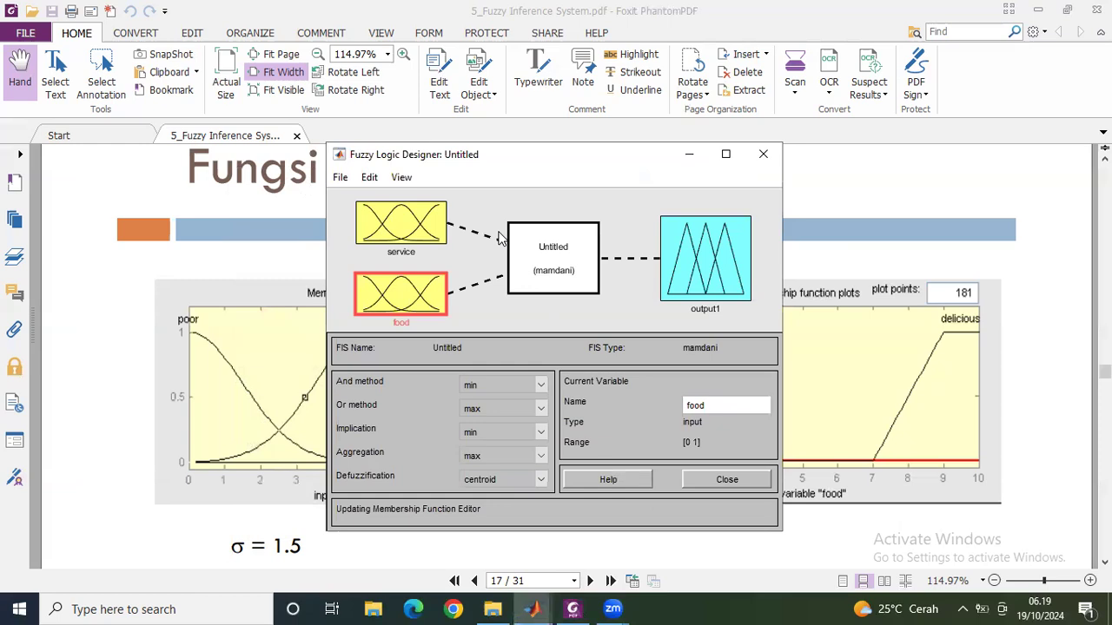
pyautogui.click(725, 278)
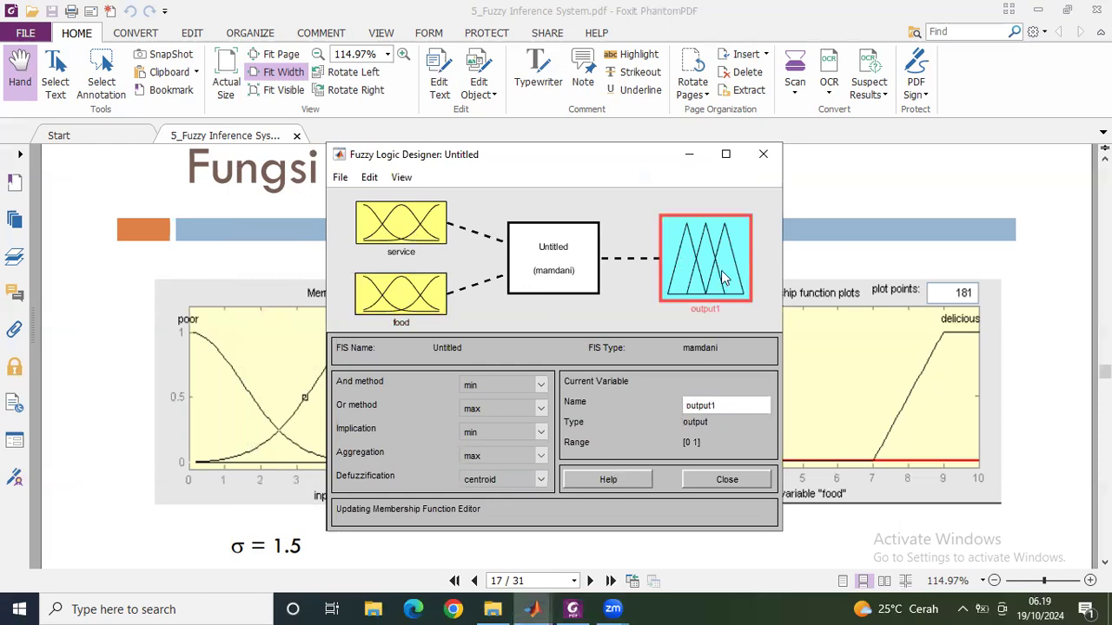
# - Switch to Foxit PhantomPDF and view the output membership function plots for tip on page 18
pyautogui.click(879, 400)
pyautogui.scroll(-10, 901, 415)
pyautogui.scroll(-5, 904, 414)
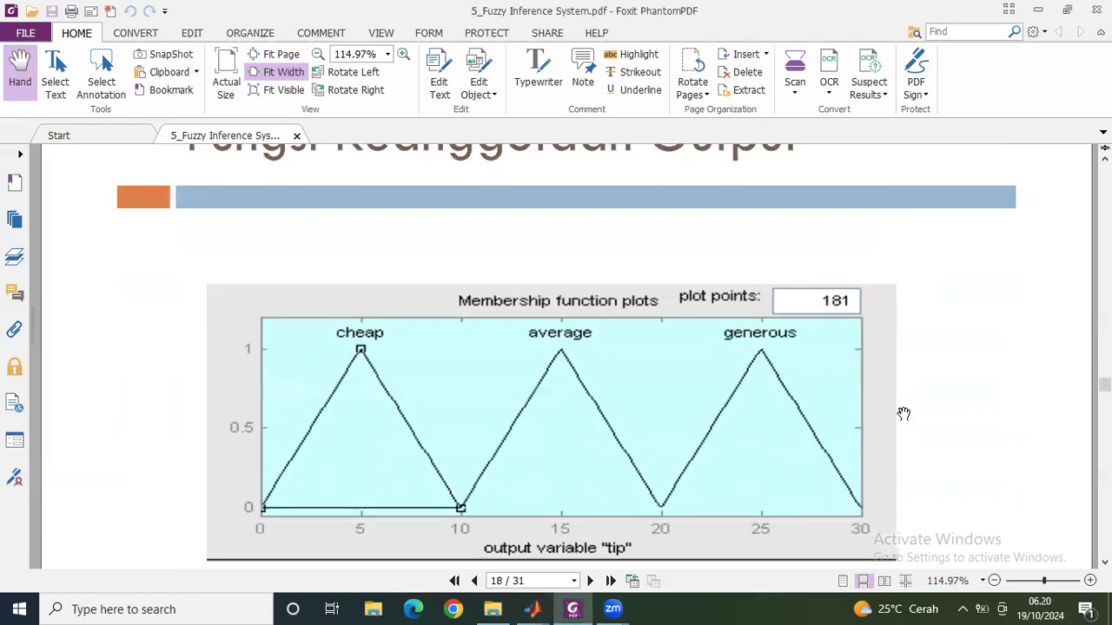
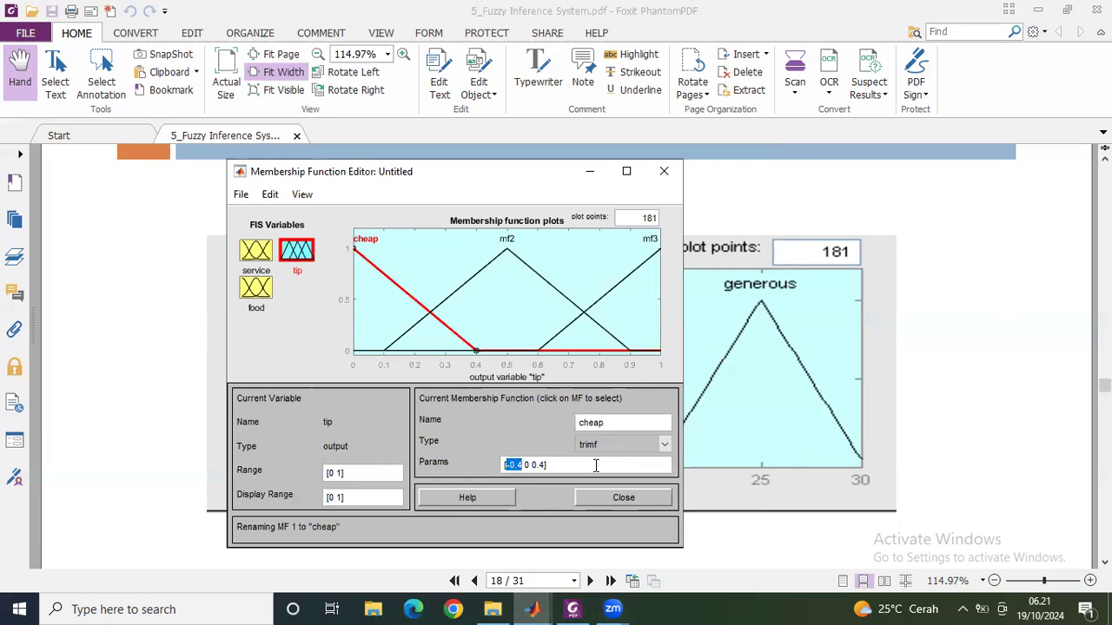
# - Try to set the cheap membership function's parameters to [0 5 0.4] and dismiss the error dialog
pyautogui.click(516, 465)
pyautogui.press('BackSpace')
pyautogui.write('5')
pyautogui.doubleClick(527, 464)
pyautogui.click(337, 472)
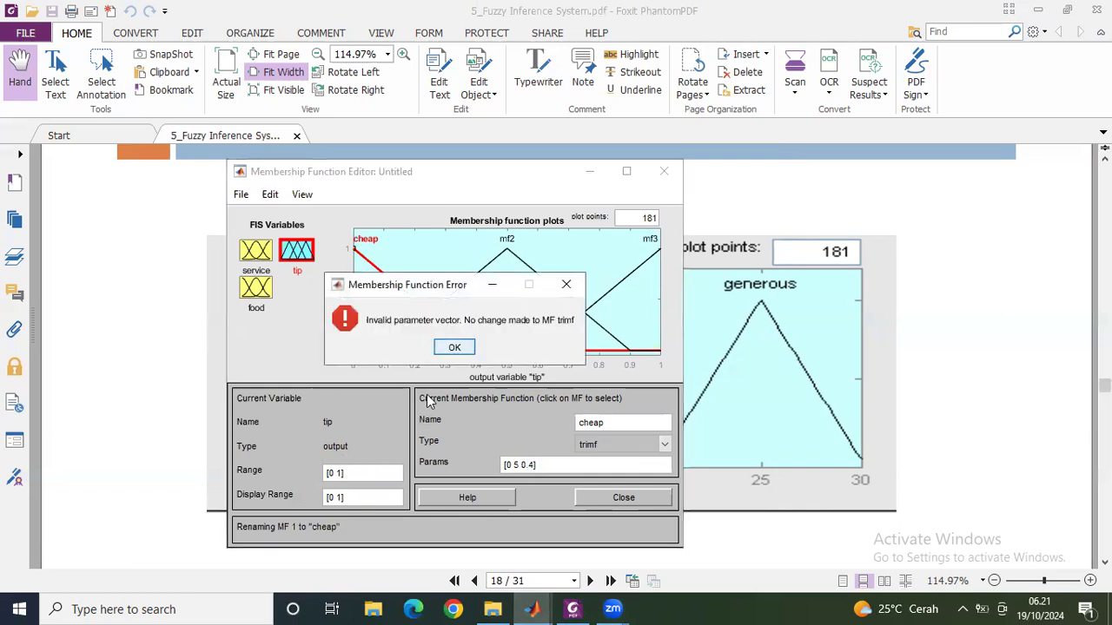
pyautogui.click(445, 349)
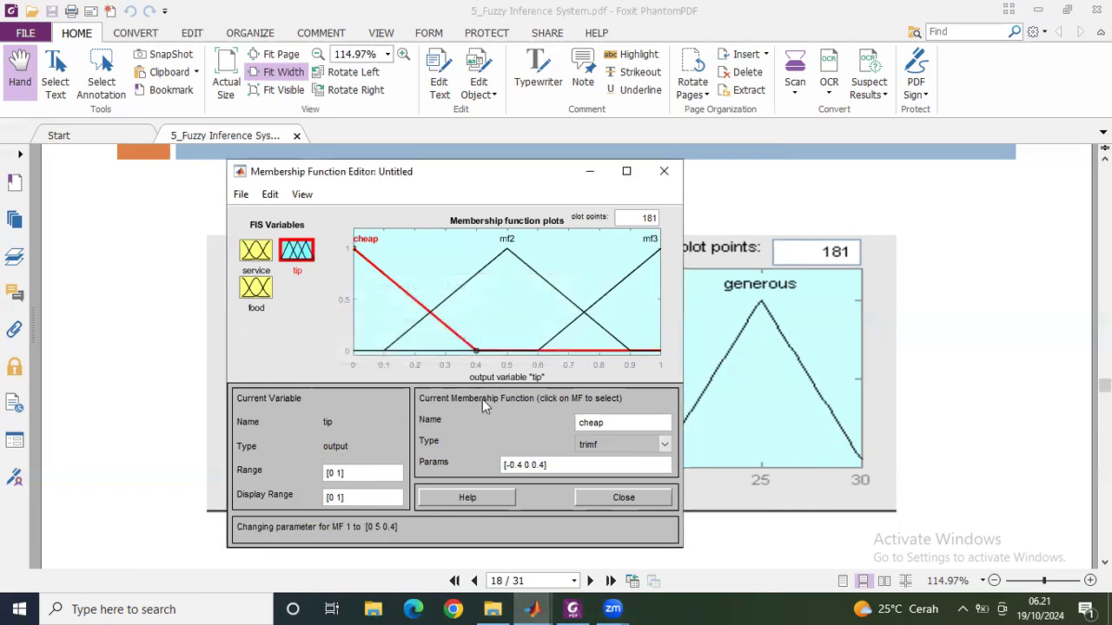
# - Set the range and display range of the tip output variable to [0 30]
pyautogui.doubleClick(343, 472)
pyautogui.doubleClick(341, 472)
pyautogui.doubleClick(339, 471)
pyautogui.write('30')
pyautogui.doubleClick(340, 497)
pyautogui.click(442, 325)
# - Set the parameters of tip's cheap membership function to [0 5 10]
pyautogui.doubleClick(507, 465)
pyautogui.write('0')
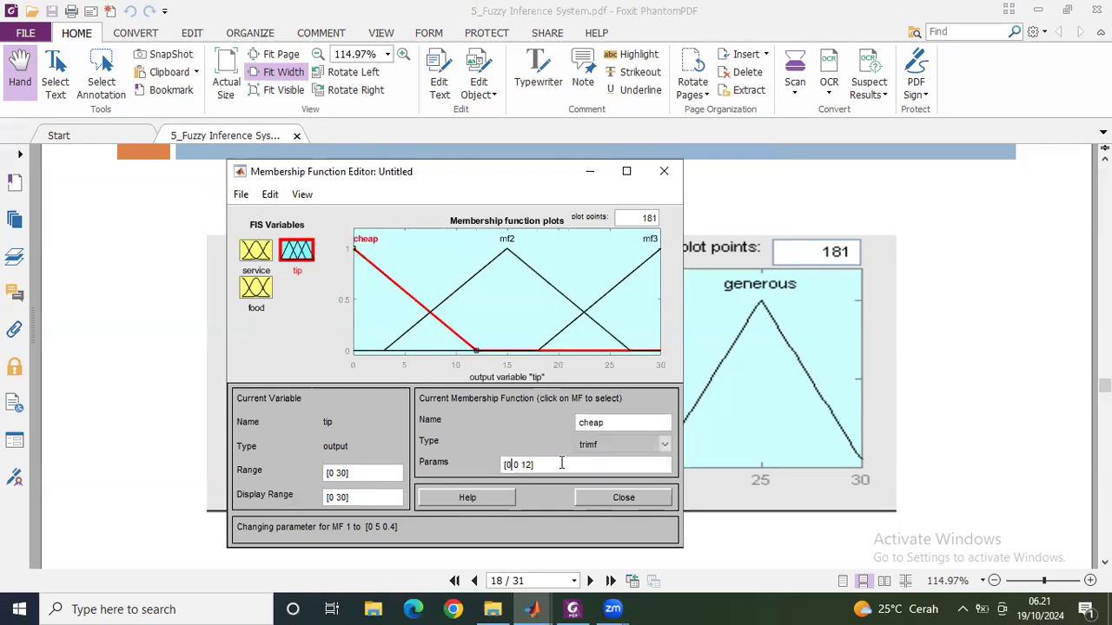
pyautogui.doubleClick(516, 464)
pyautogui.write('5')
pyautogui.doubleClick(527, 464)
pyautogui.write('10')
pyautogui.moveTo(525, 465); pyautogui.dragTo(535, 465)
pyautogui.write('0')
pyautogui.click(505, 321)
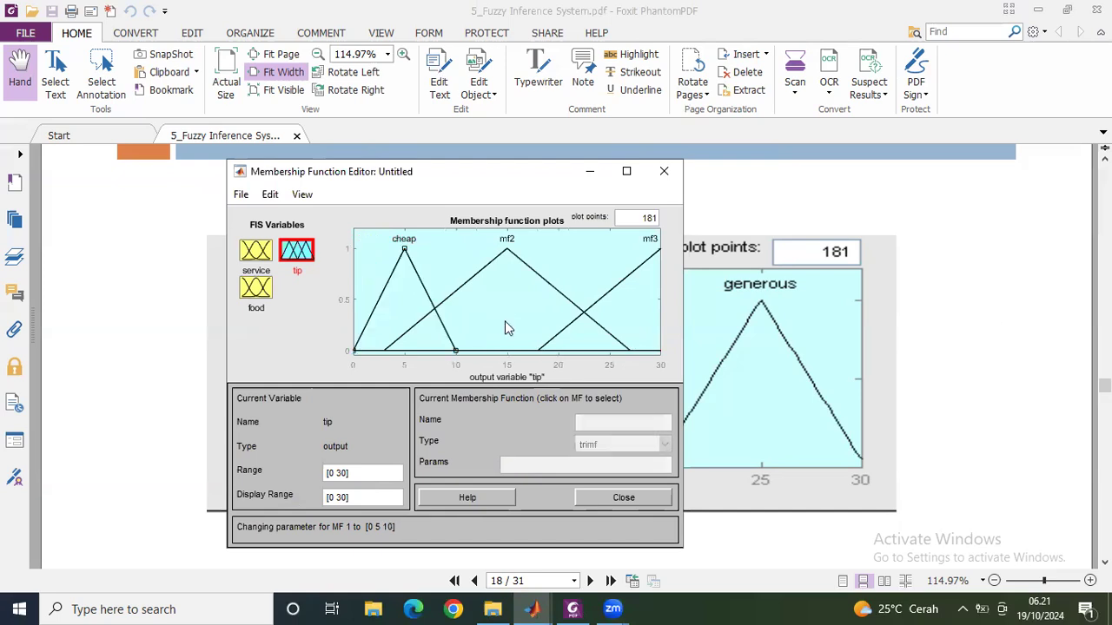
# - Narrow tip's mf2 triangle on the plot and set its parameters to [10 15 20]
pyautogui.click(482, 272)
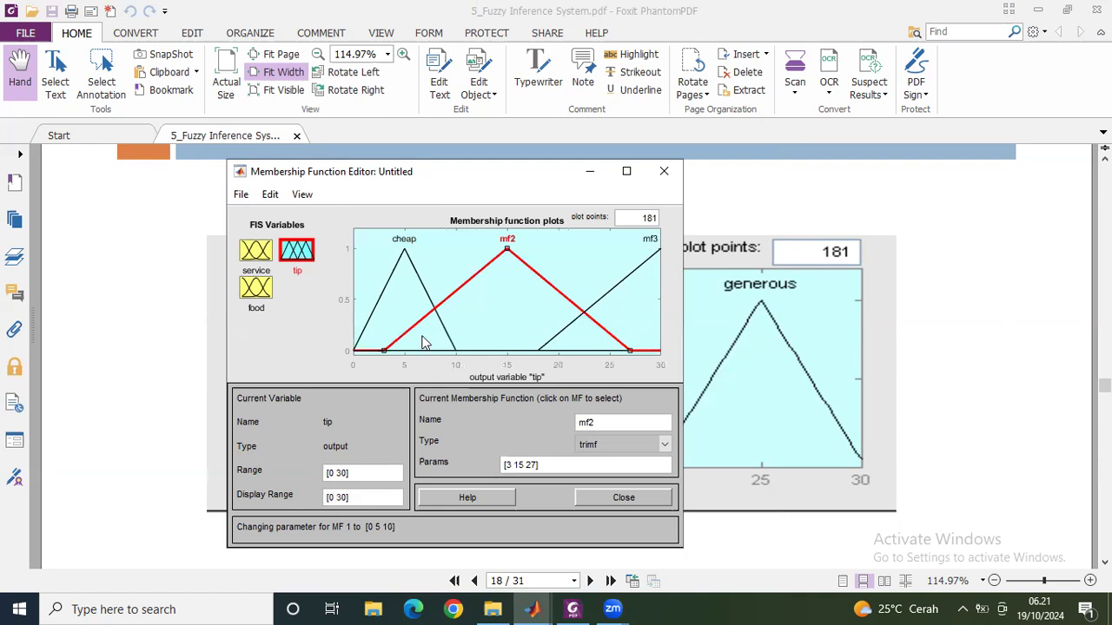
pyautogui.moveTo(383, 351); pyautogui.dragTo(458, 354)
pyautogui.moveTo(630, 351); pyautogui.dragTo(560, 358)
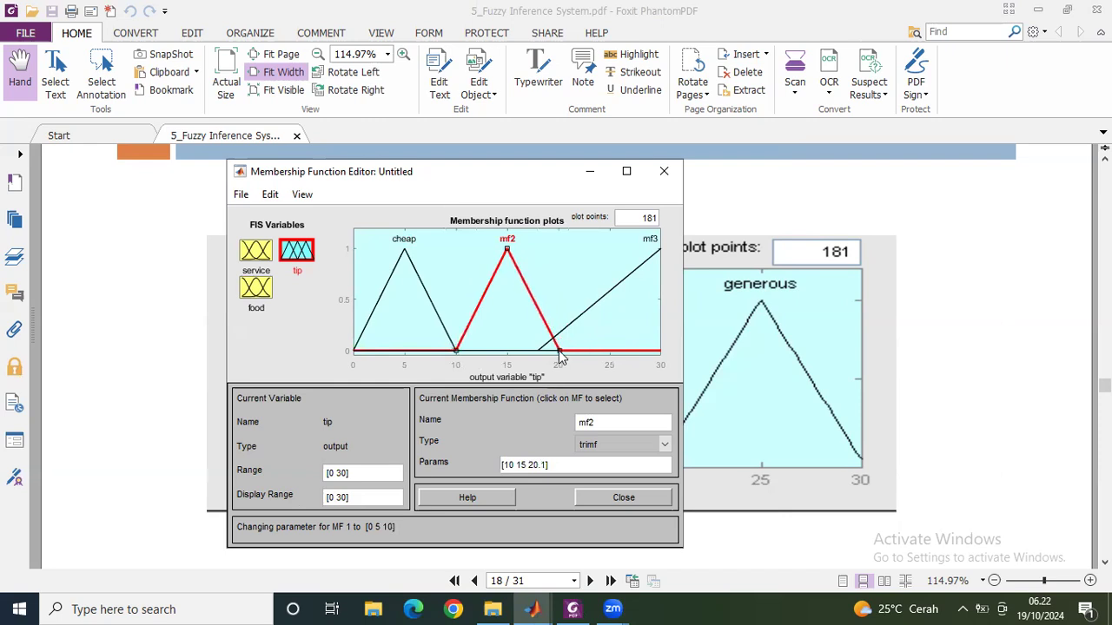
pyautogui.click(536, 465)
pyautogui.press('Delete')
pyautogui.press('Delete')
pyautogui.press('Return')
# - Reshape tip's mf3 on the plot, moving its start to about 20.4 and its peak to about 25
pyautogui.click(587, 305)
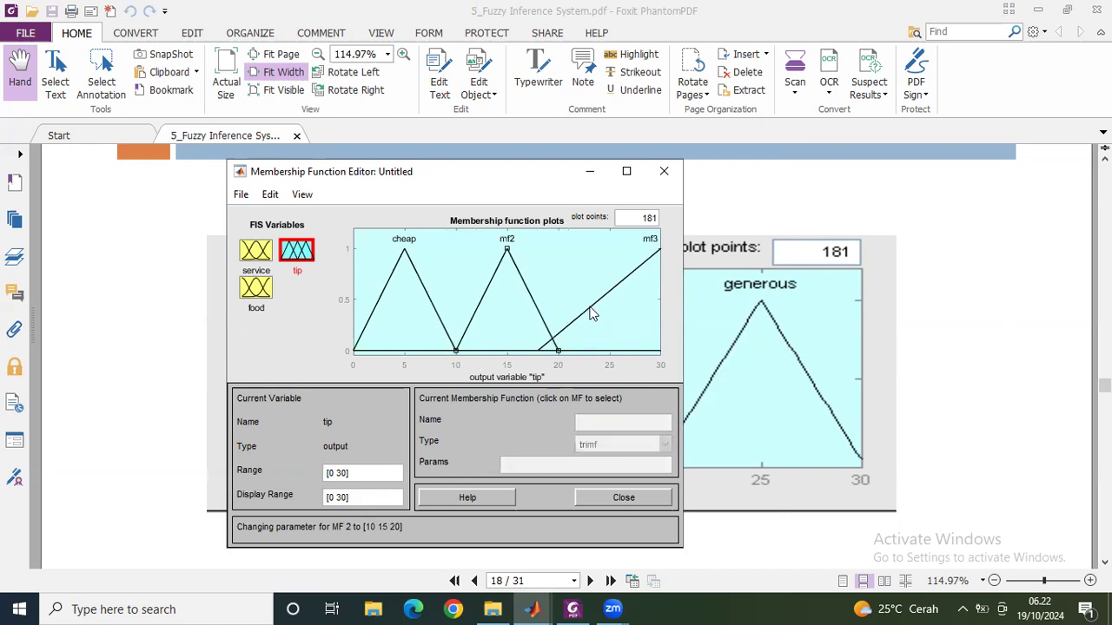
pyautogui.click(590, 314)
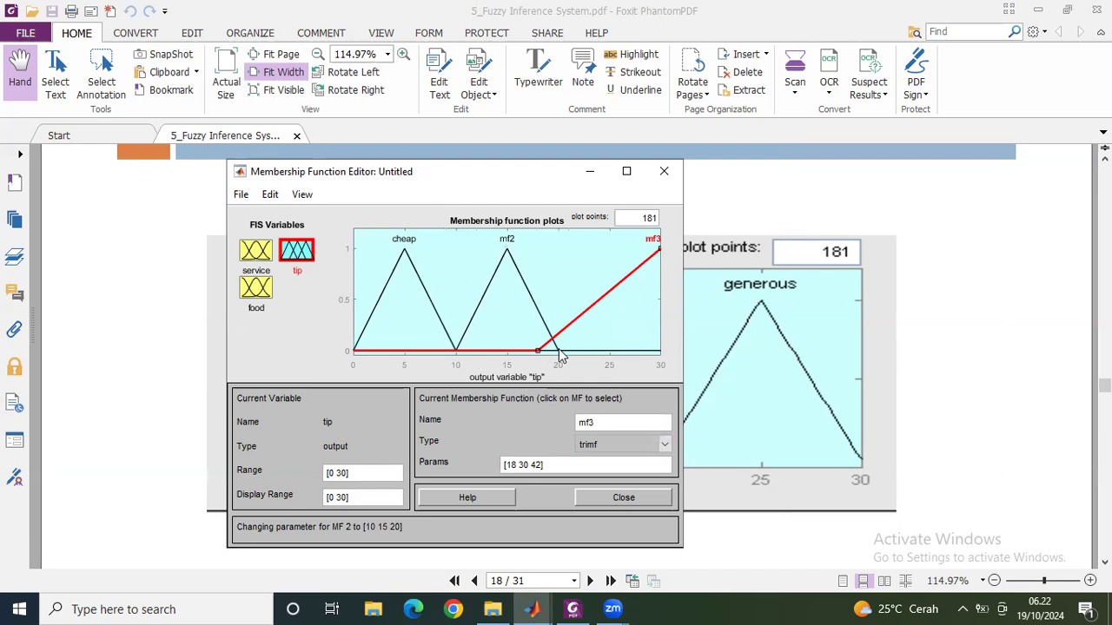
pyautogui.moveTo(538, 351); pyautogui.dragTo(563, 356)
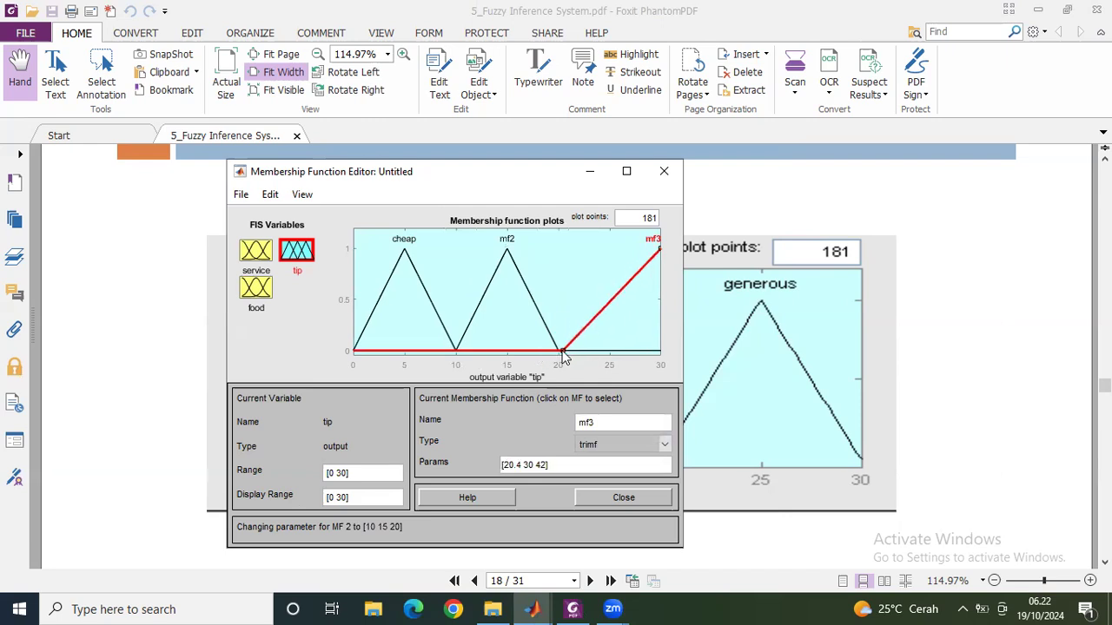
pyautogui.moveTo(659, 250); pyautogui.dragTo(609, 250)
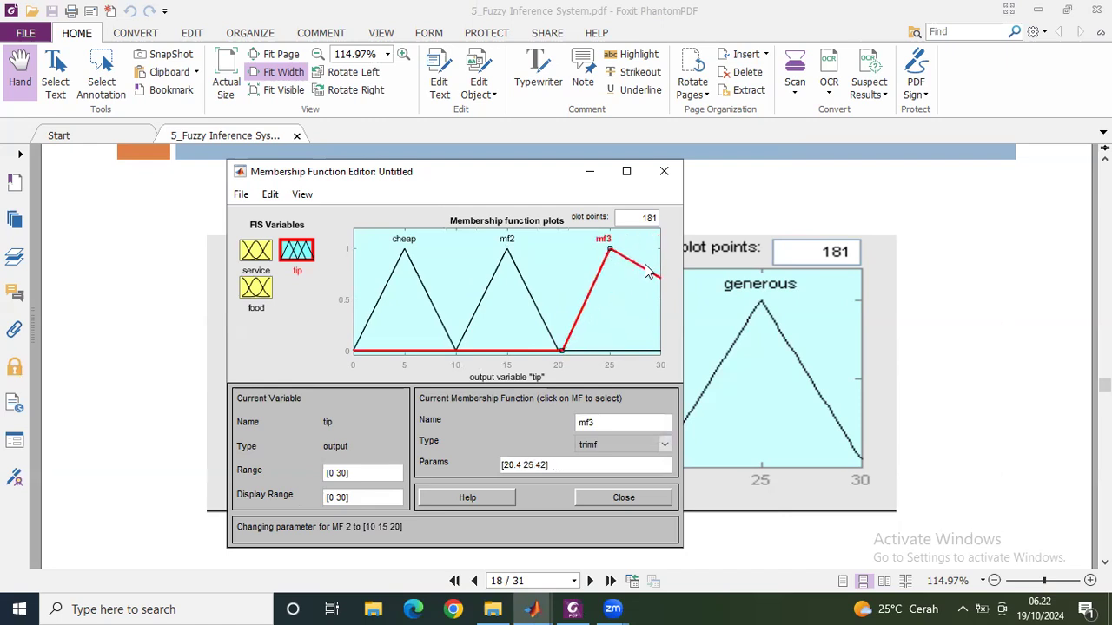
# - Try to enter 25 and 30 as the last two parameters of mf3
pyautogui.moveTo(516, 465); pyautogui.dragTo(534, 465)
pyautogui.write('25 ')
pyautogui.write('30')
pyautogui.press('Delete')
pyautogui.press('Delete')
pyautogui.click(554, 288)
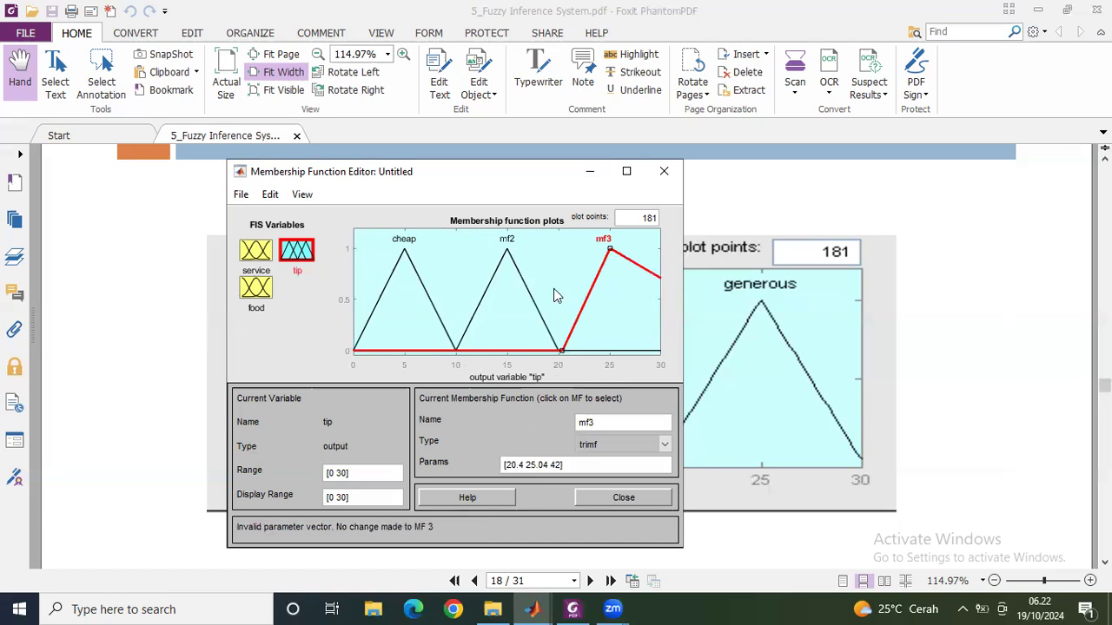
# - Set the parameters of tip's mf3 membership function to [20 25 30]
pyautogui.click(554, 288)
pyautogui.click(590, 293)
pyautogui.click(591, 423)
pyautogui.click(523, 465)
pyautogui.press('BackSpace')
pyautogui.press('BackSpace')
pyautogui.click(532, 464)
pyautogui.press('BackSpace')
pyautogui.press('Delete')
pyautogui.press('Delete')
pyautogui.press('Delete')
pyautogui.press('Delete')
pyautogui.press('Delete')
pyautogui.press('Delete')
pyautogui.write('30]')
pyautogui.press('Return')
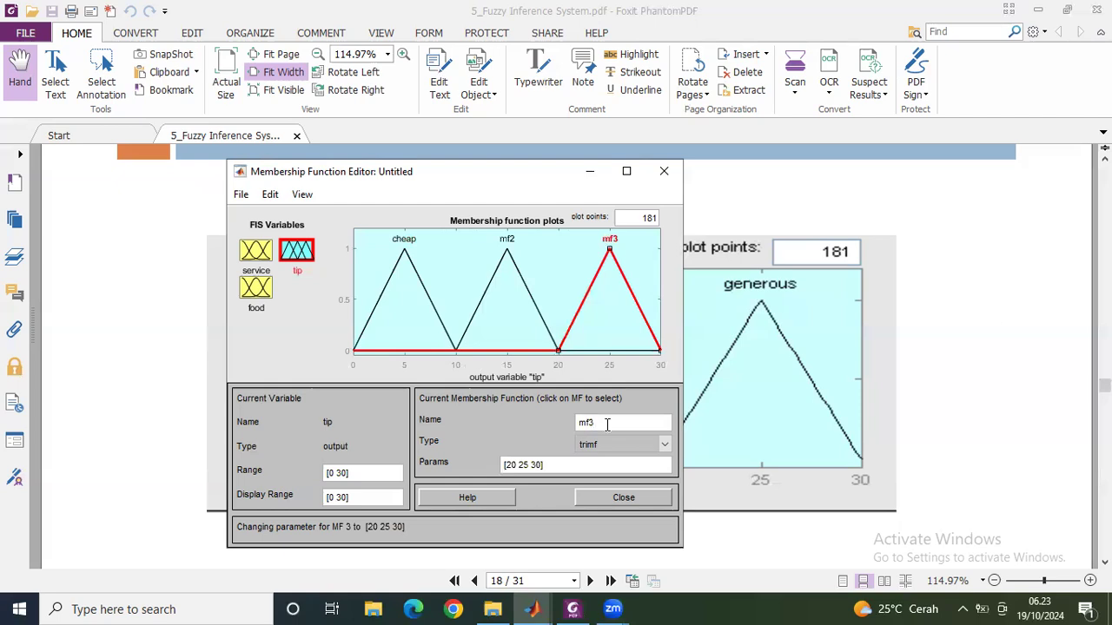
# - Rename tip's mf2 membership function to average
pyautogui.click(541, 318)
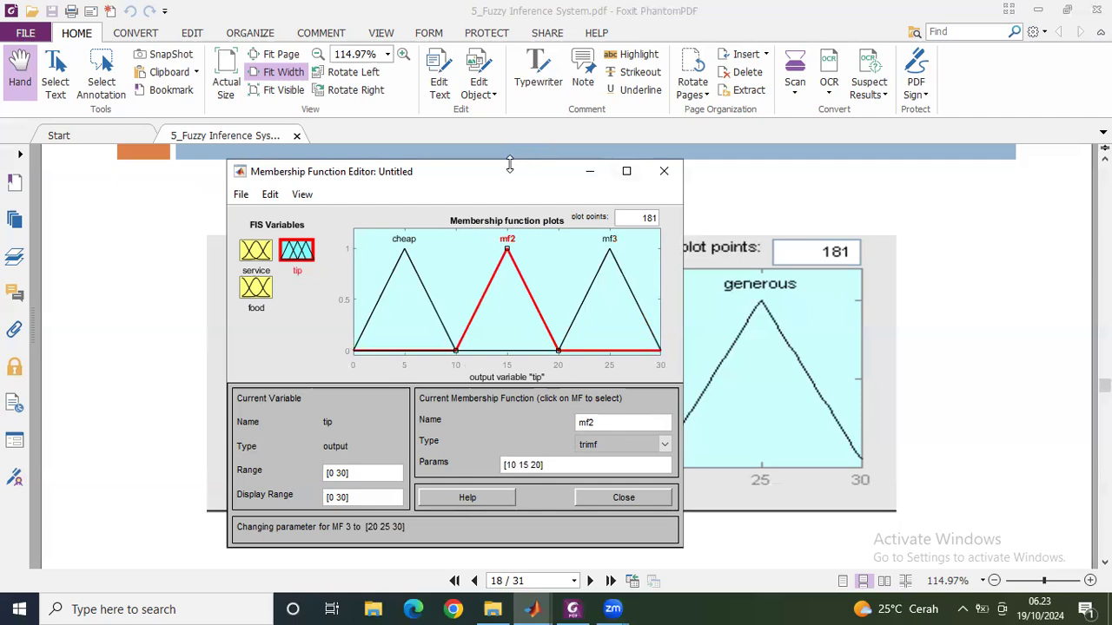
pyautogui.moveTo(508, 170); pyautogui.dragTo(491, 165)
pyautogui.moveTo(588, 417); pyautogui.dragTo(543, 419)
pyautogui.write('average')
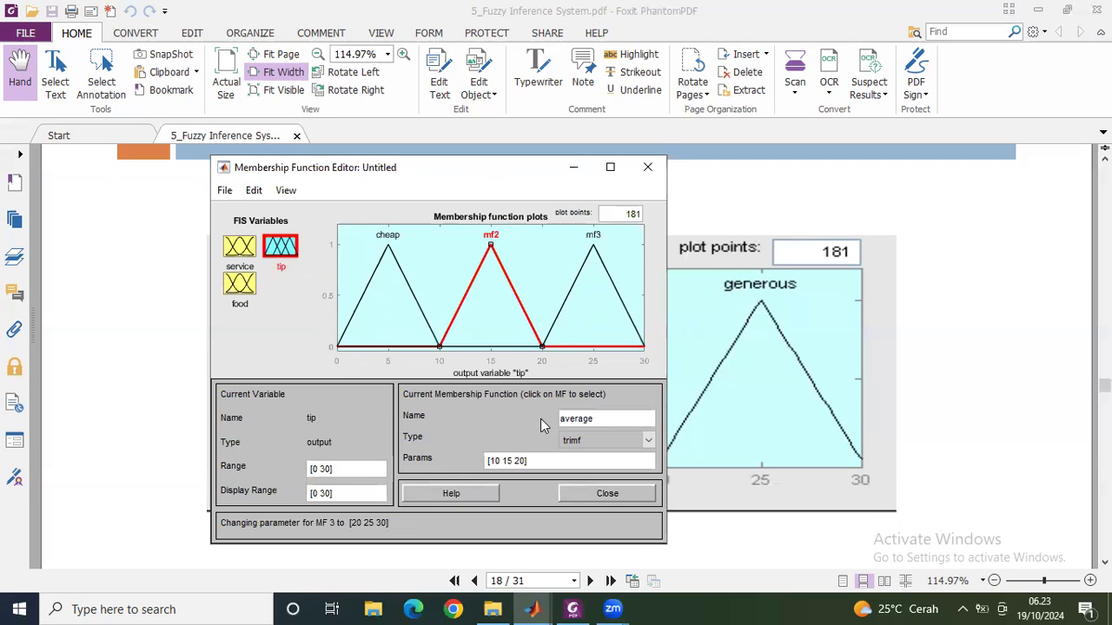
# - Rename tip's mf3 membership function to generous and close the Membership Function Editor
pyautogui.click(565, 307)
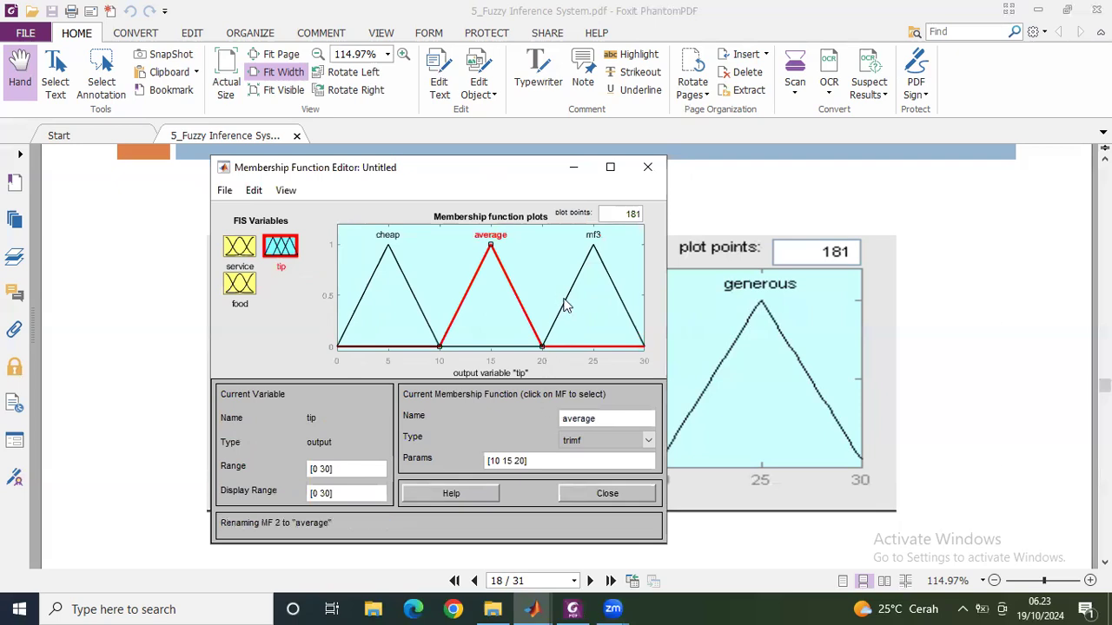
pyautogui.doubleClick(588, 420)
pyautogui.write('genero')
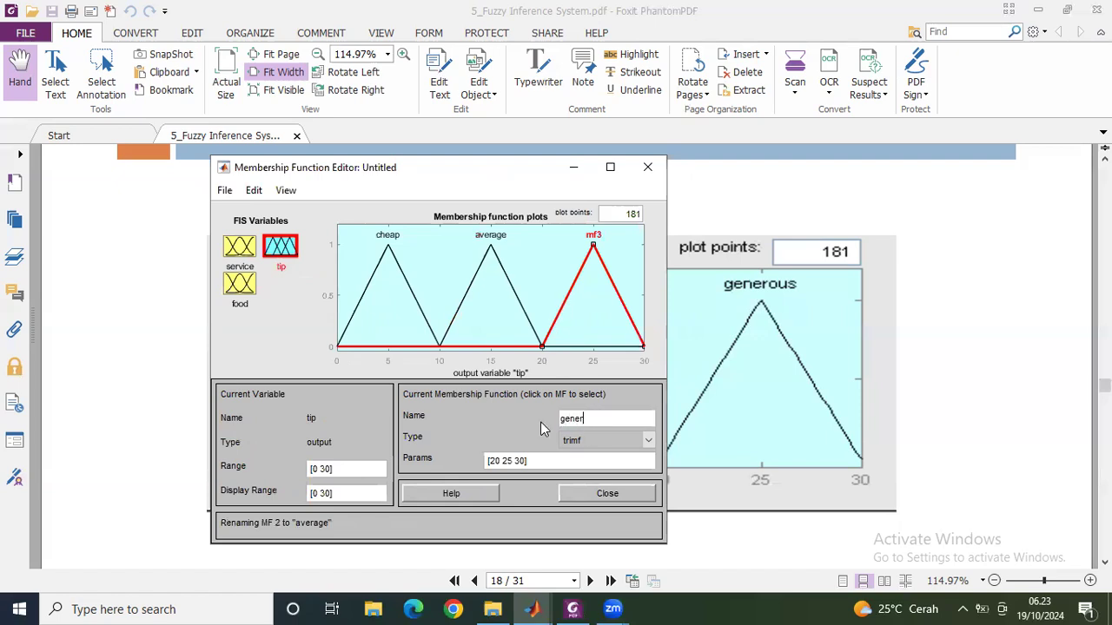
pyautogui.write('us')
pyautogui.press('Return')
pyautogui.click(606, 493)
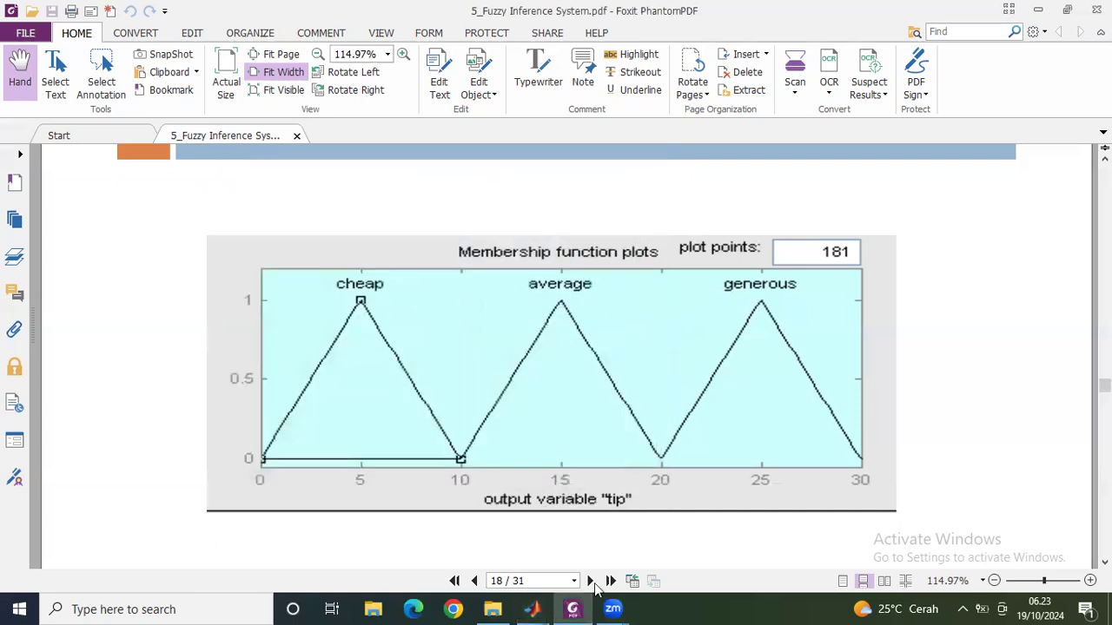
# - Open the Rule Editor from the Fuzzy Logic Designer's mamdani block and bring up the rule list on page 16 of the lecture PDF
pyautogui.moveTo(532, 608)
pyautogui.click(582, 539)
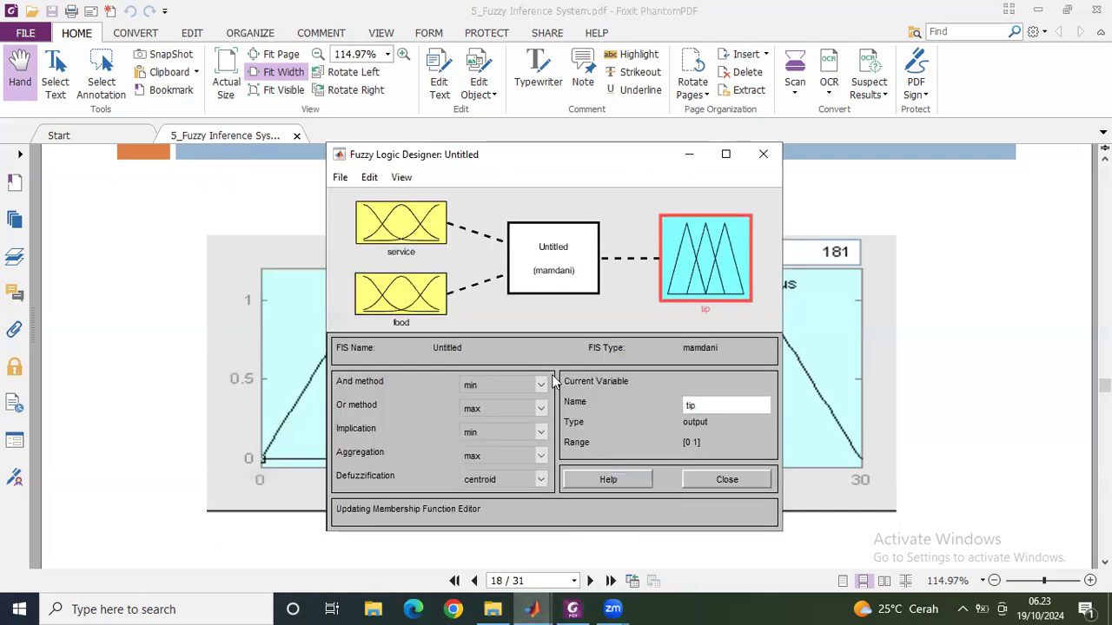
pyautogui.doubleClick(556, 278)
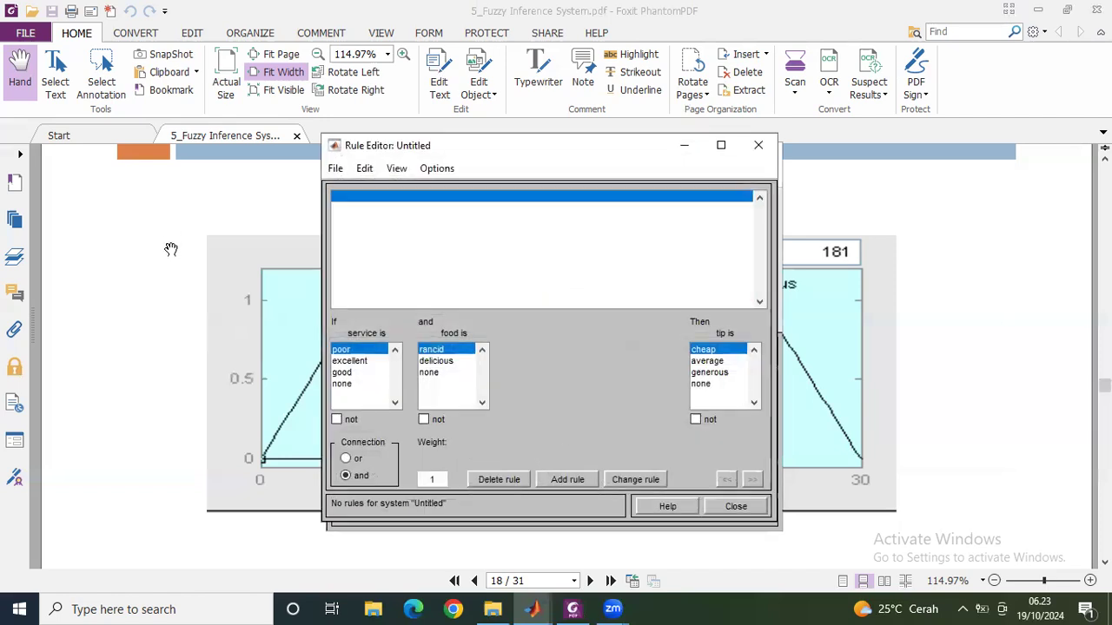
pyautogui.scroll(5, 171, 249)
pyautogui.scroll(6, 171, 249)
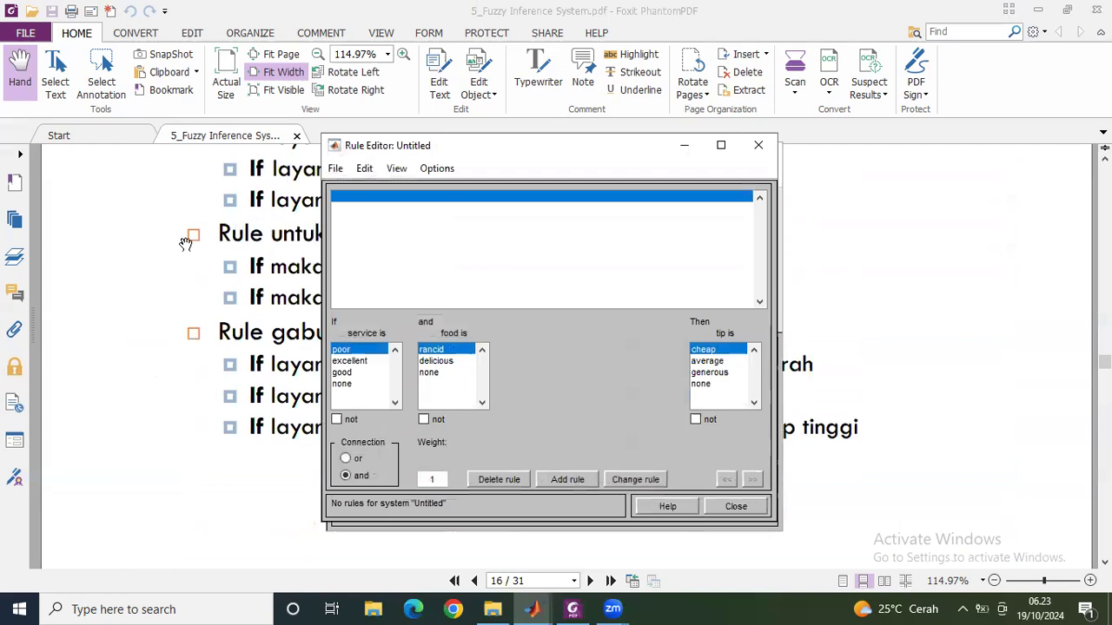
# - Minimize the Fuzzy Logic Designer and reposition the Rule Editor so the combined rules on page 16 can be consulted
pyautogui.moveTo(516, 151); pyautogui.dragTo(736, 140)
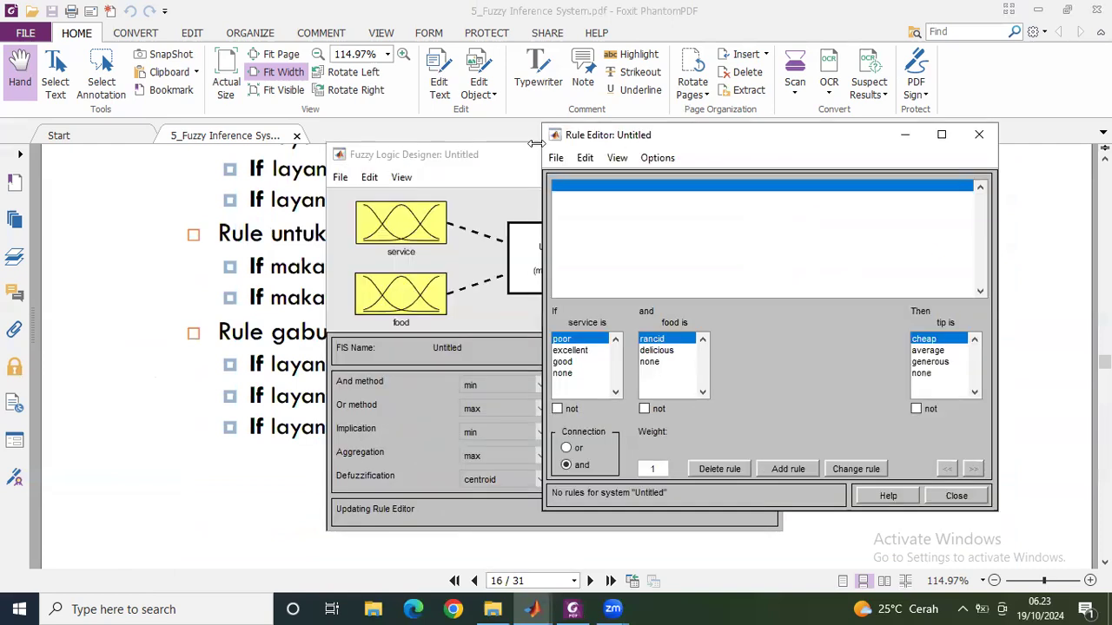
pyautogui.click(428, 160)
pyautogui.moveTo(438, 165); pyautogui.dragTo(380, 165)
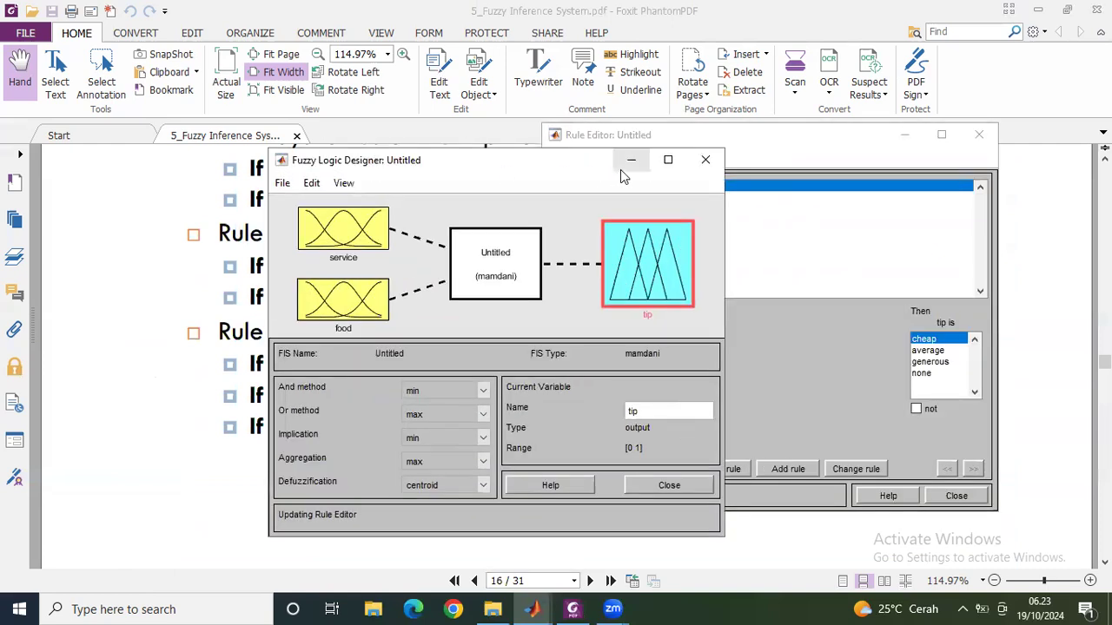
pyautogui.click(628, 158)
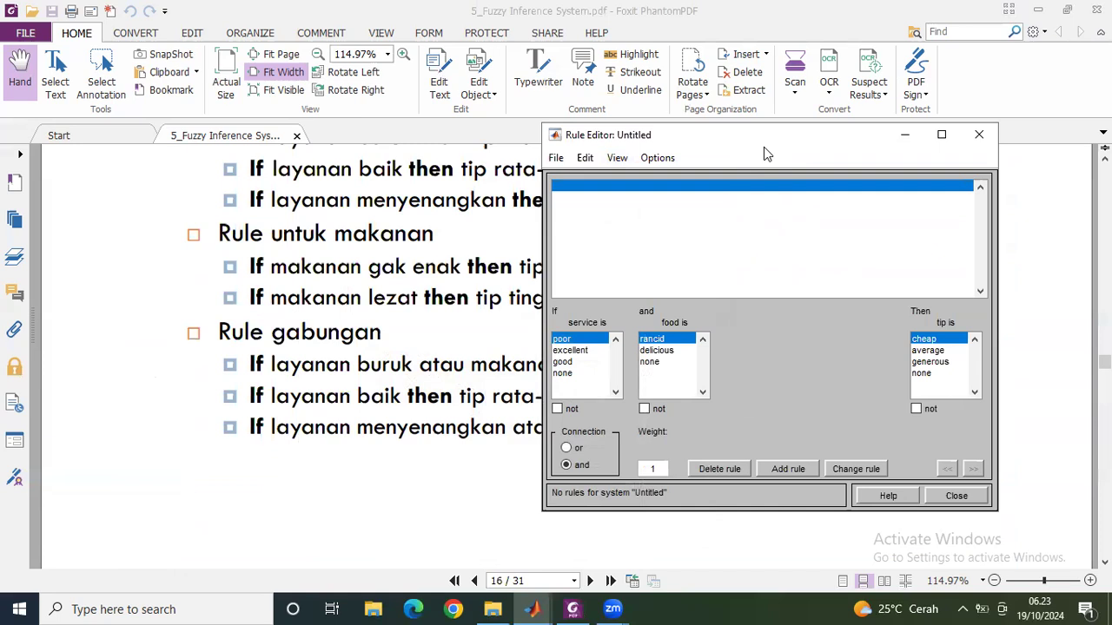
pyautogui.moveTo(763, 152); pyautogui.dragTo(545, 130)
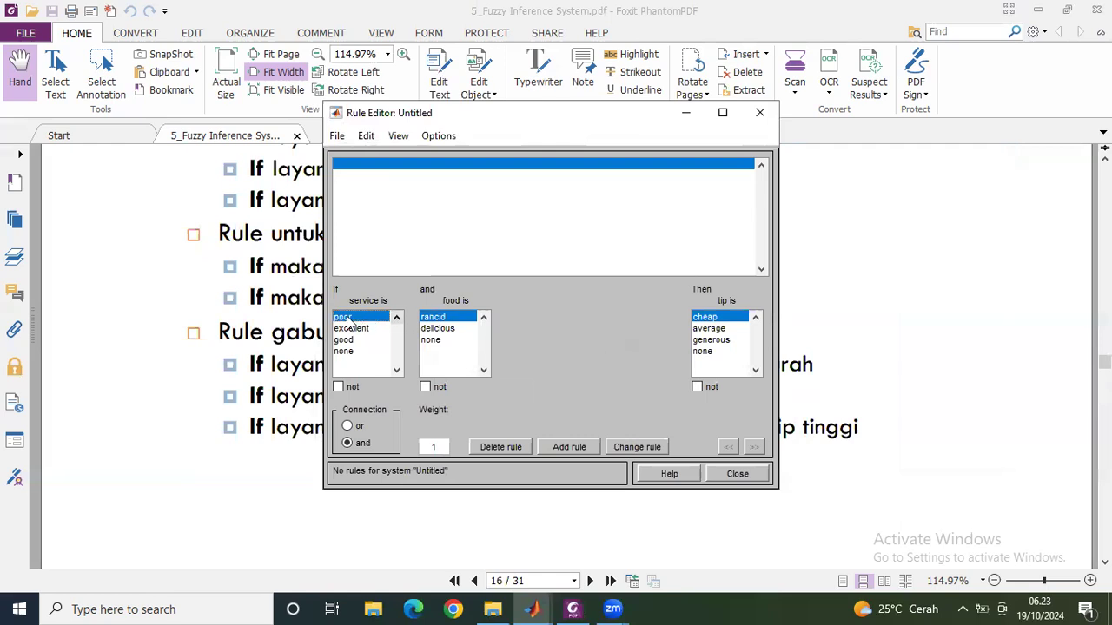
# - Add a rule with the or connection: if service is poor or food is rancid then tip is cheap
pyautogui.click(438, 319)
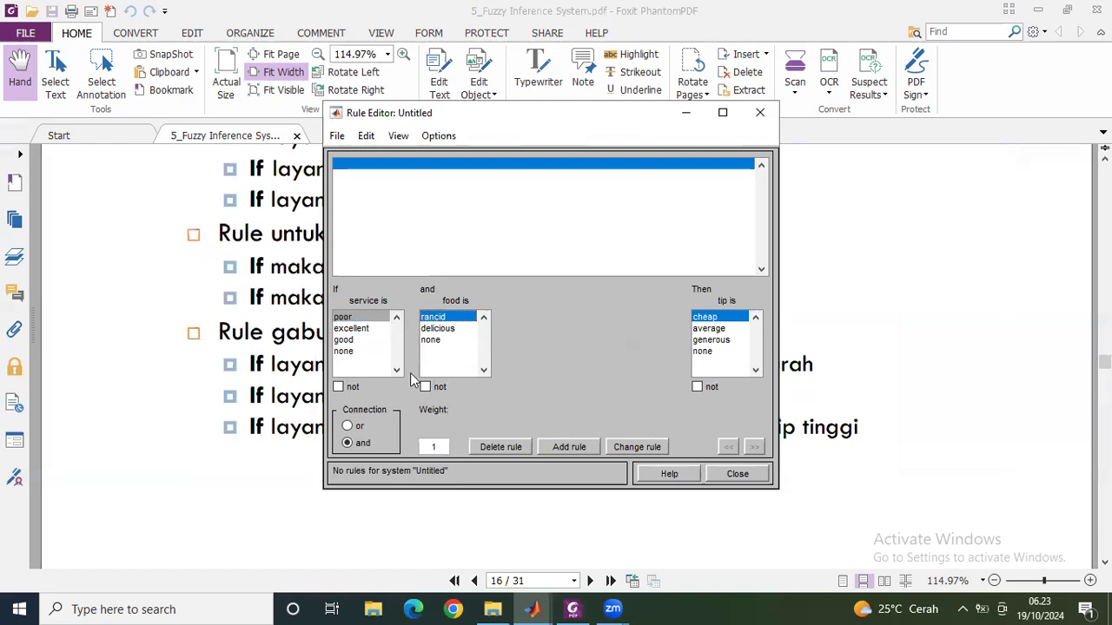
pyautogui.click(357, 427)
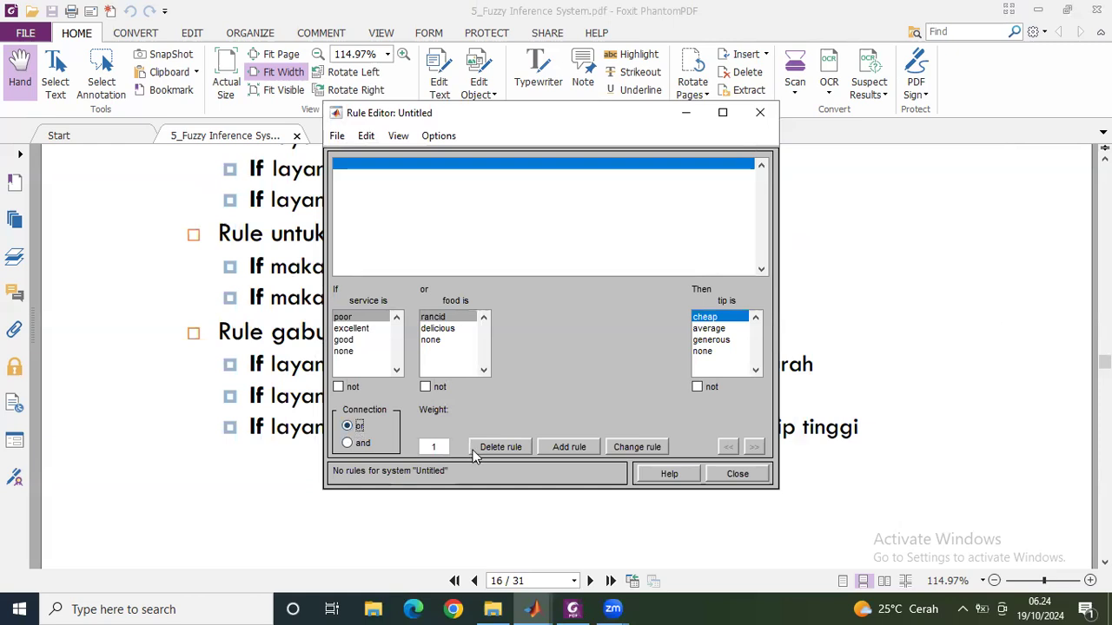
pyautogui.click(714, 321)
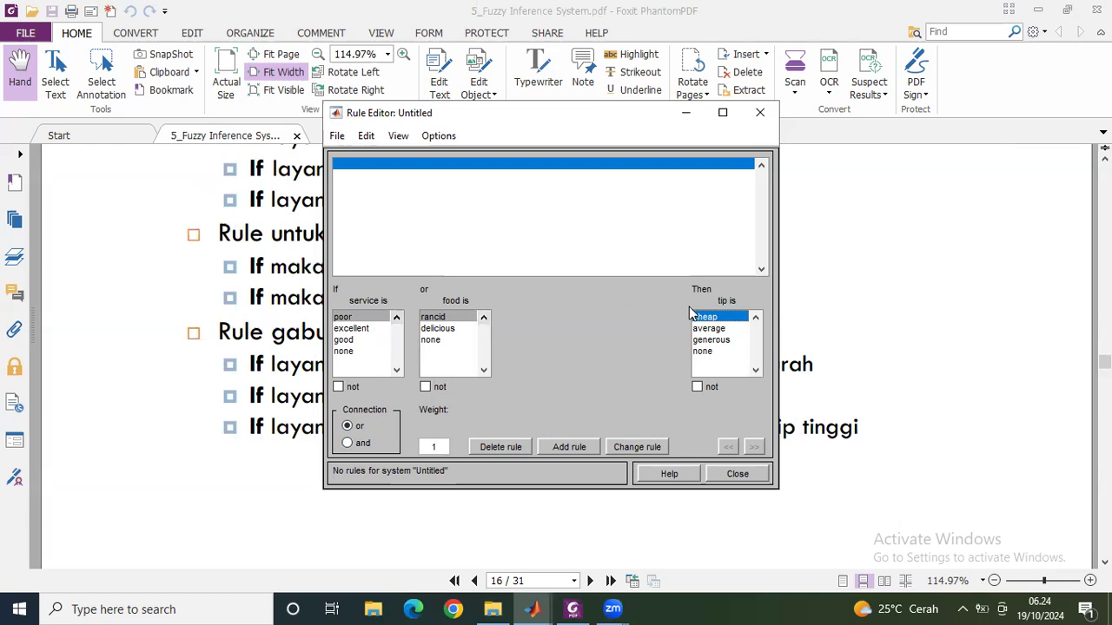
pyautogui.click(363, 318)
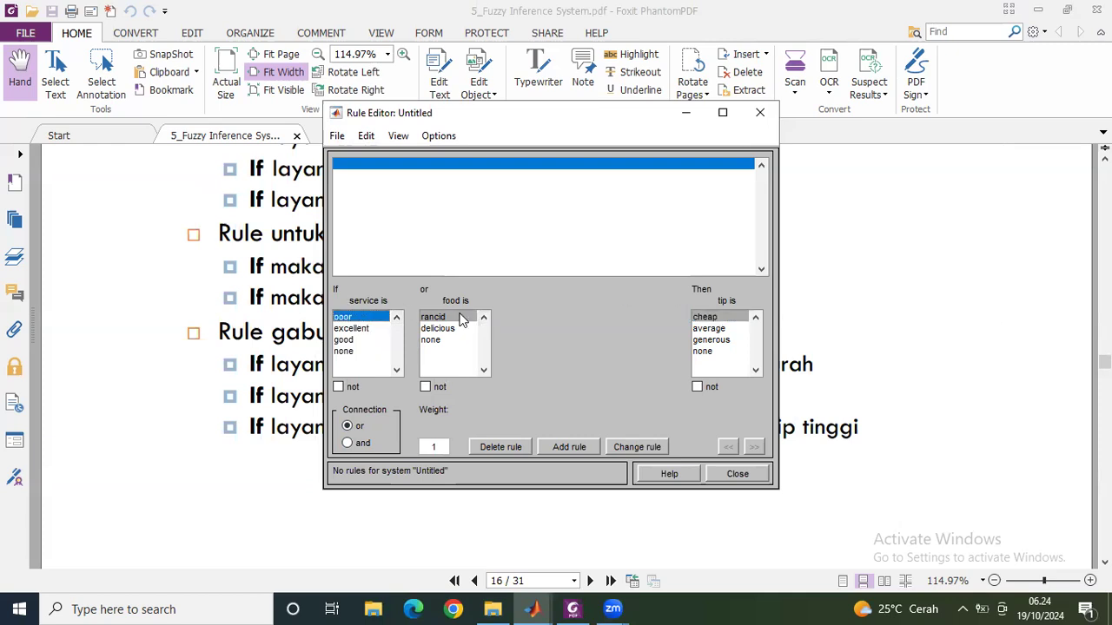
pyautogui.click(461, 318)
pyautogui.click(705, 318)
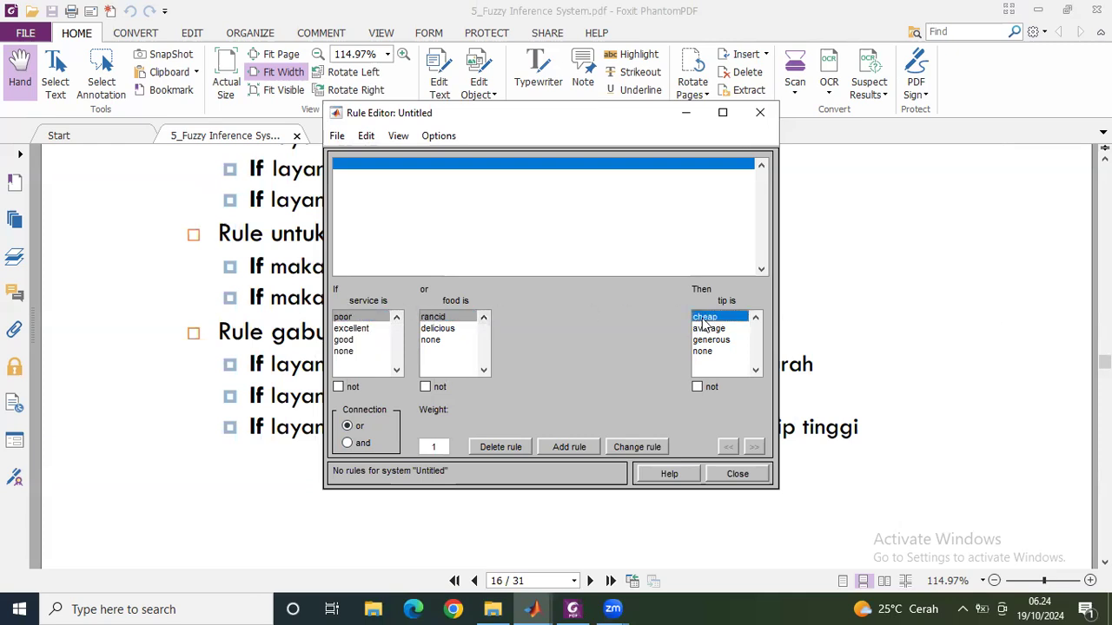
pyautogui.click(577, 448)
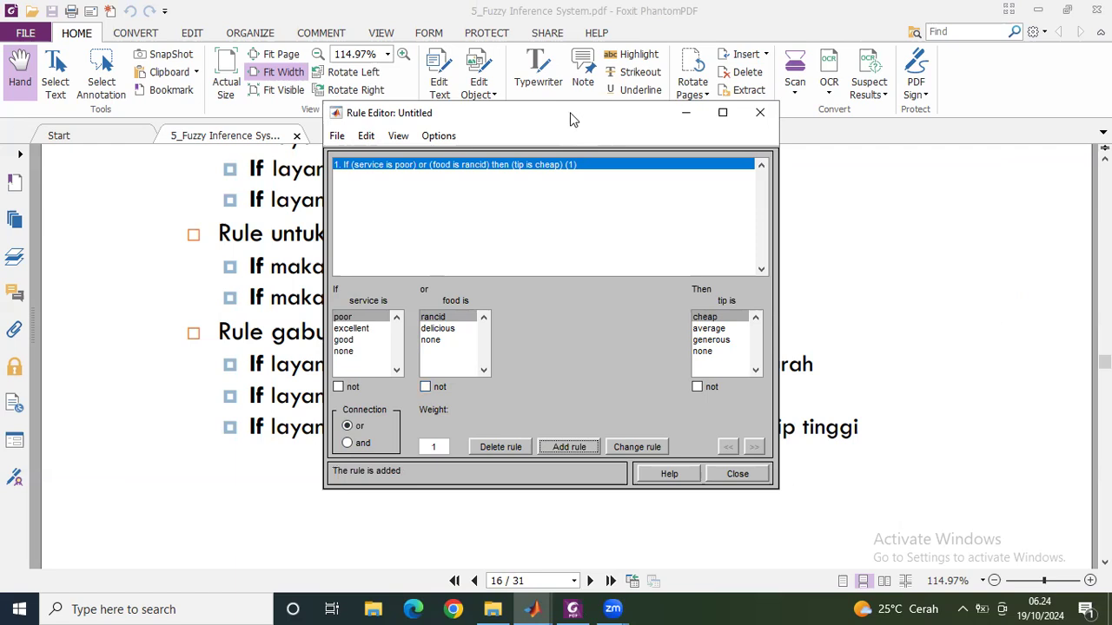
# - Add a second rule with food set to none: if service is good then tip is average
pyautogui.moveTo(572, 119); pyautogui.dragTo(565, 119)
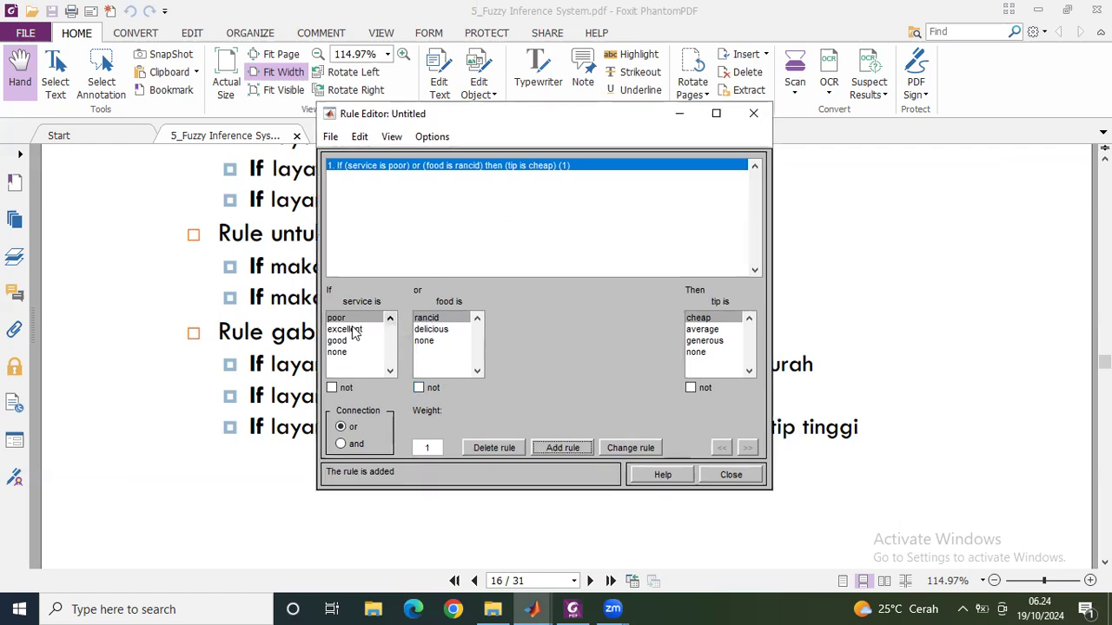
pyautogui.click(340, 343)
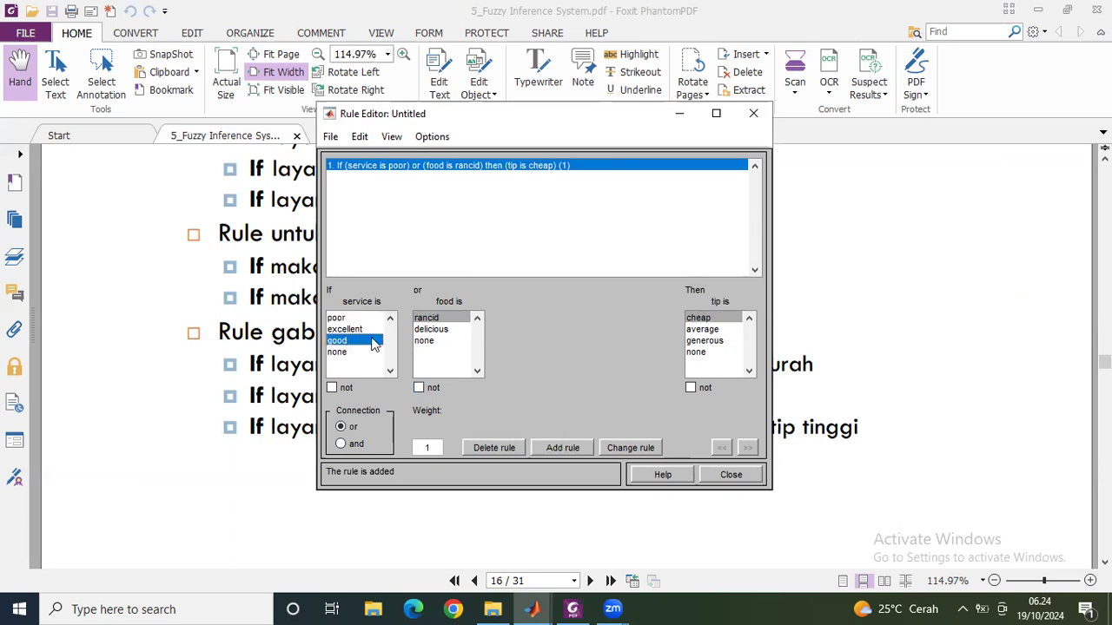
pyautogui.click(710, 331)
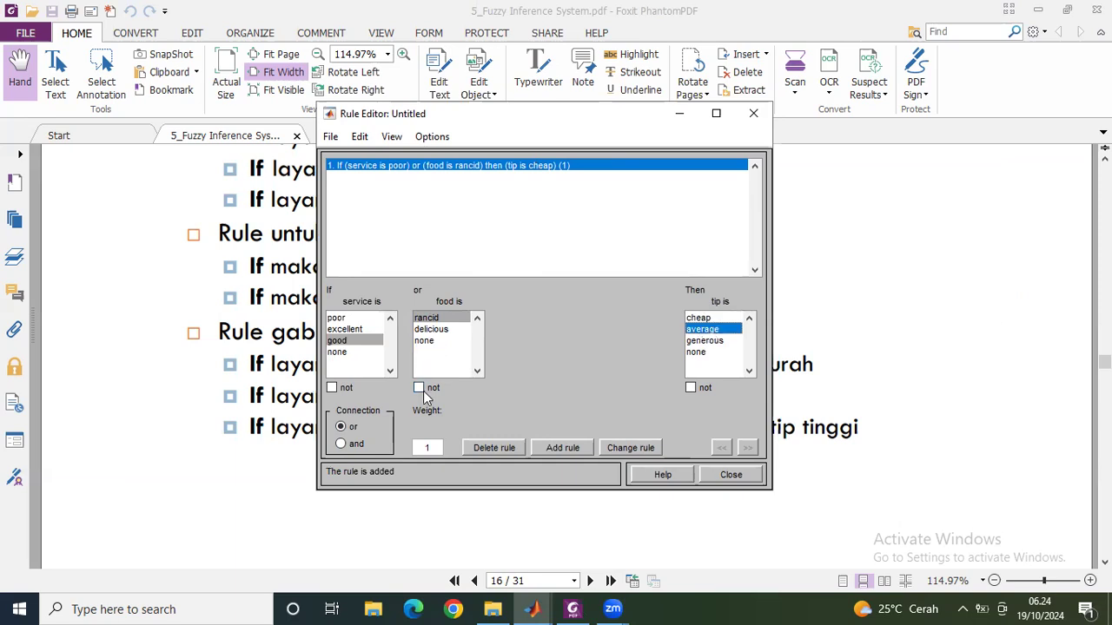
pyautogui.click(426, 340)
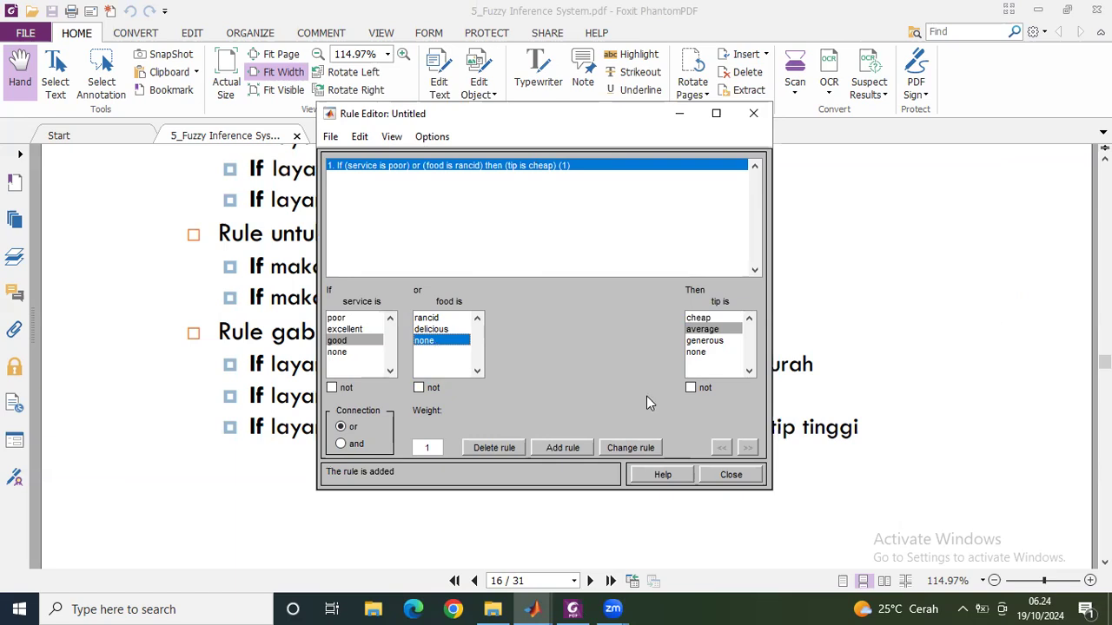
pyautogui.click(557, 450)
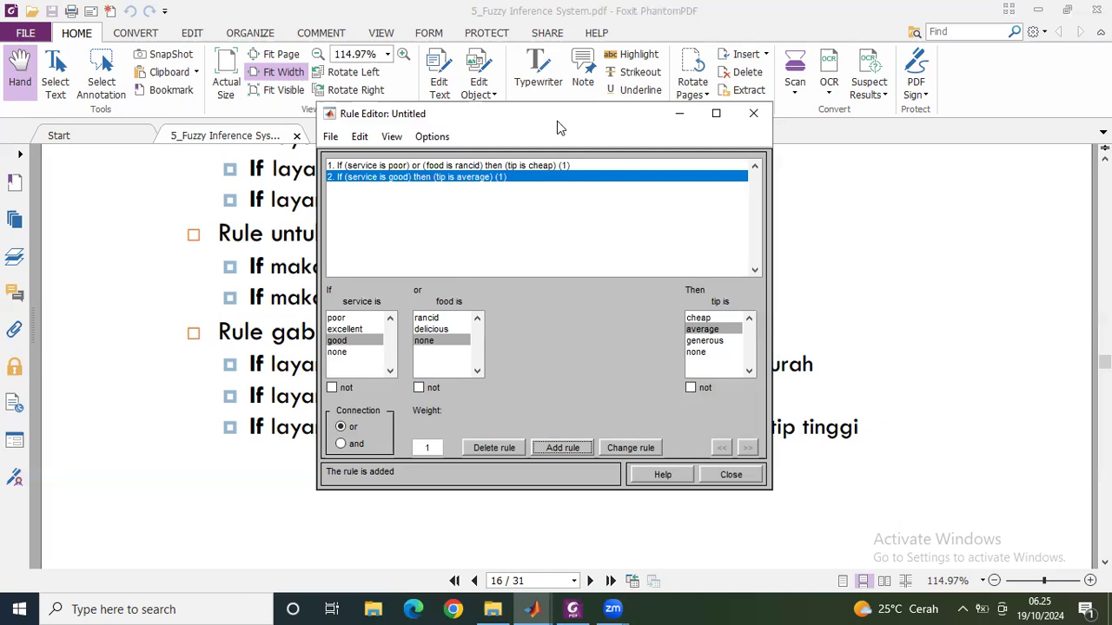
# - Add a third rule with the or connection: if service is excellent or food is delicious then tip is generous, and close the Rule Editor
pyautogui.moveTo(559, 124); pyautogui.dragTo(657, 118)
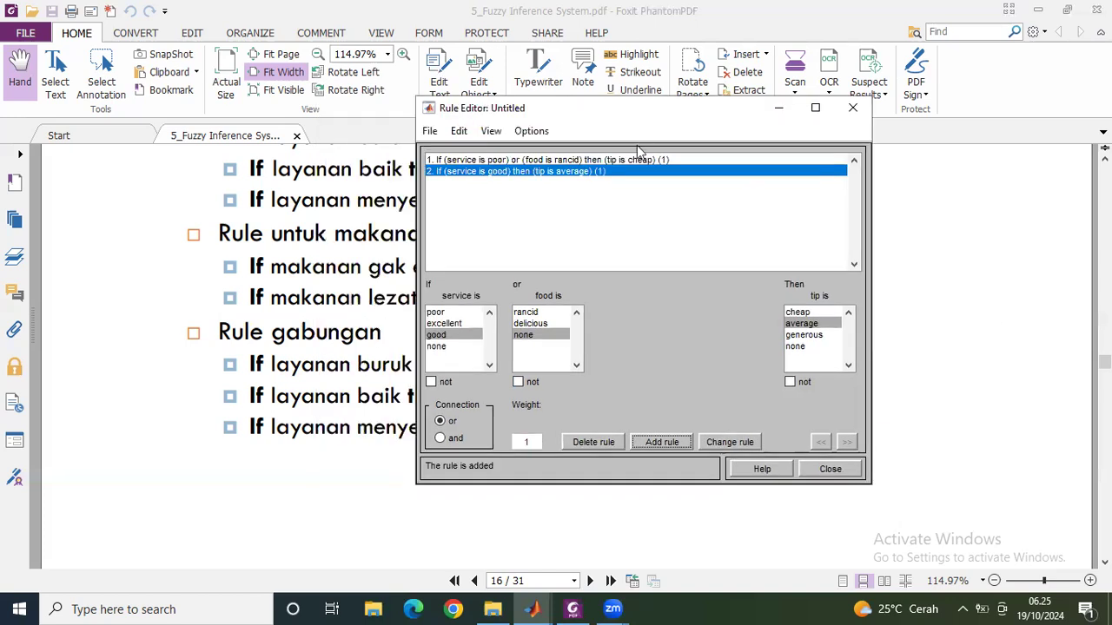
pyautogui.click(444, 328)
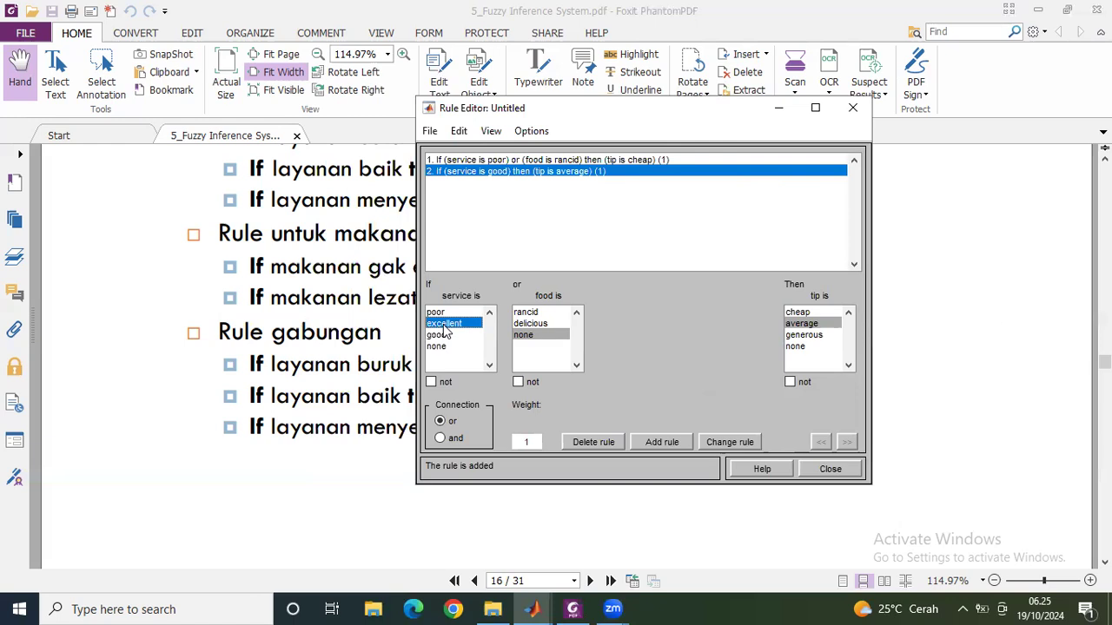
pyautogui.click(536, 327)
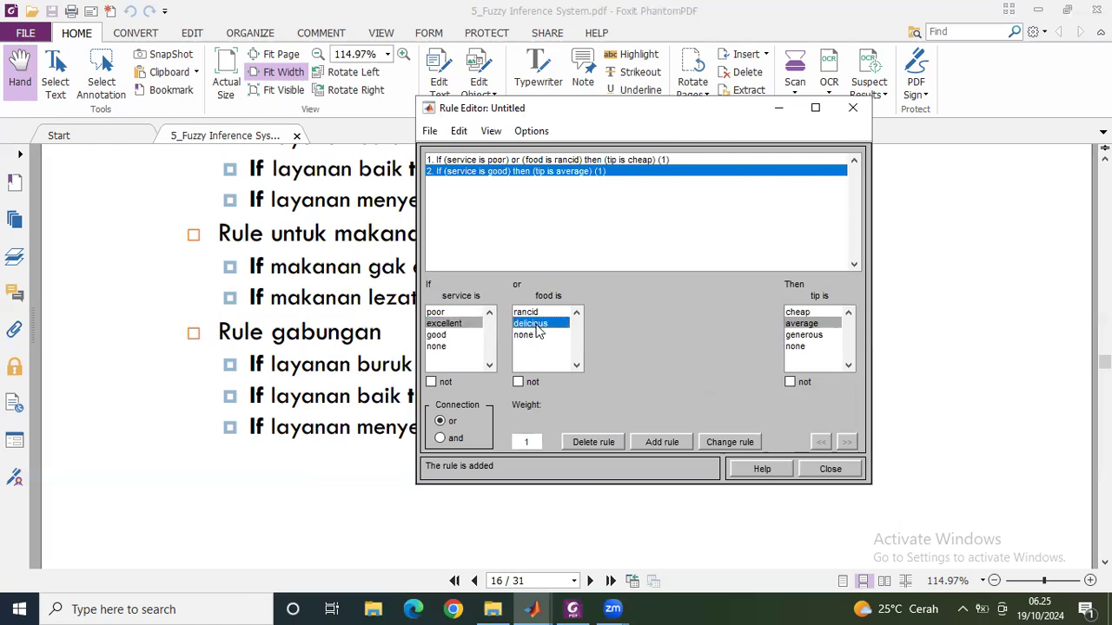
pyautogui.click(450, 424)
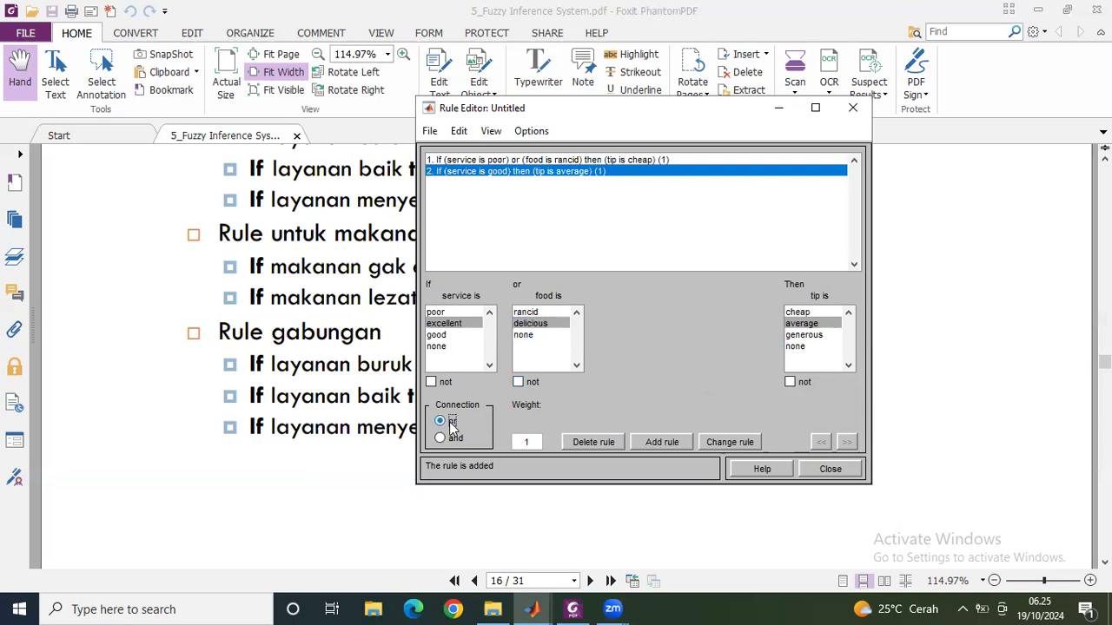
pyautogui.click(803, 336)
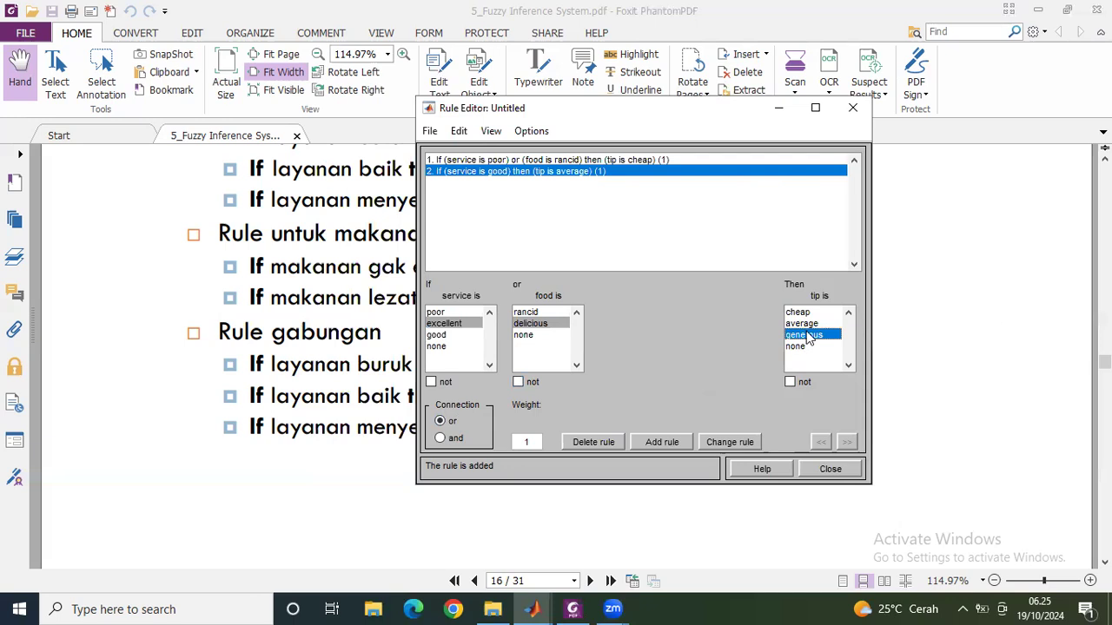
pyautogui.click(670, 444)
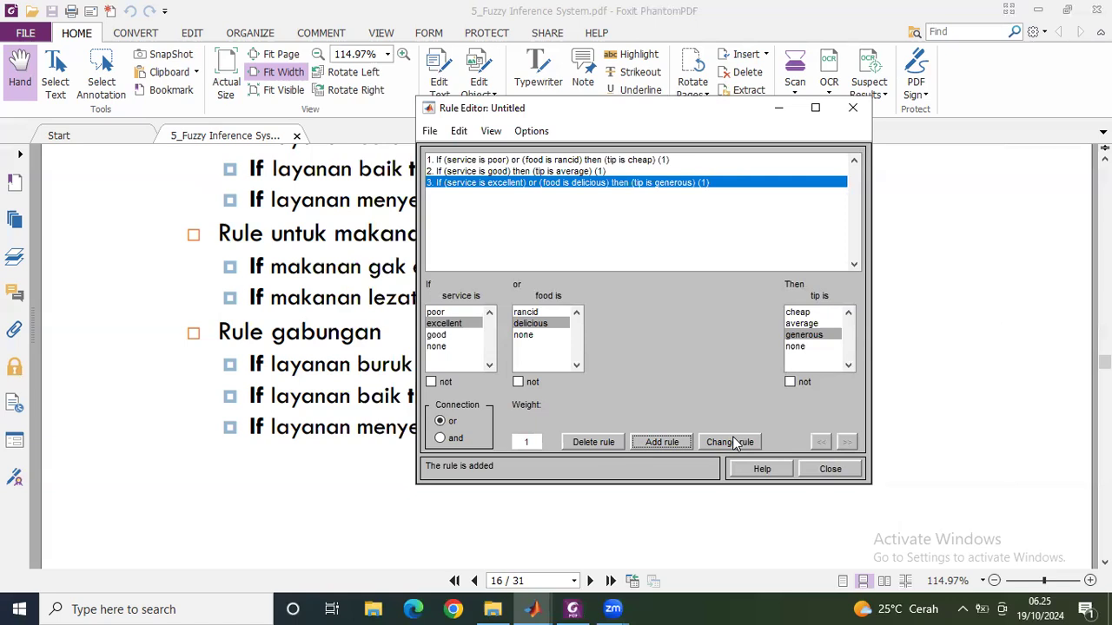
pyautogui.click(830, 470)
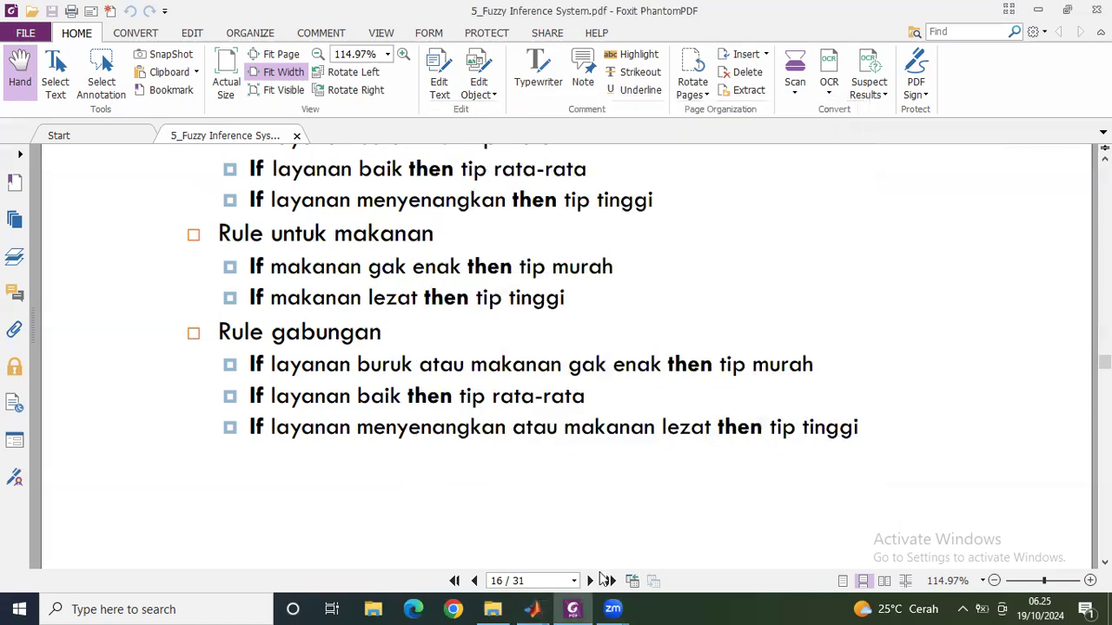
# - Return to the Fuzzy Logic Designer and choose centroid as the defuzzification method
pyautogui.moveTo(533, 608)
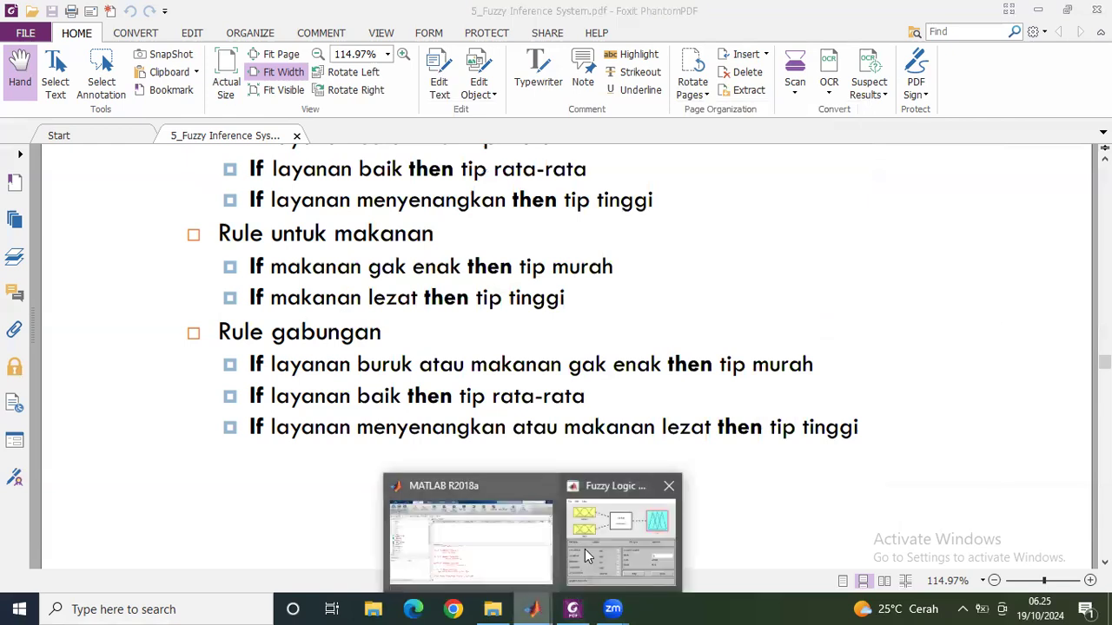
pyautogui.click(585, 550)
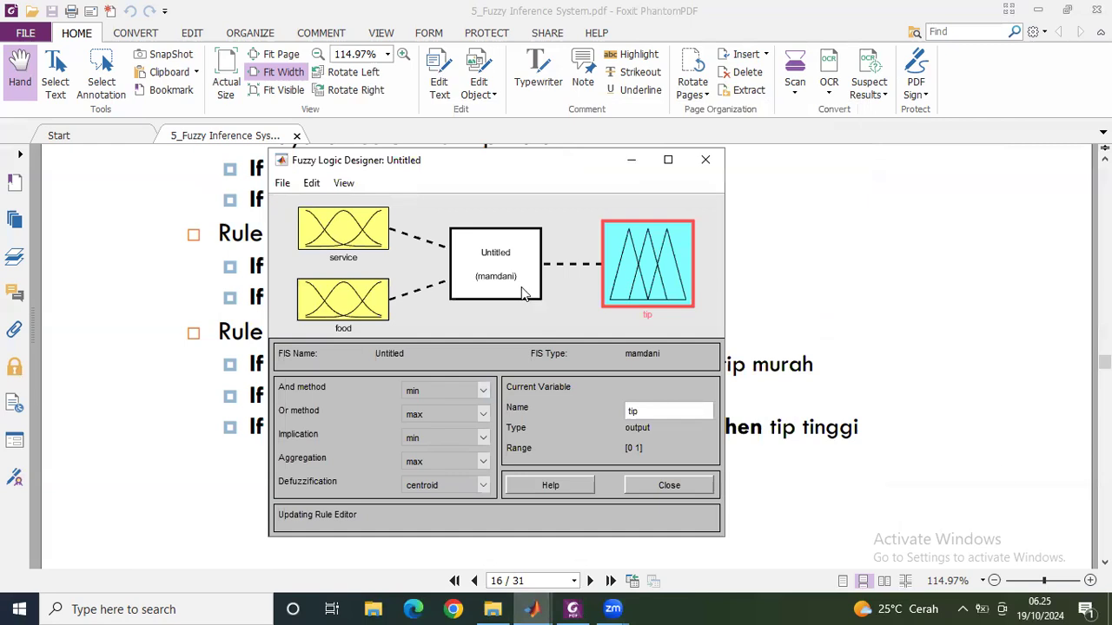
pyautogui.click(667, 414)
pyautogui.click(481, 487)
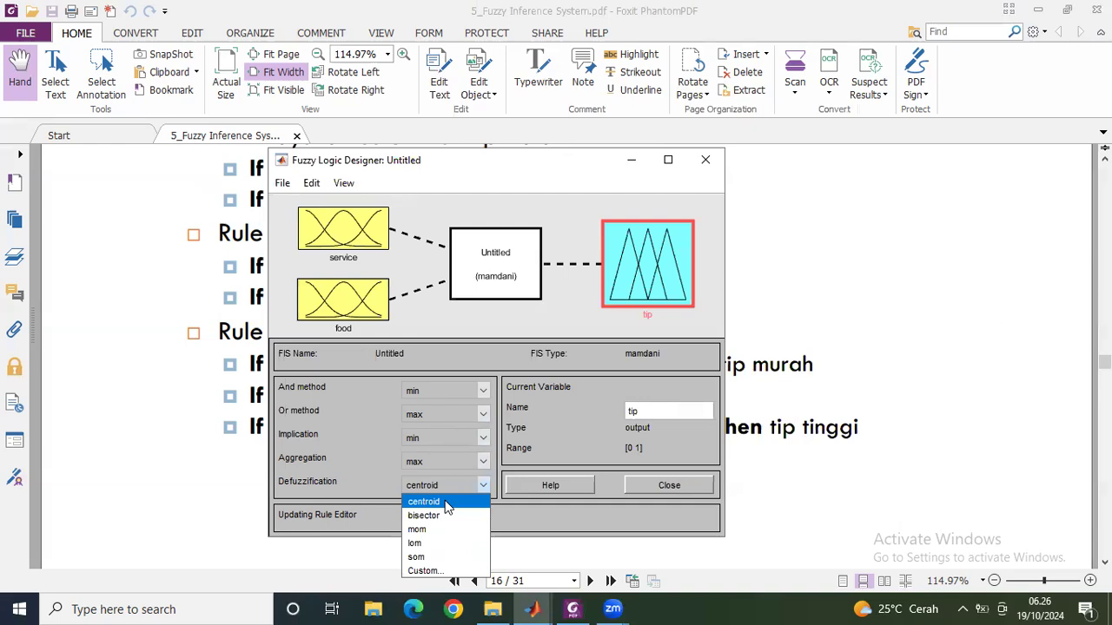
pyautogui.click(426, 502)
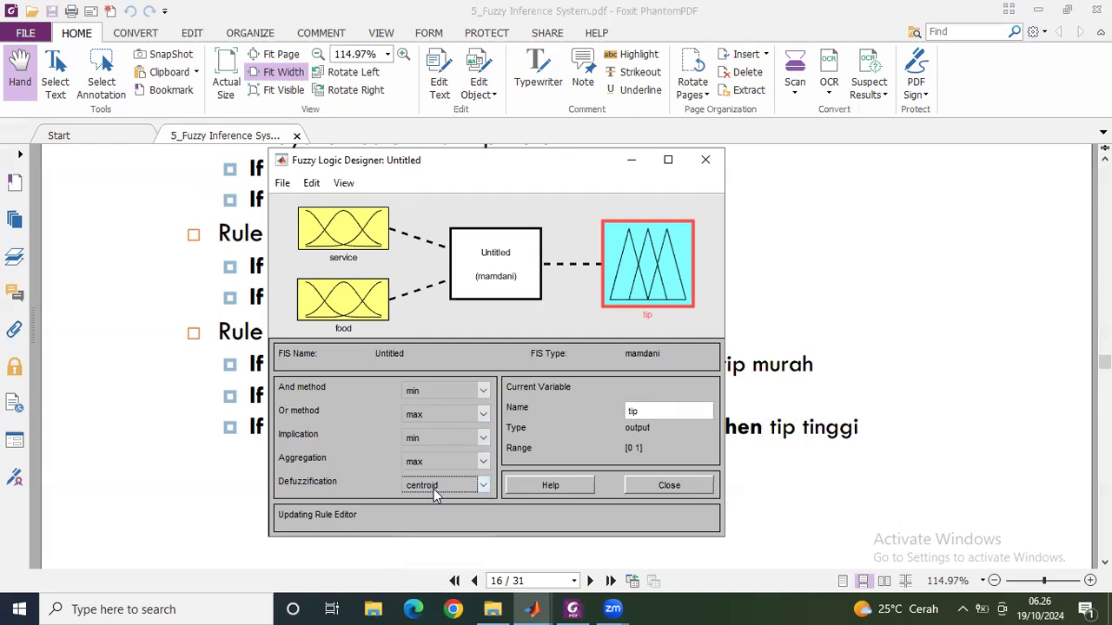
pyautogui.click(310, 184)
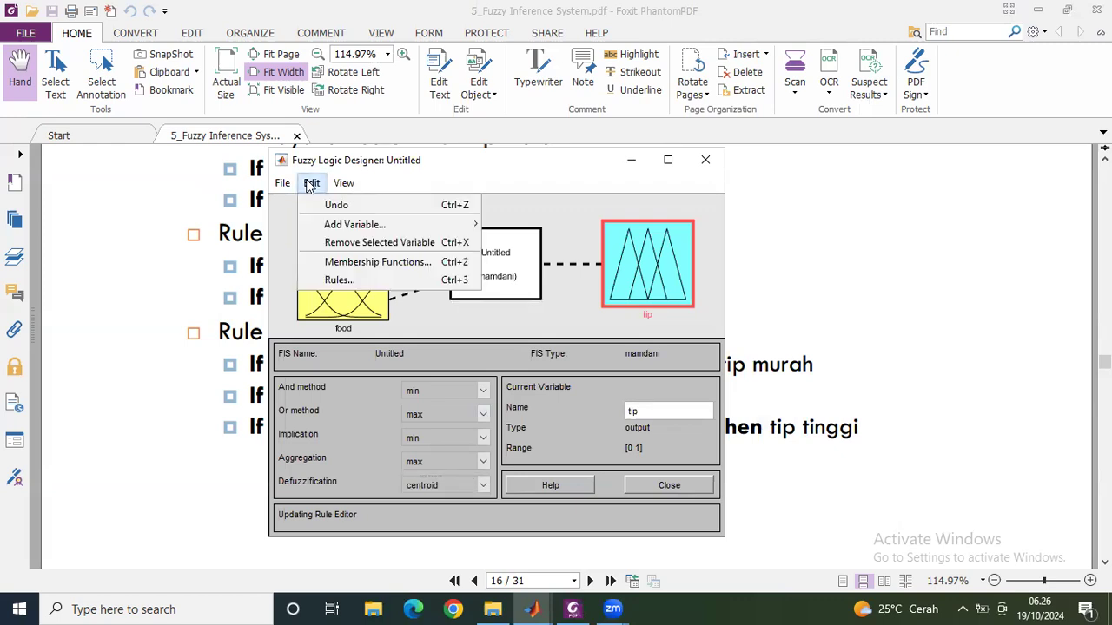
pyautogui.moveTo(348, 186)
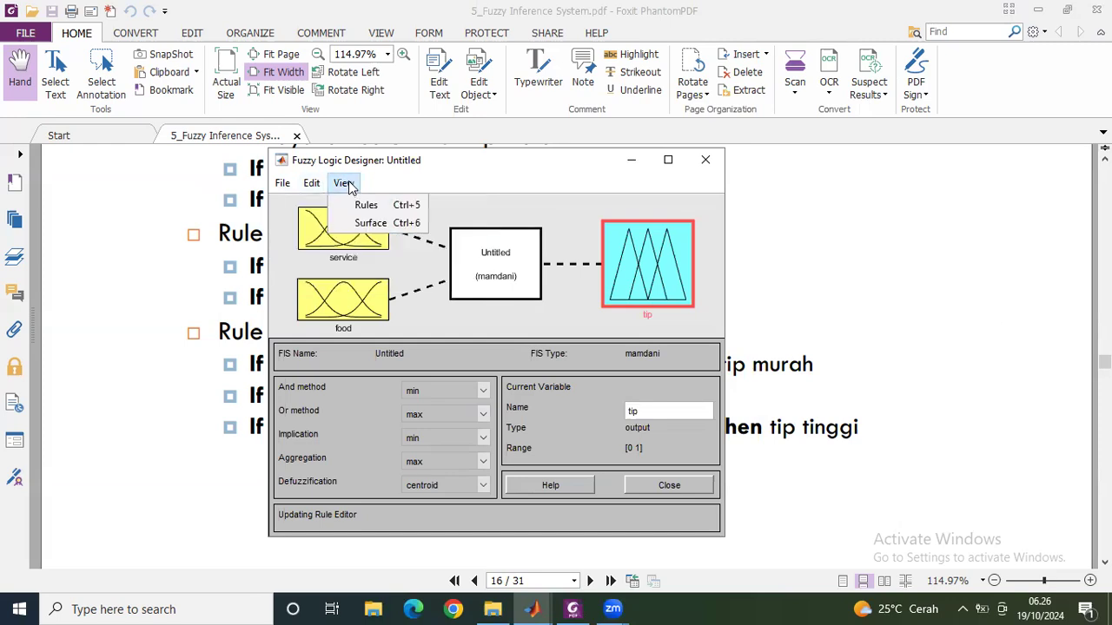
pyautogui.click(363, 211)
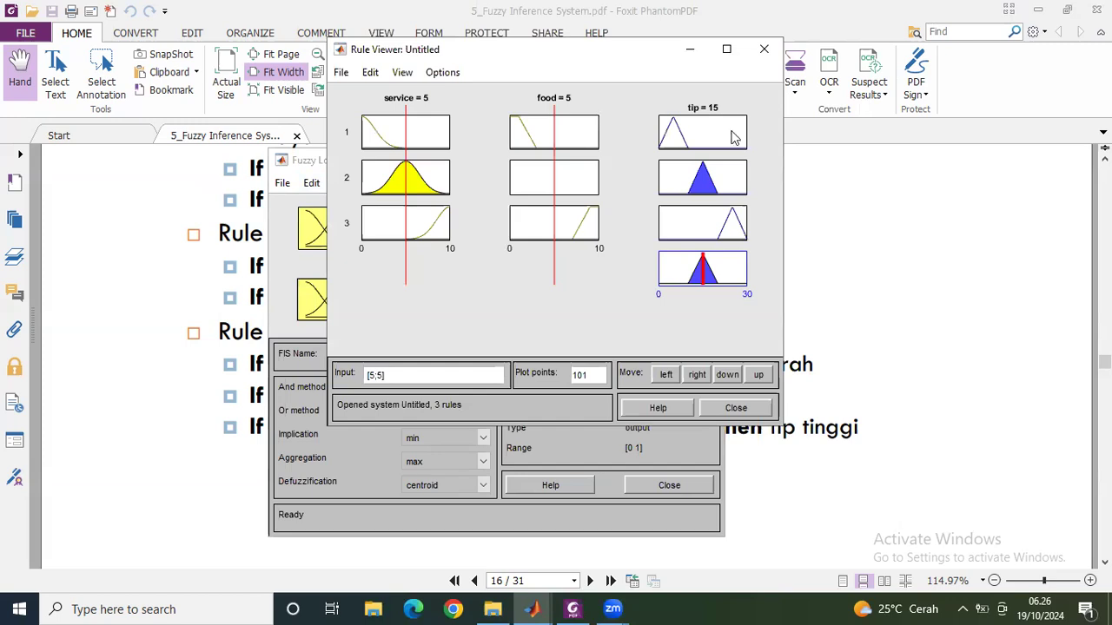
pyautogui.moveTo(573, 48); pyautogui.dragTo(698, 49)
pyautogui.click(888, 48)
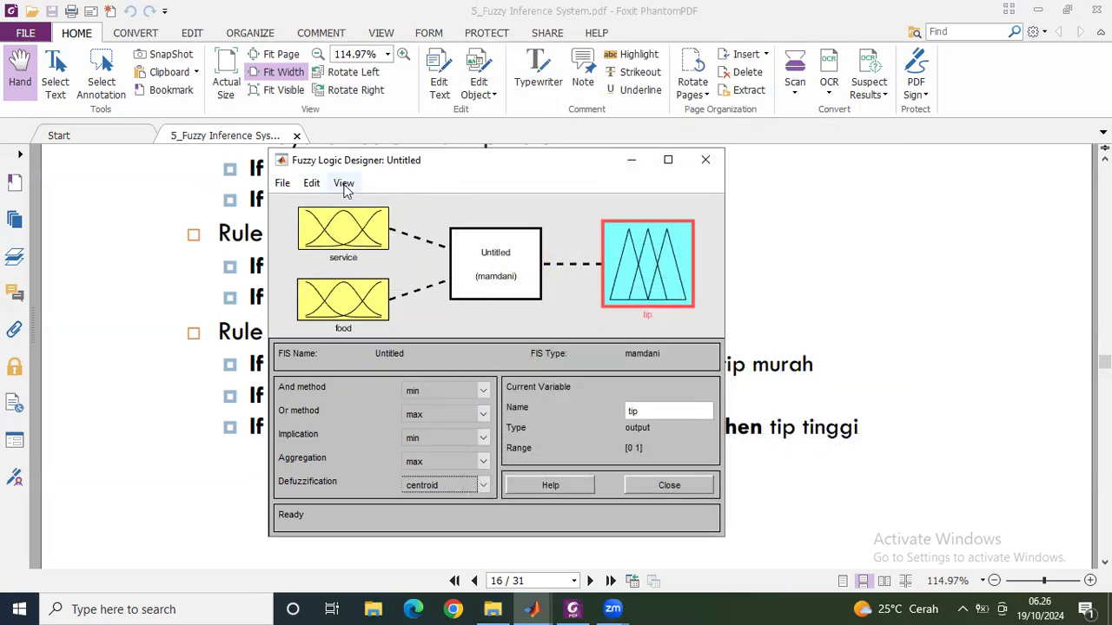
# - Open the Rule Viewer for the tipping system and position it over the Fuzzy Logic Designer
pyautogui.click(344, 186)
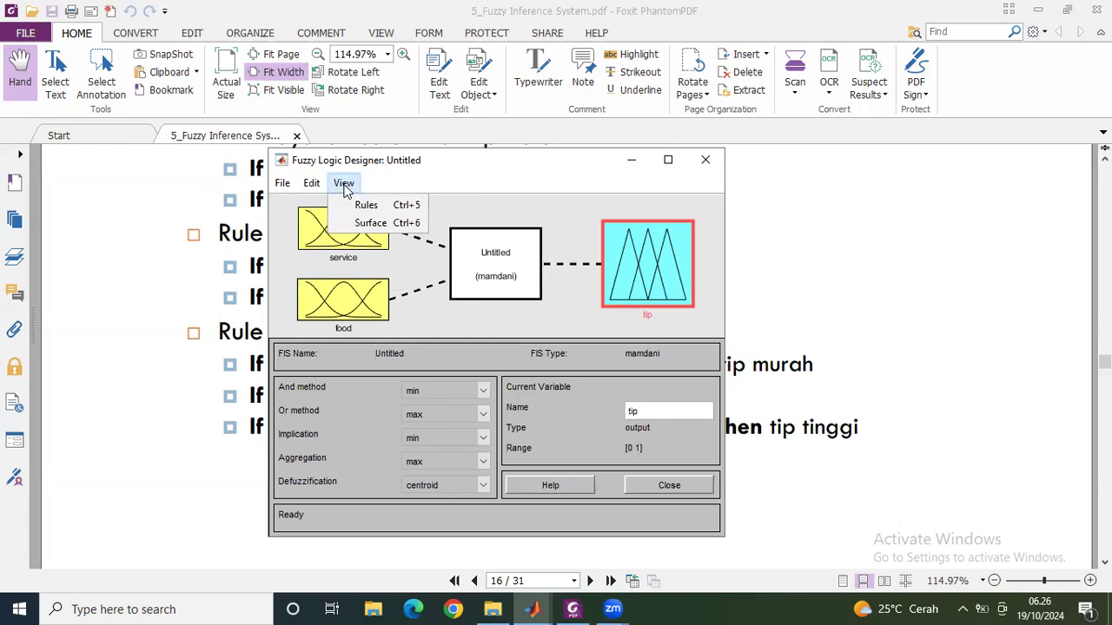
pyautogui.click(396, 208)
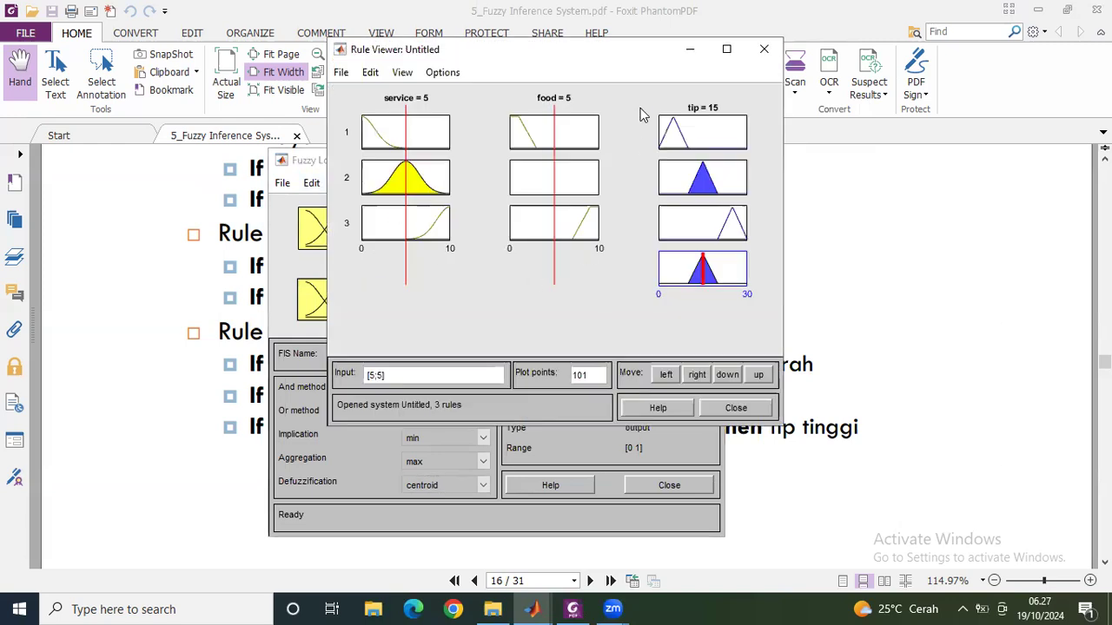
pyautogui.moveTo(604, 56); pyautogui.dragTo(547, 154)
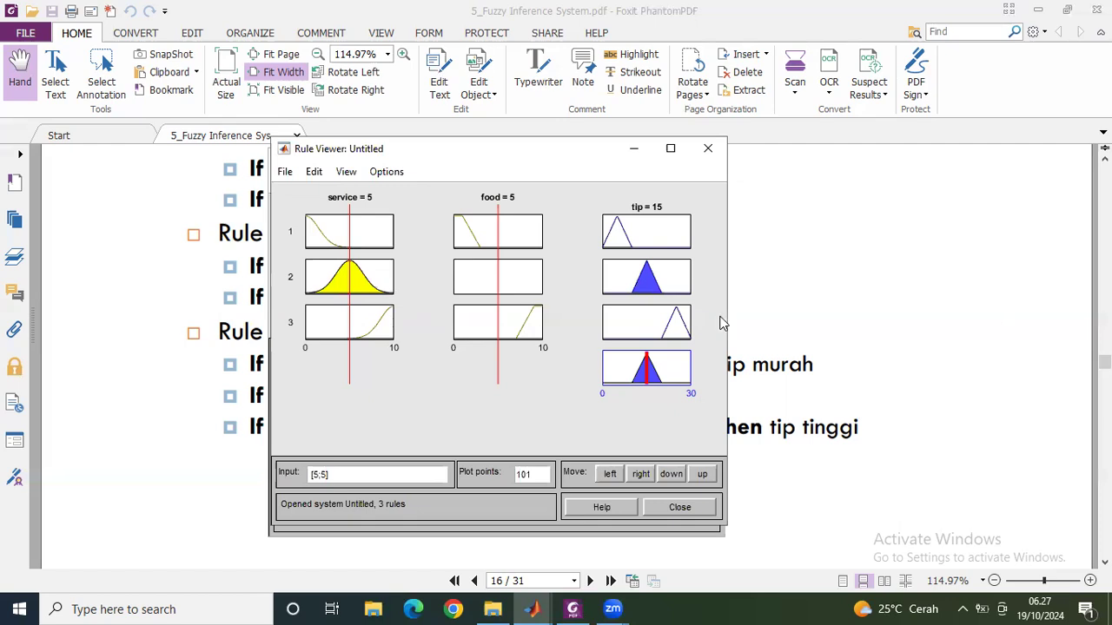
# - Switch to the lecture PDF and bring up the exercise on page 19 asking for the tip at given service and food scores
pyautogui.click(860, 339)
pyautogui.scroll(4, 860, 339)
pyautogui.scroll(-10, 859, 341)
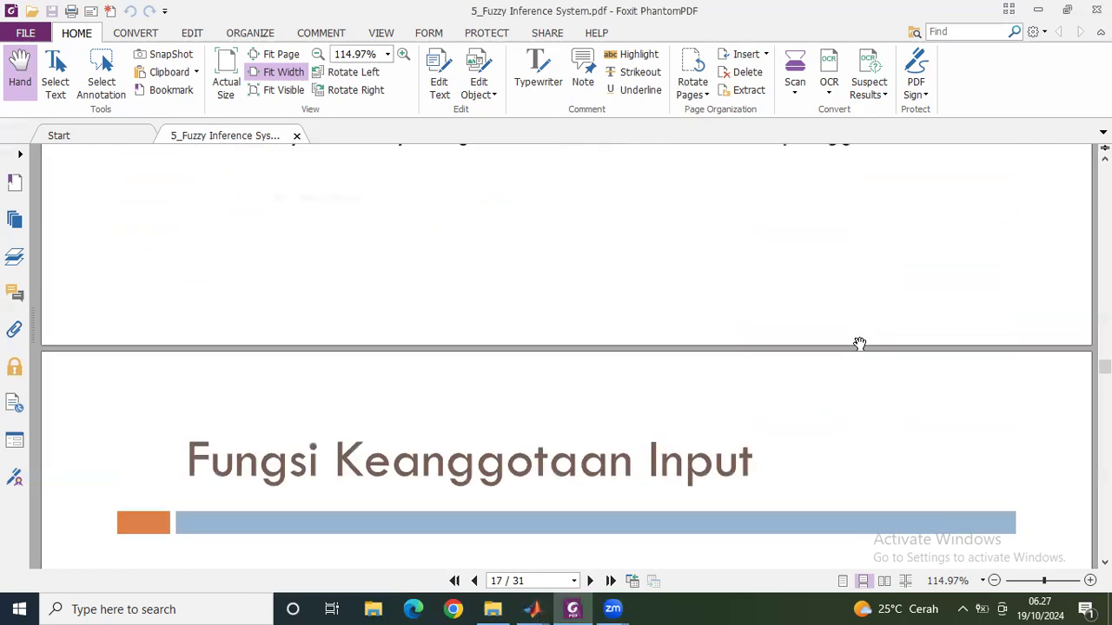
pyautogui.scroll(-6, 859, 346)
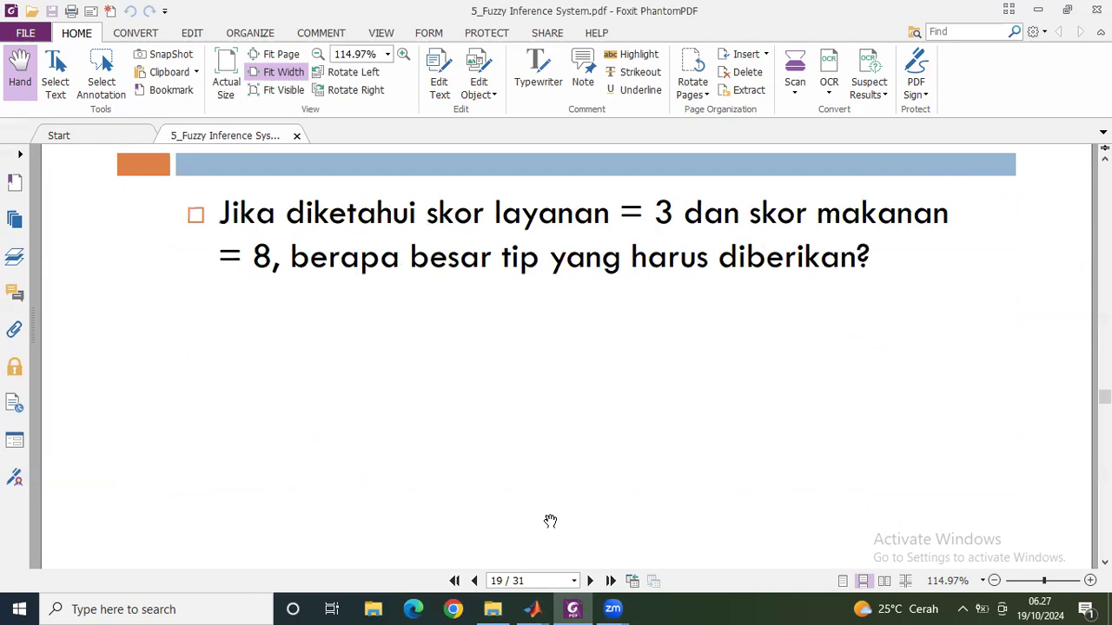
# - Switch back to the Rule Viewer and evaluate the tip for service 3 and food 8
pyautogui.moveTo(547, 608)
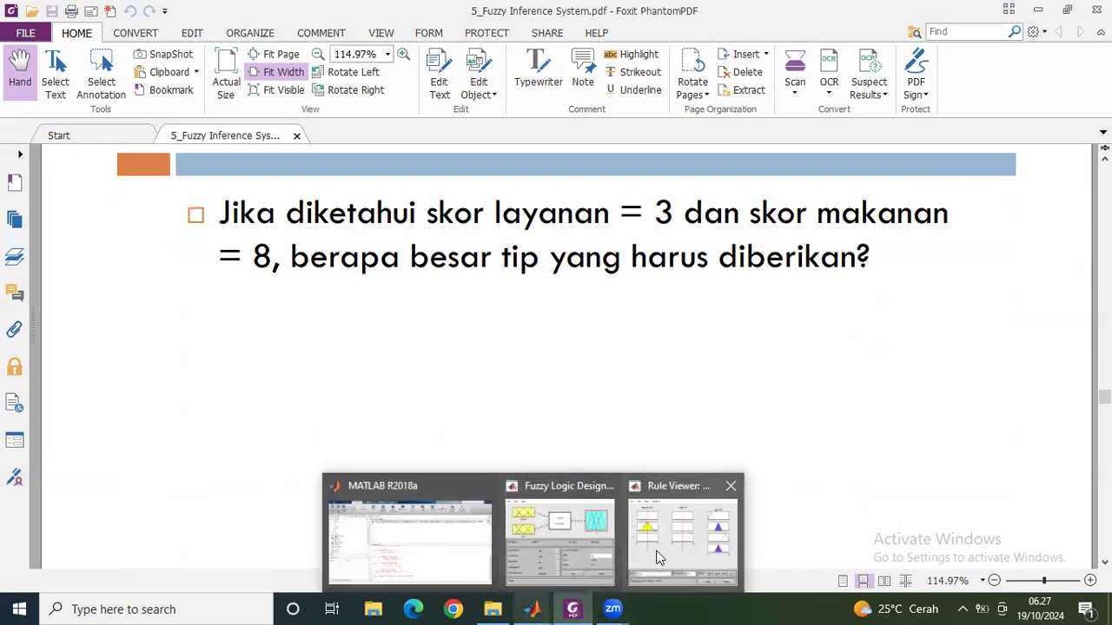
pyautogui.click(682, 530)
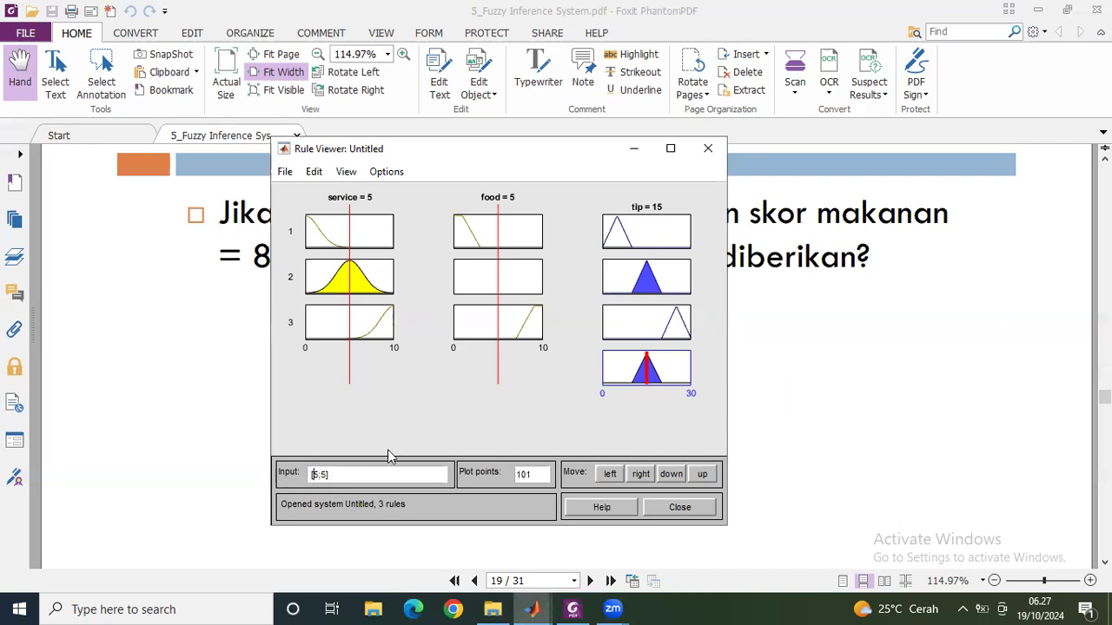
pyautogui.doubleClick(316, 474)
pyautogui.write('3')
pyautogui.doubleClick(323, 474)
pyautogui.write('8')
pyautogui.press('Return')
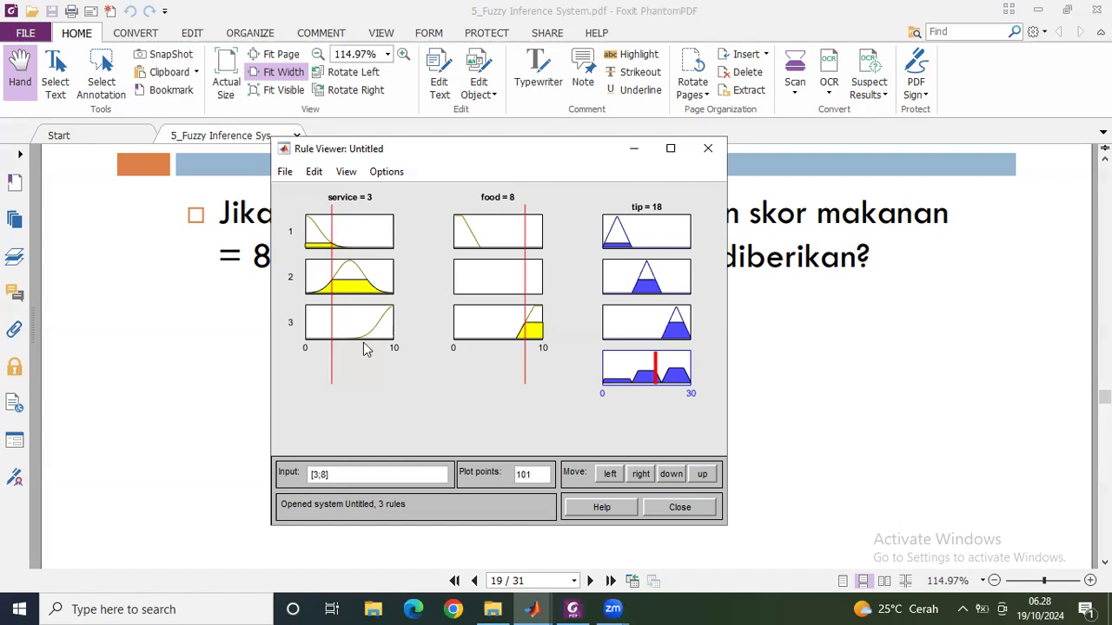
# - Evaluate the tip in the Rule Viewer for service scores of 4 and 7 with food kept at 8
pyautogui.doubleClick(315, 473)
pyautogui.press('Return')
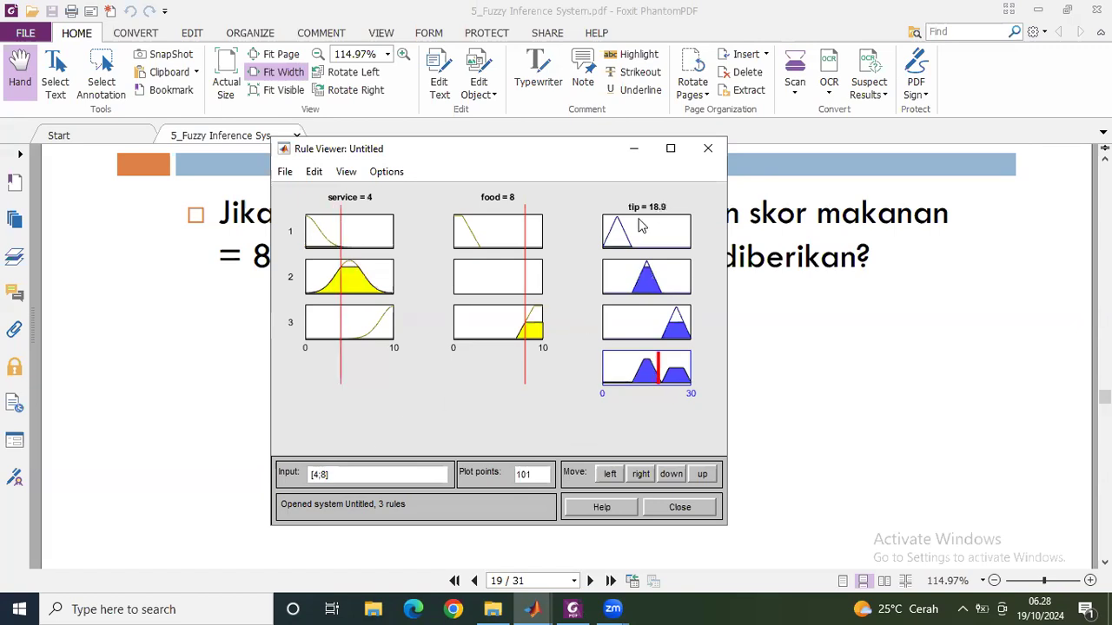
pyautogui.doubleClick(316, 474)
pyautogui.write('7,')
pyautogui.press('Return')
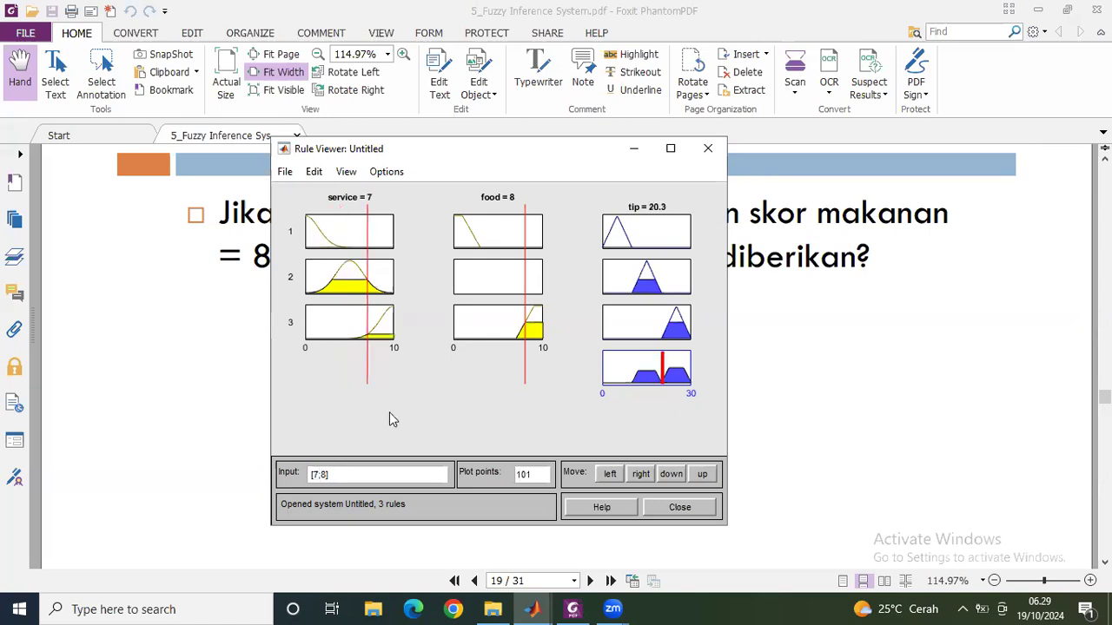
# - Evaluate the tip in the Rule Viewer for food scores of 3 and 2 with service kept at 7
pyautogui.doubleClick(321, 474)
pyautogui.write('3')
pyautogui.press('Return')
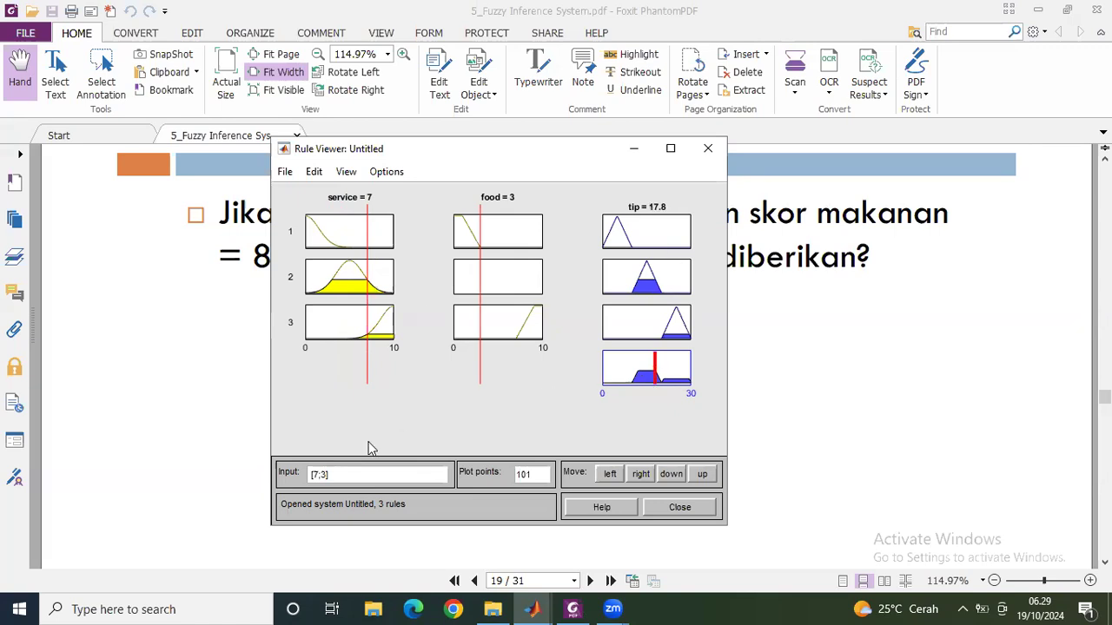
pyautogui.doubleClick(321, 473)
pyautogui.press('Return')
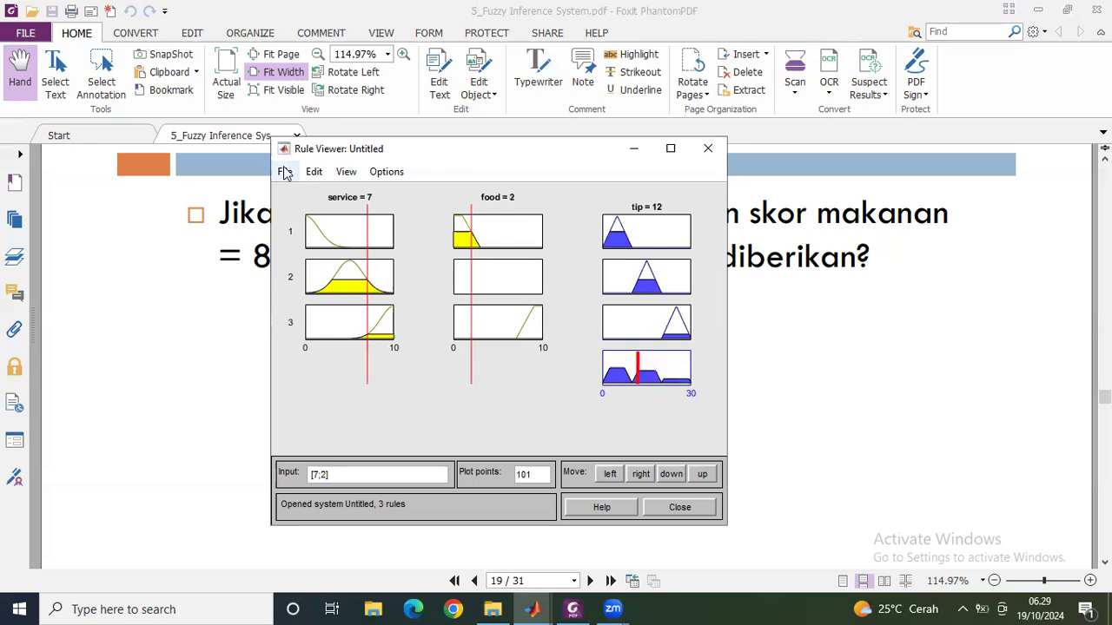
# - Open the Surface Viewer to examine the tip surface over service and food, and close it
pyautogui.click(344, 174)
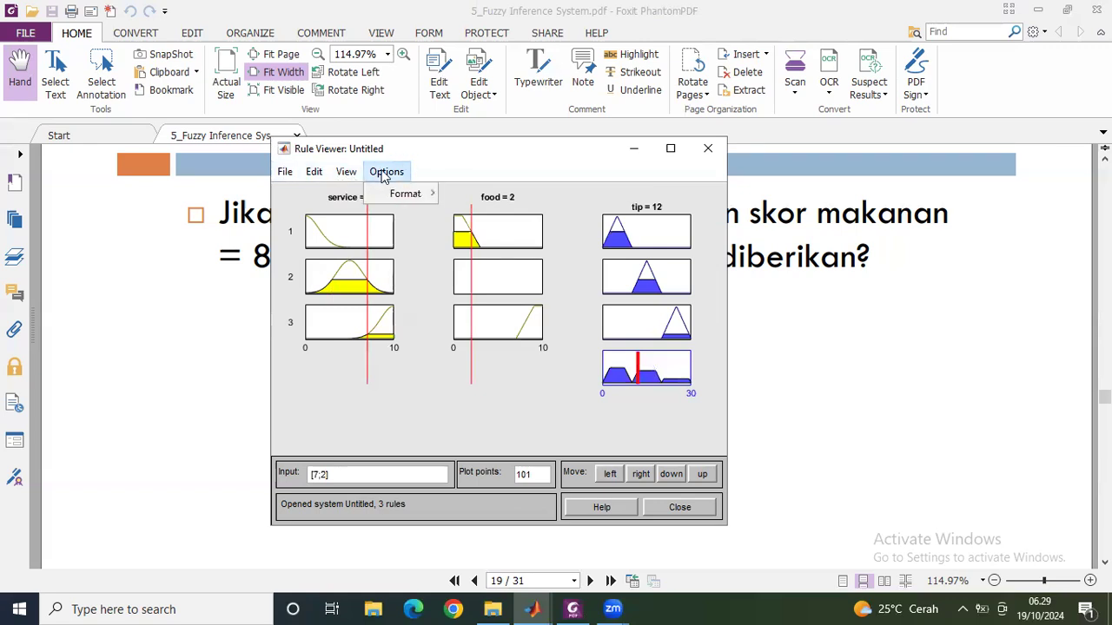
pyautogui.click(353, 194)
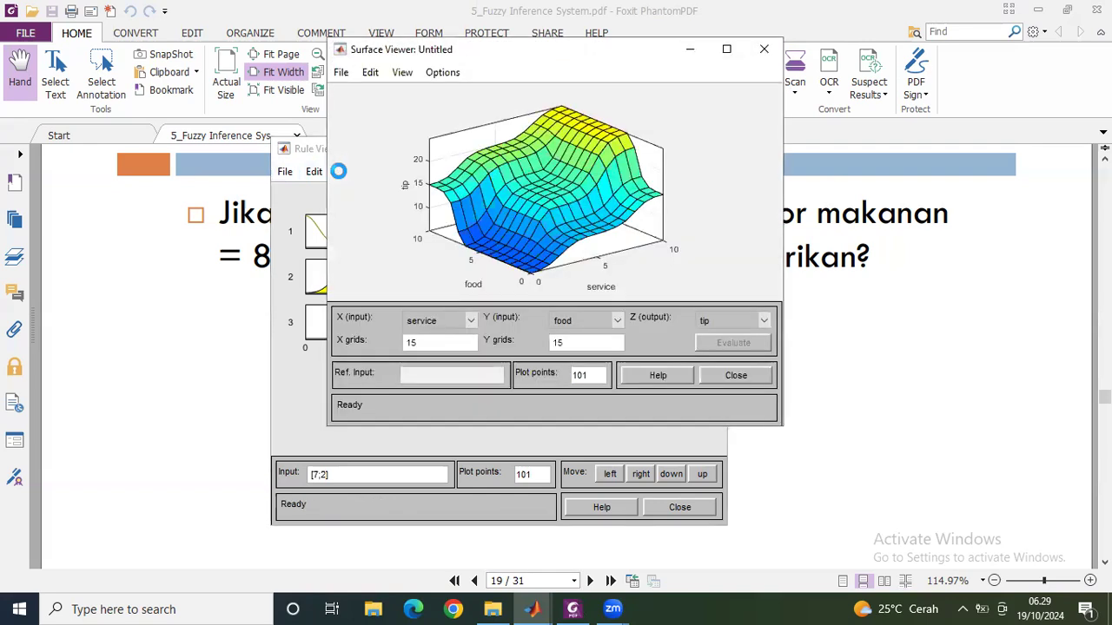
pyautogui.moveTo(605, 57); pyautogui.dragTo(620, 151)
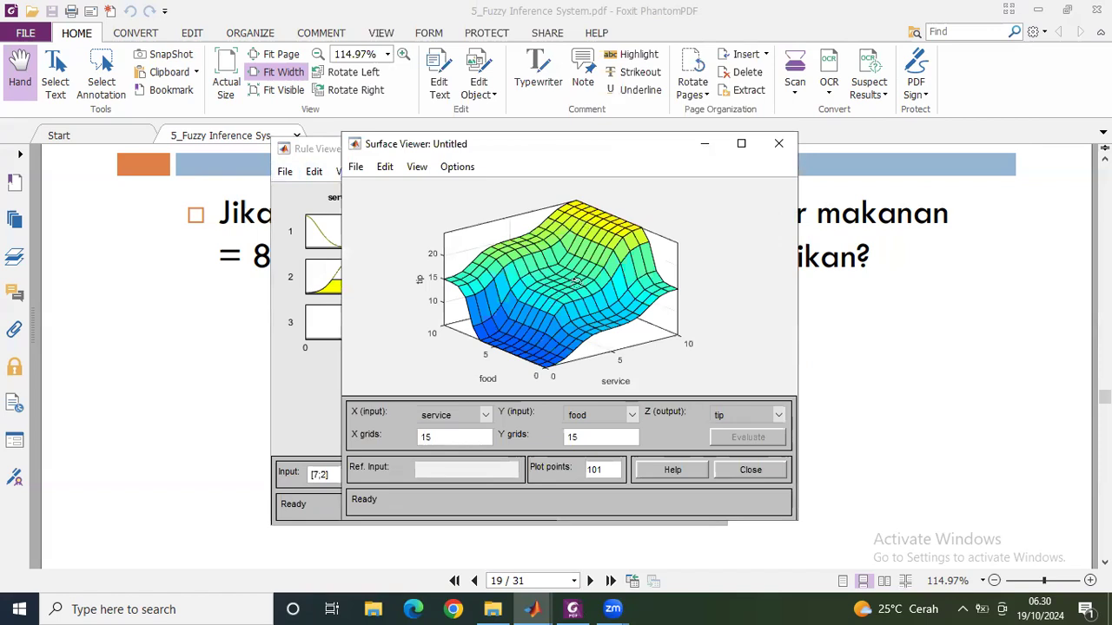
pyautogui.click(777, 146)
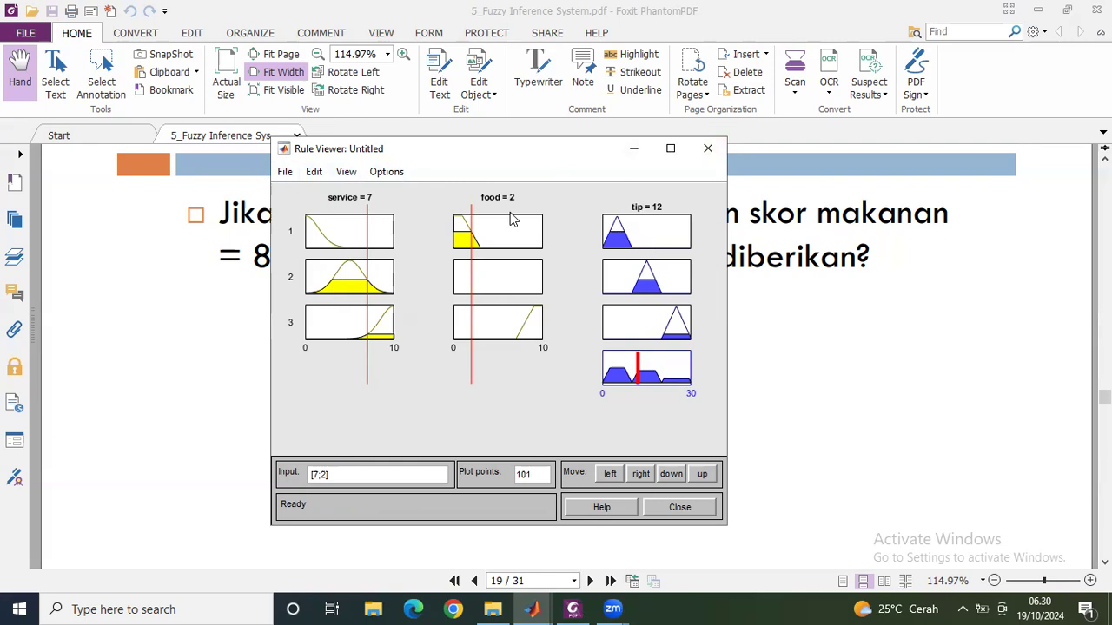
# - Close the Rule Viewer and bring the Fuzzy Logic Designer window back up
pyautogui.click(290, 172)
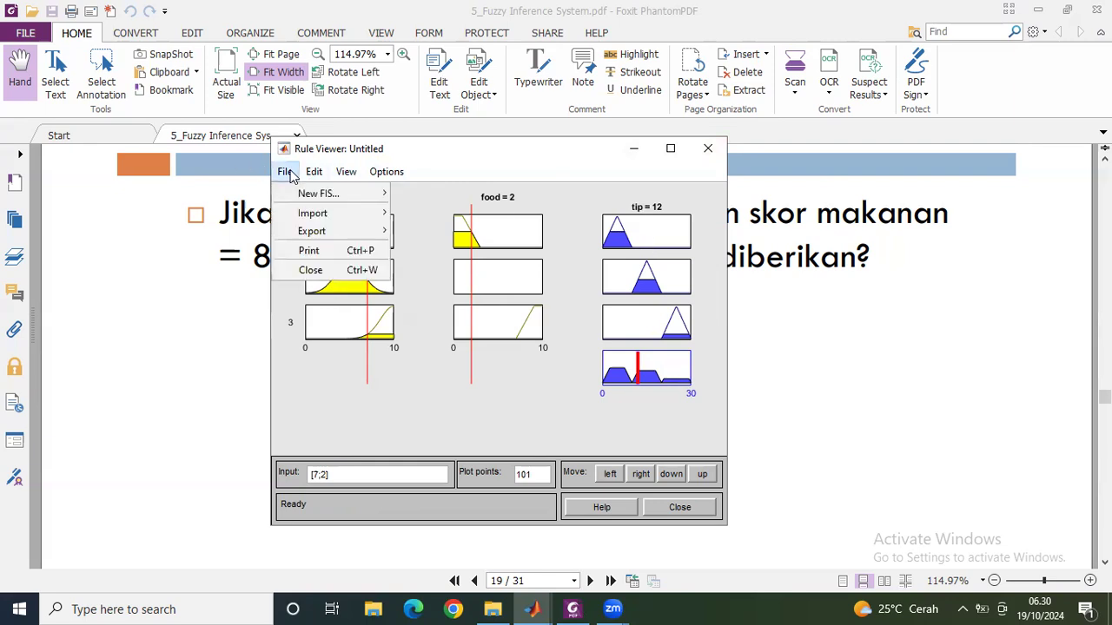
pyautogui.moveTo(314, 172)
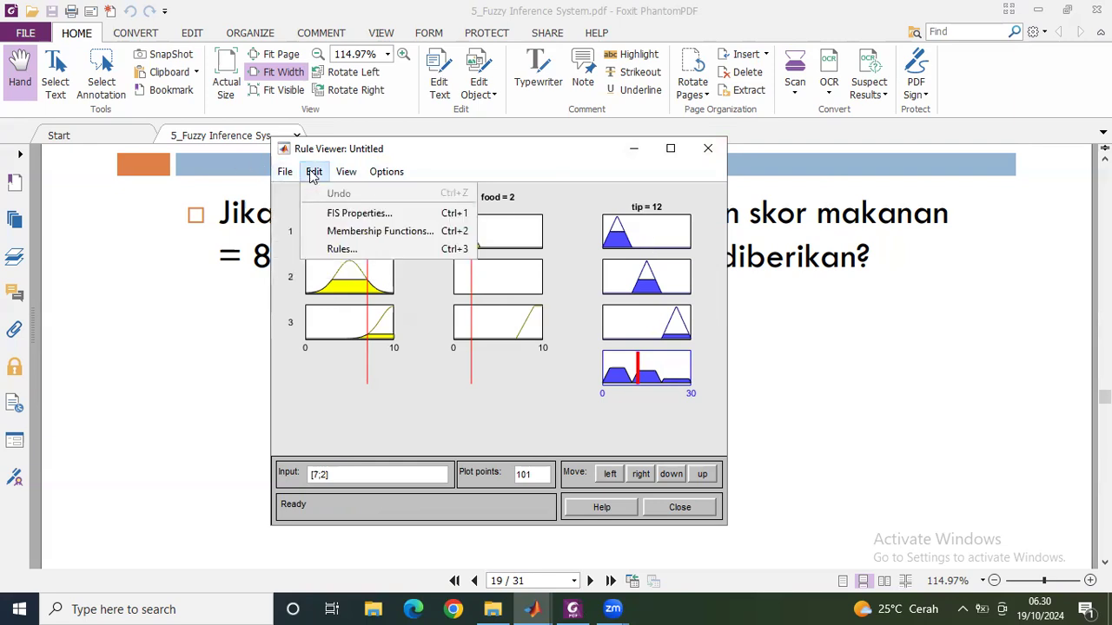
pyautogui.click(680, 509)
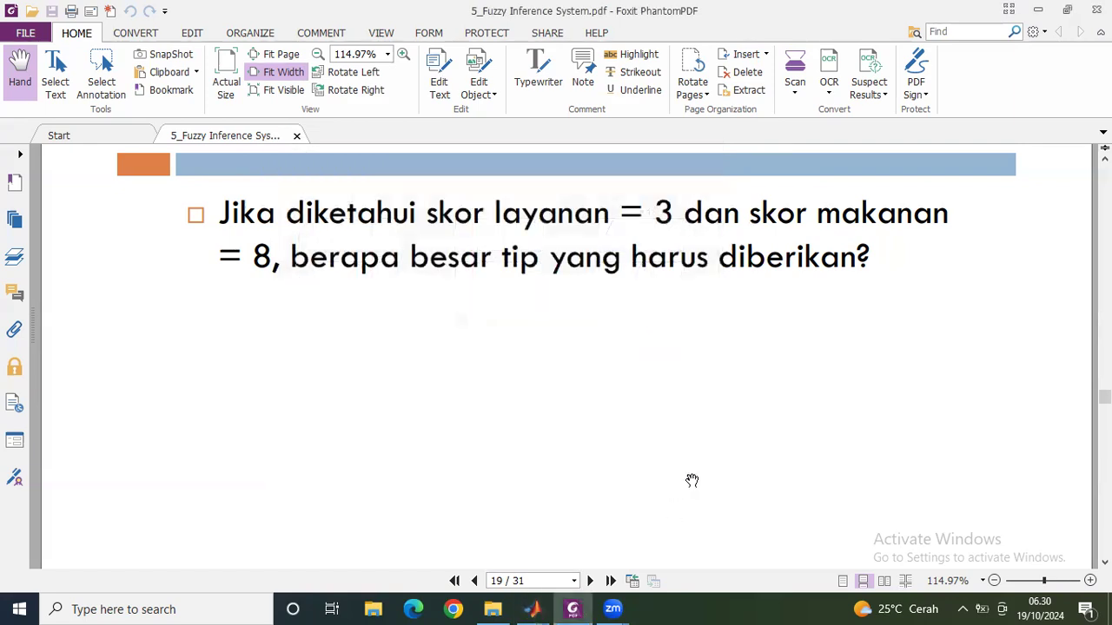
pyautogui.moveTo(536, 608)
pyautogui.click(599, 561)
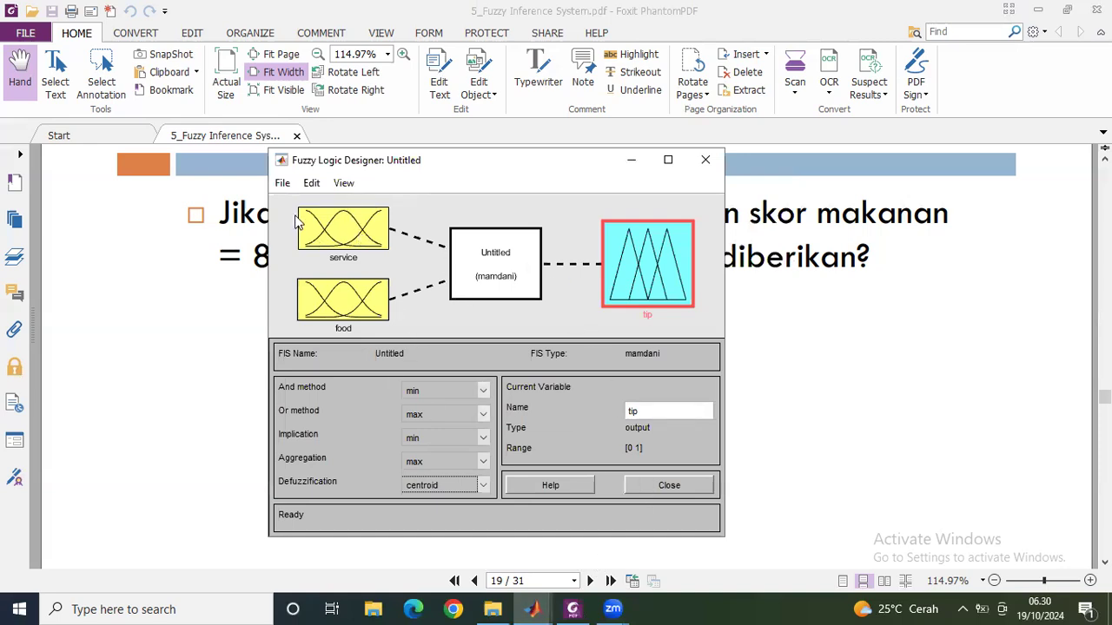
# - Close the Fuzzy Logic Designer and choose to save the changes to the Untitled system
pyautogui.click(283, 184)
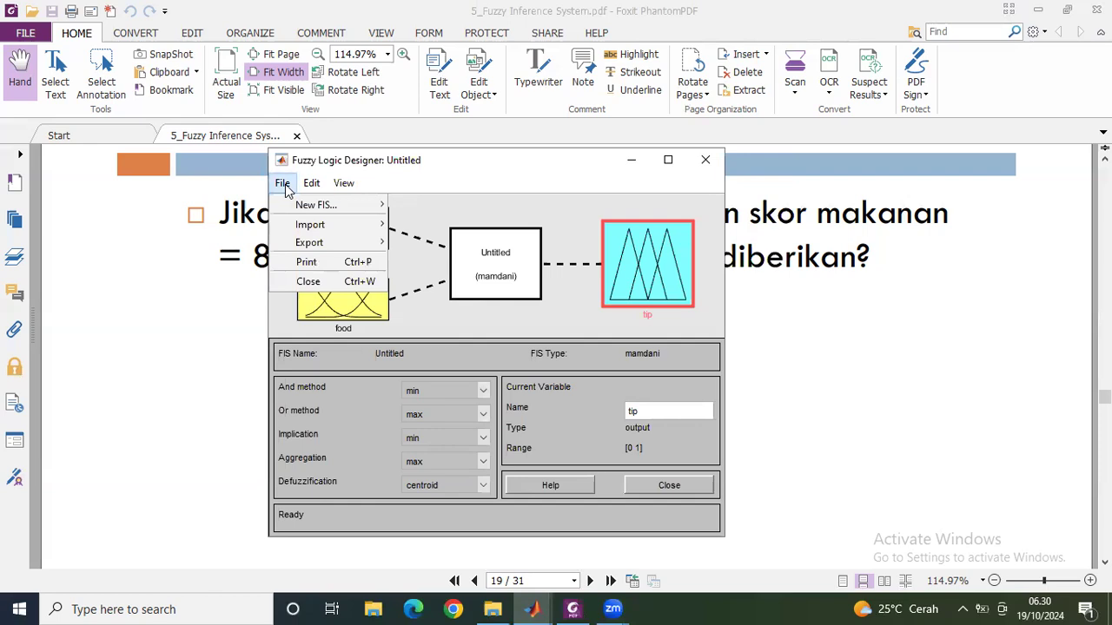
pyautogui.click(359, 284)
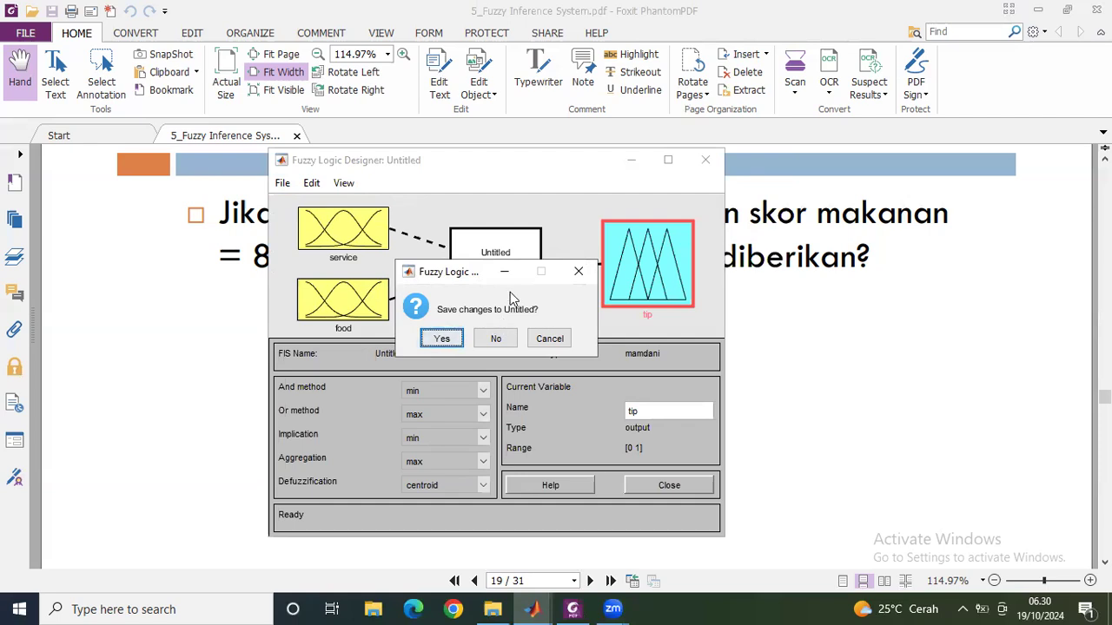
pyautogui.moveTo(466, 283); pyautogui.dragTo(486, 306)
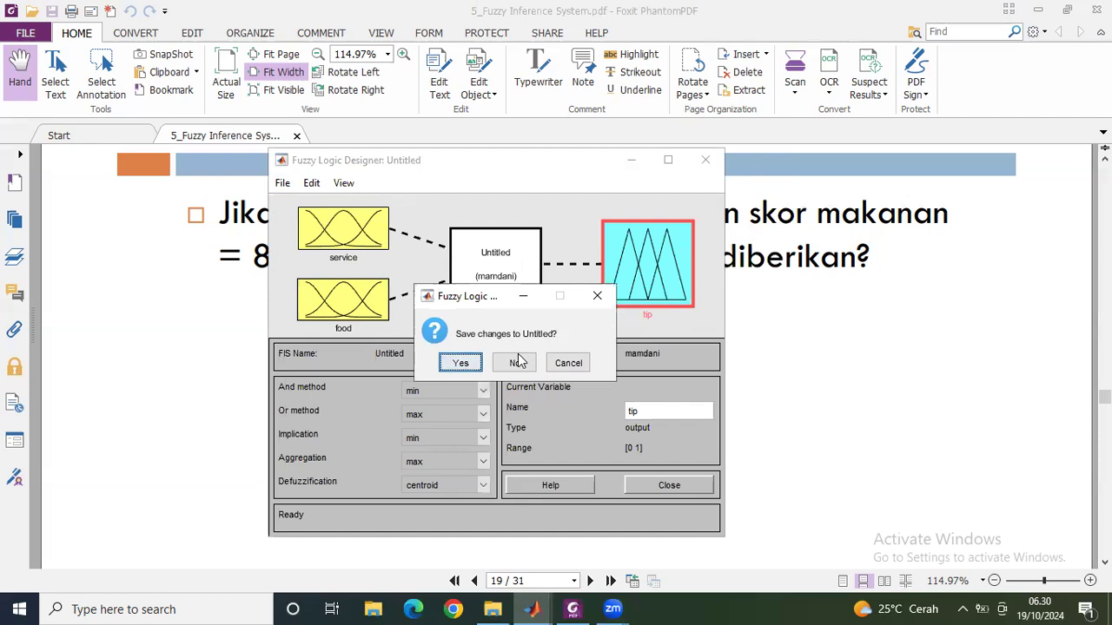
pyautogui.click(466, 365)
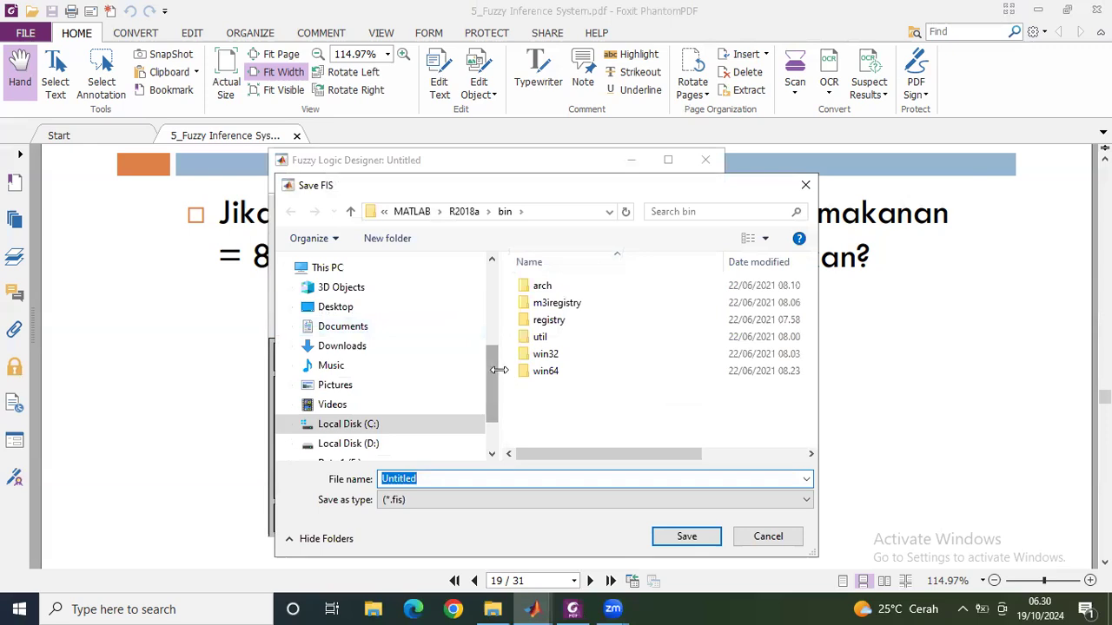
# - Set the save location to the Kecerdasan Buatan Teknik Elektro folder inside 2022_My Course on drive F:
pyautogui.scroll(-1, 489, 379)
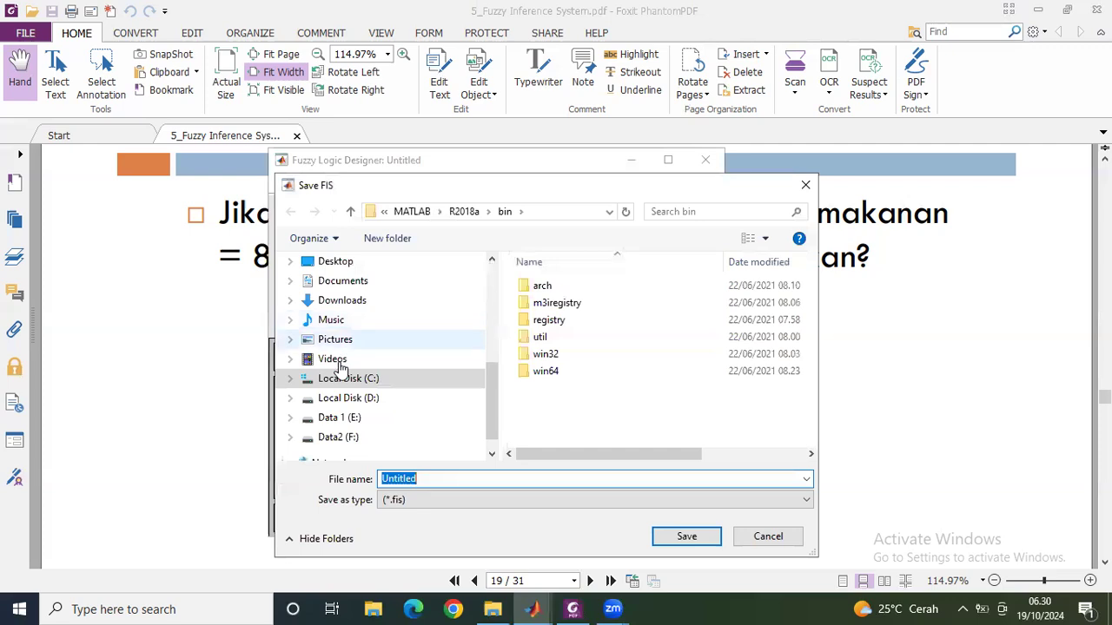
pyautogui.click(348, 420)
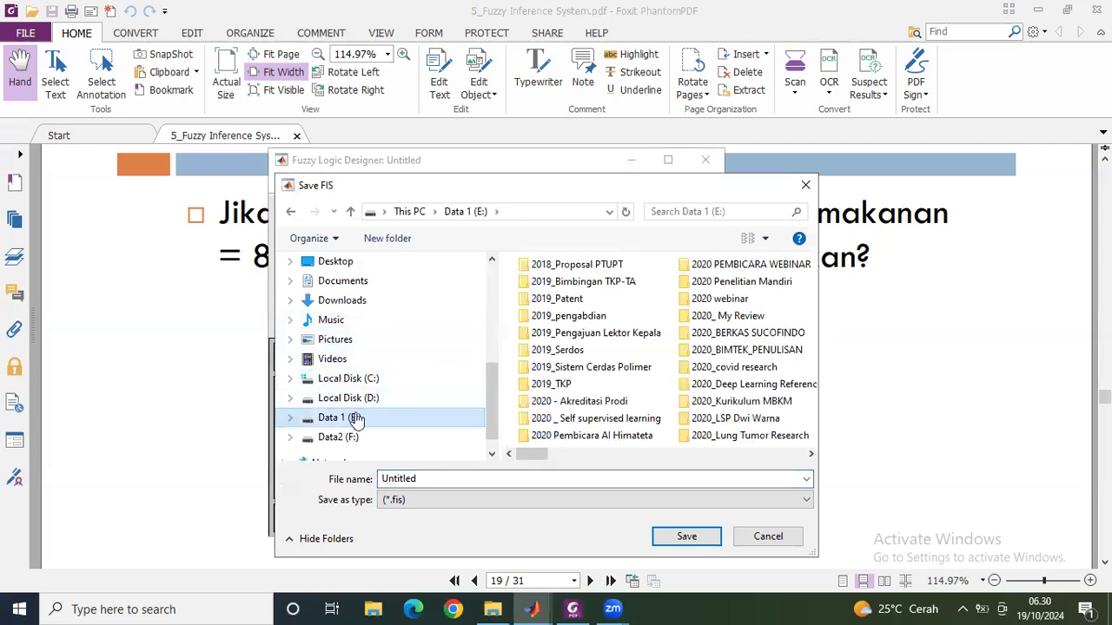
pyautogui.click(334, 438)
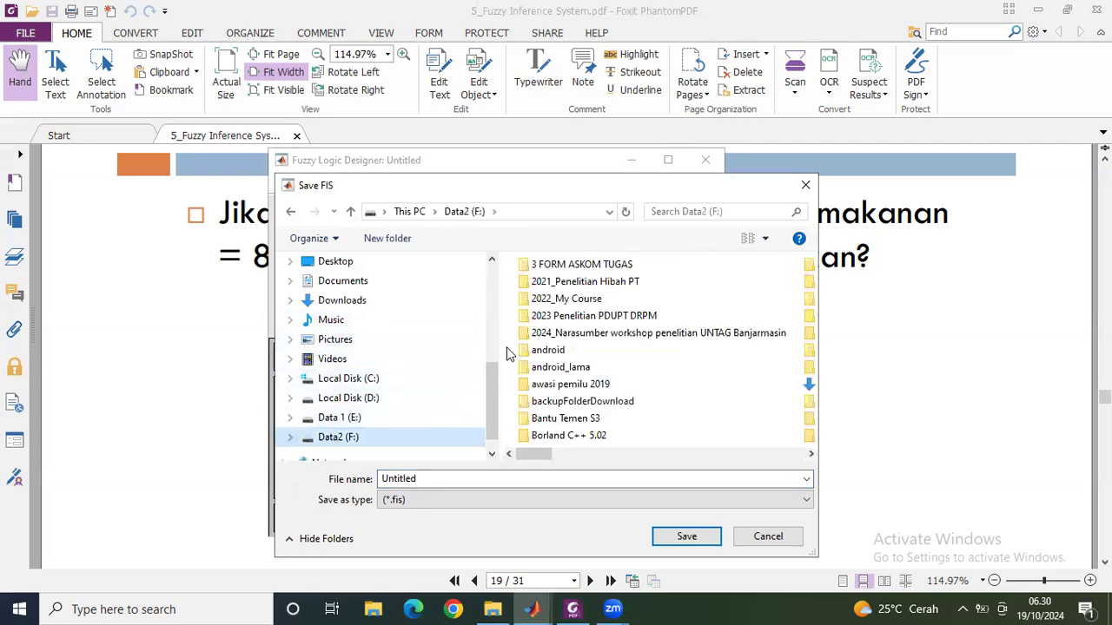
pyautogui.doubleClick(565, 297)
pyautogui.scroll(-2, 591, 391)
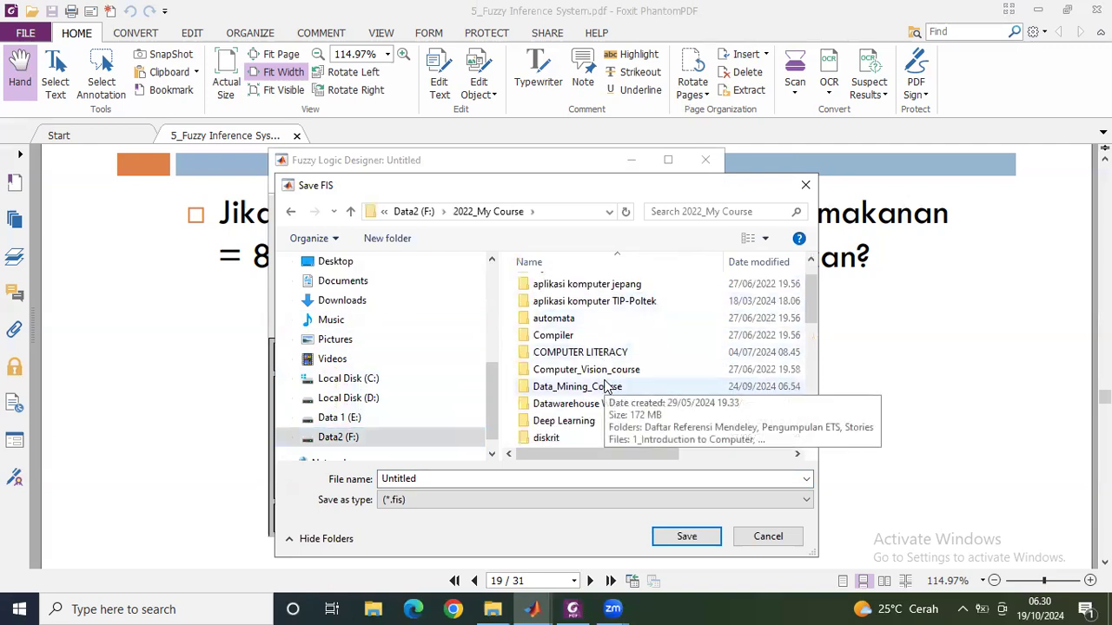
pyautogui.scroll(-1, 589, 391)
pyautogui.scroll(2, 589, 391)
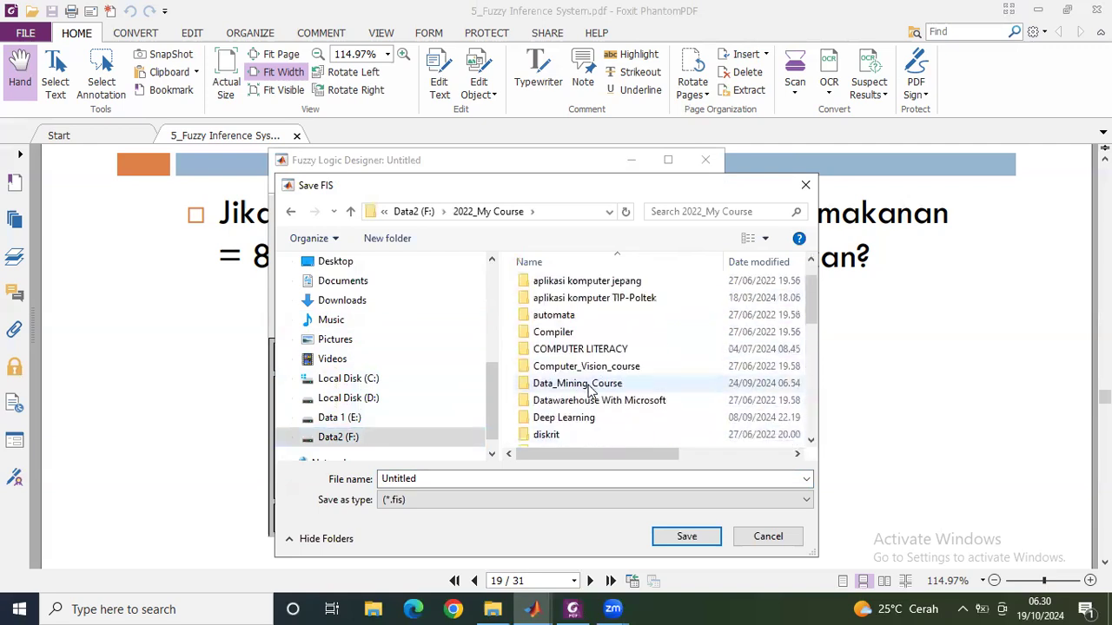
pyautogui.scroll(-3, 590, 386)
pyautogui.doubleClick(594, 387)
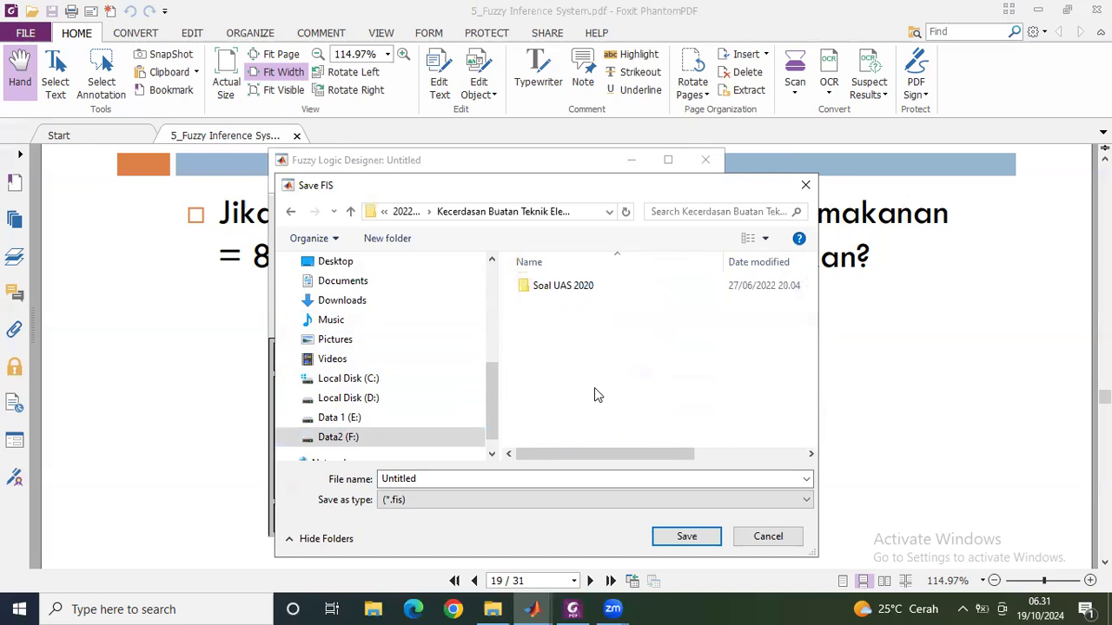
# - Save the fuzzy inference system under the file name tipper_mamdani
pyautogui.doubleClick(424, 477)
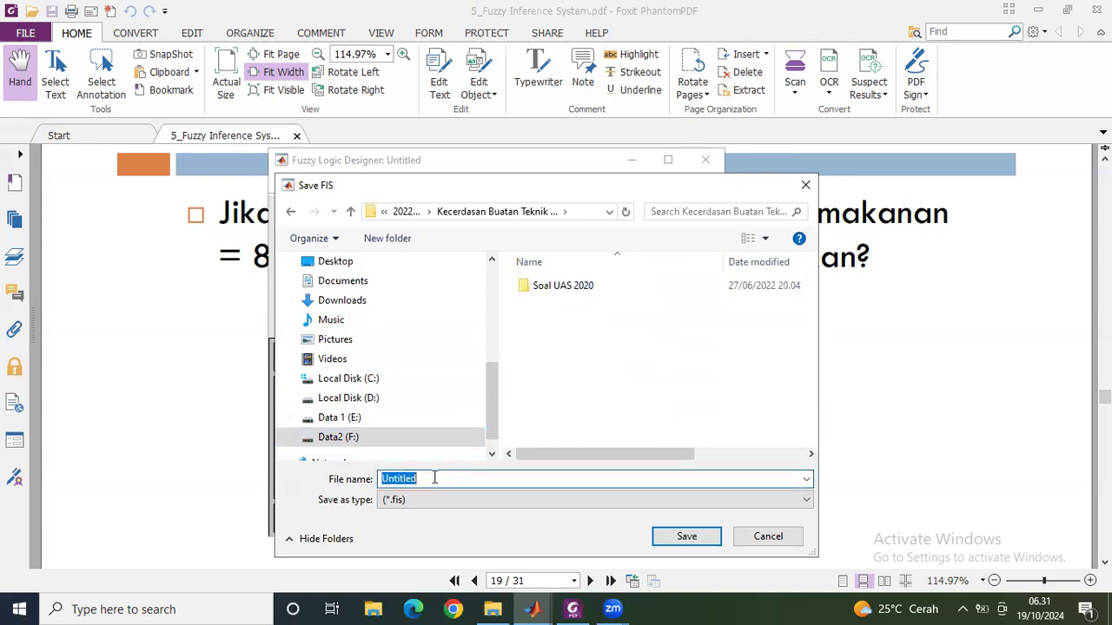
pyautogui.write('tipper')
pyautogui.write('_mamdani')
pyautogui.press('Return')
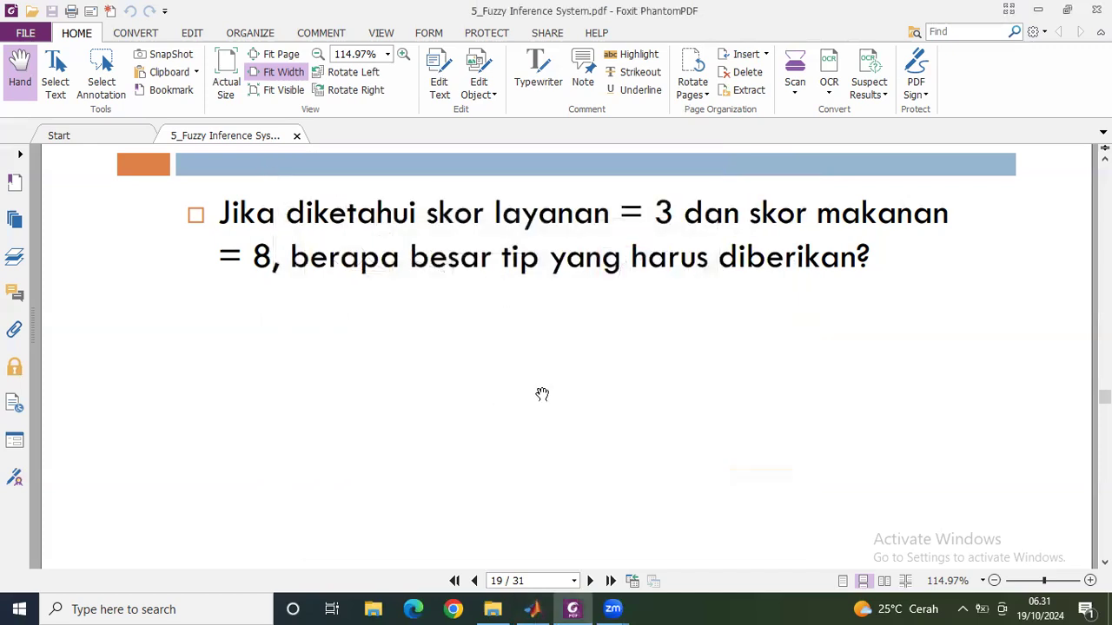
# - Switch to the main MATLAB window and set the current folder to F:\2022_My Course\Kecerdasan Buatan Teknik Elektro
pyautogui.click(533, 608)
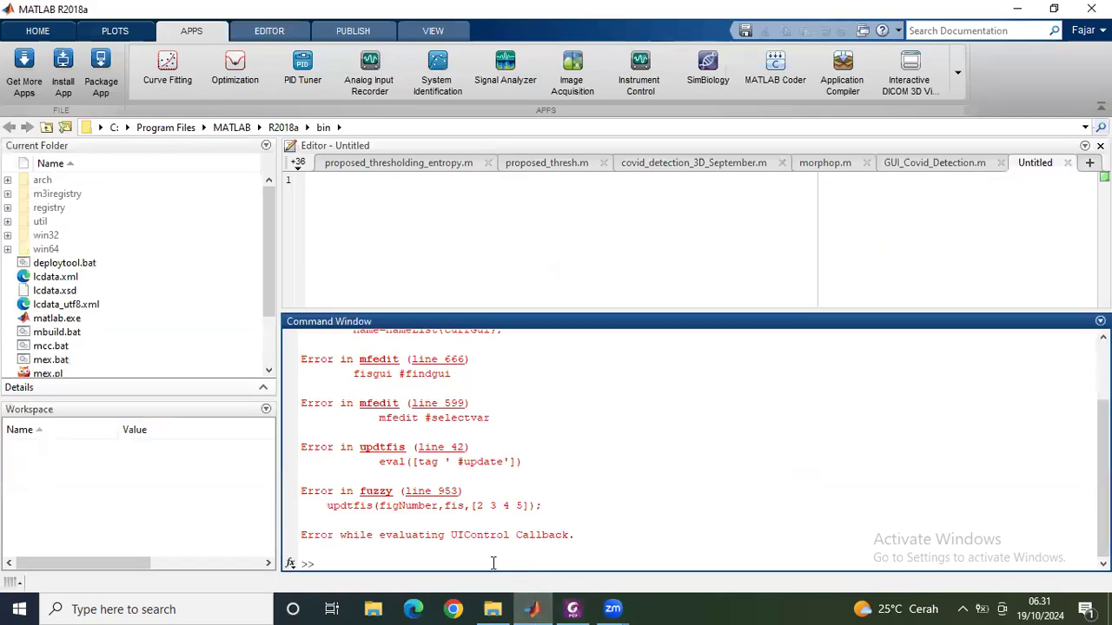
pyautogui.scroll(2, 511, 547)
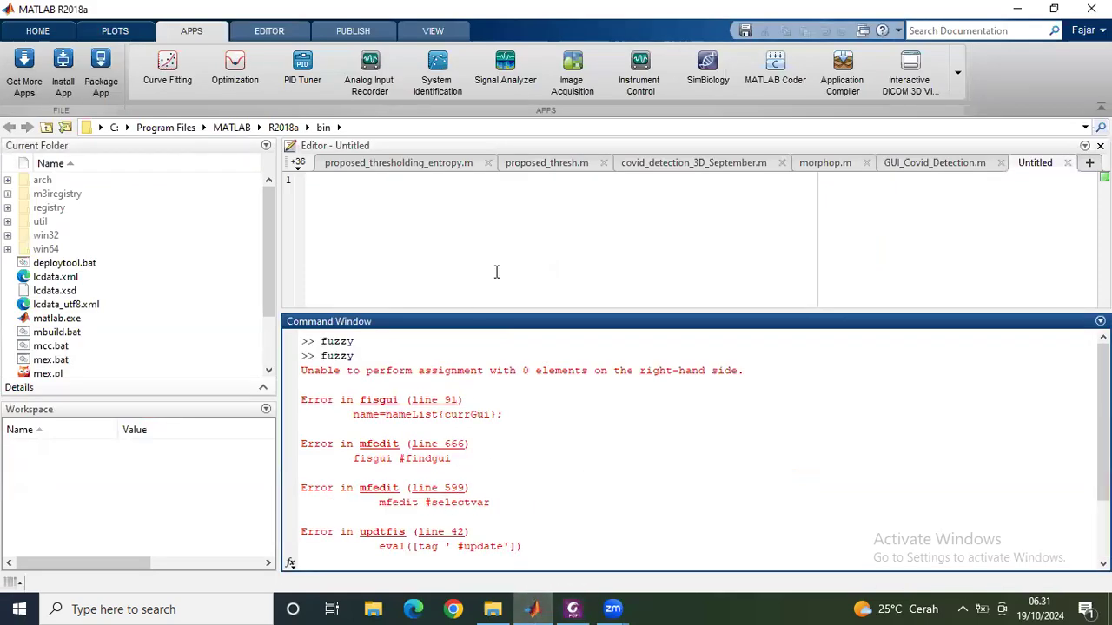
pyautogui.click(542, 394)
pyautogui.click(99, 129)
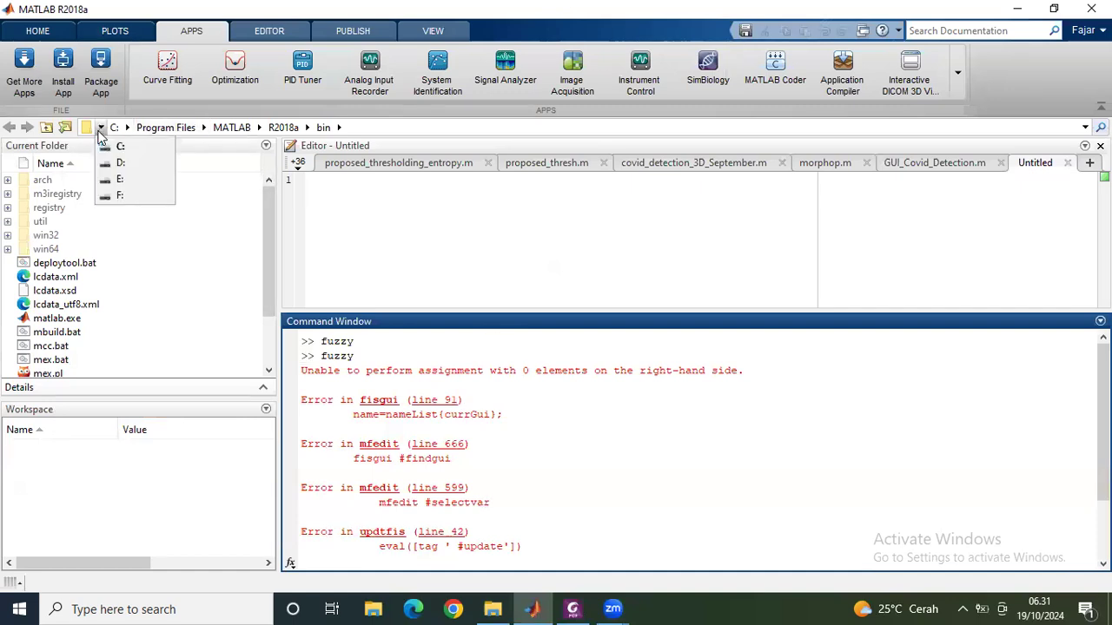
pyautogui.click(120, 178)
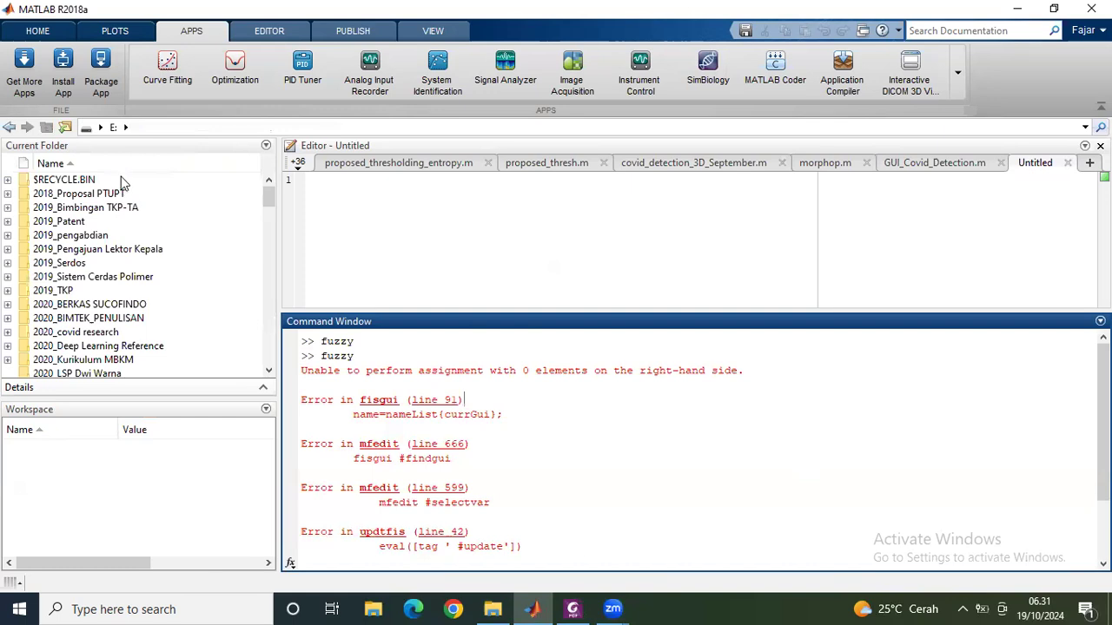
pyautogui.click(102, 128)
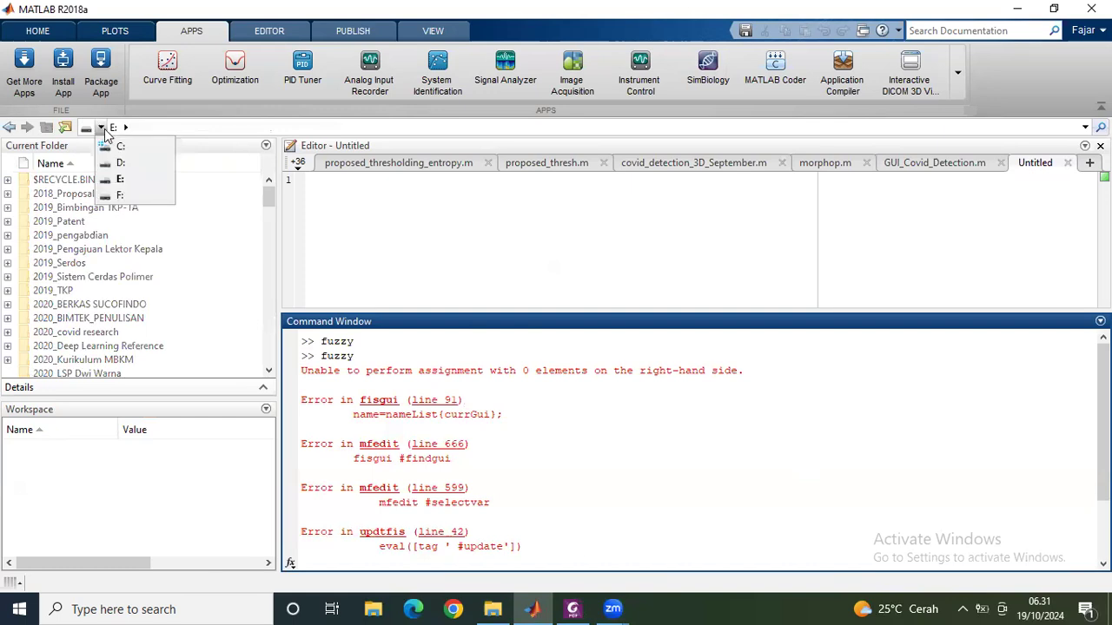
pyautogui.click(120, 194)
pyautogui.doubleClick(69, 223)
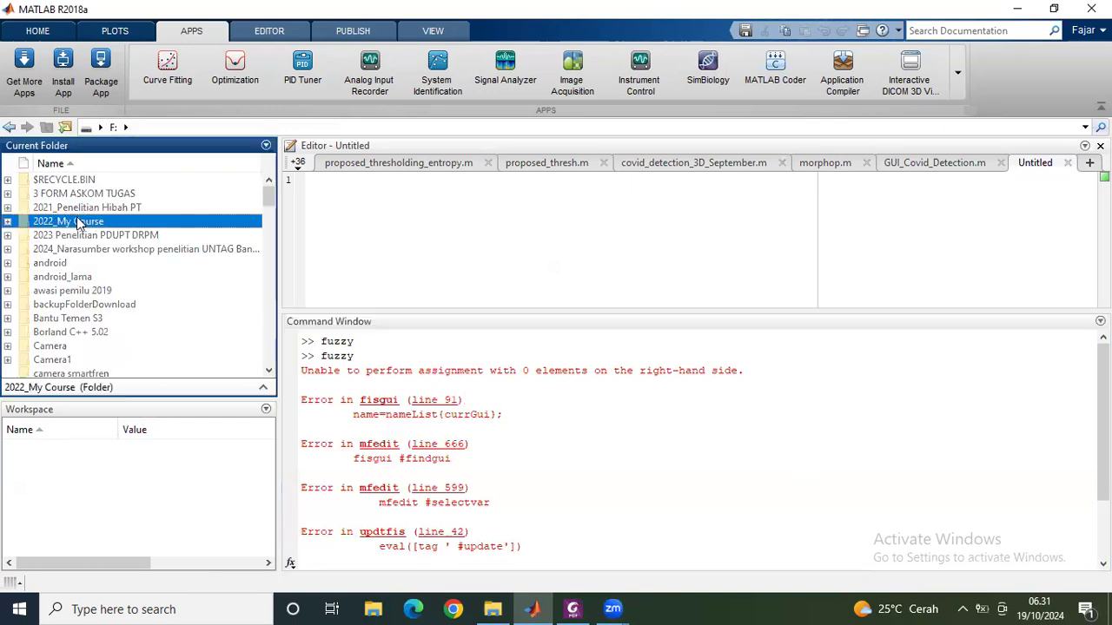
pyautogui.scroll(-2, 70, 290)
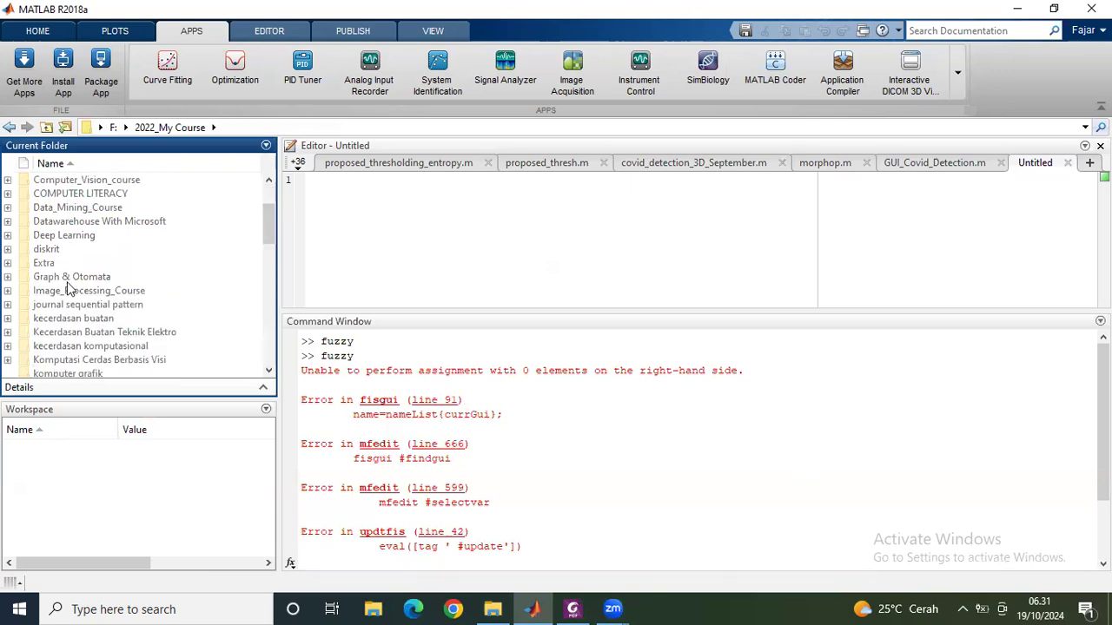
pyautogui.scroll(-1, 69, 291)
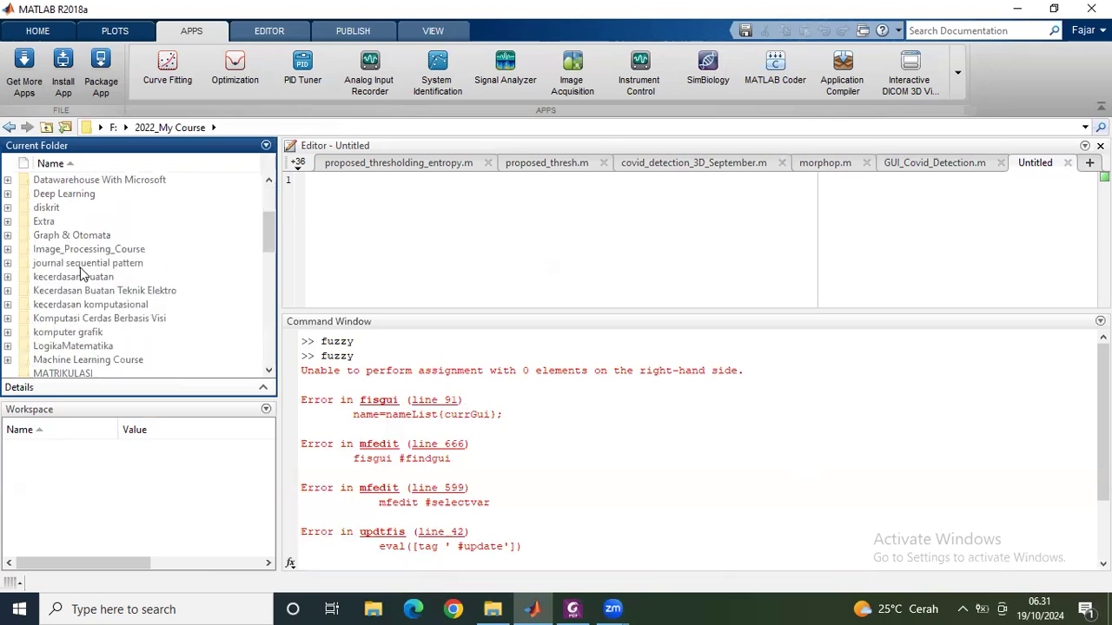
pyautogui.doubleClick(108, 291)
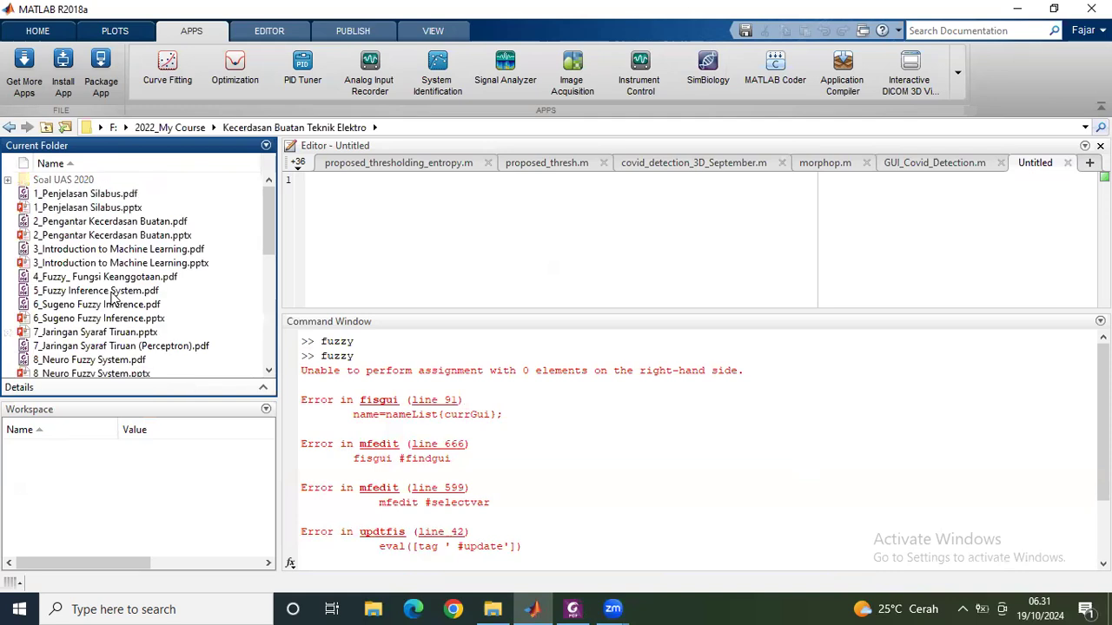
# - Open tipper_mamdani.fis from the current folder in the editor and read through it down to the rules section
pyautogui.scroll(-8, 112, 297)
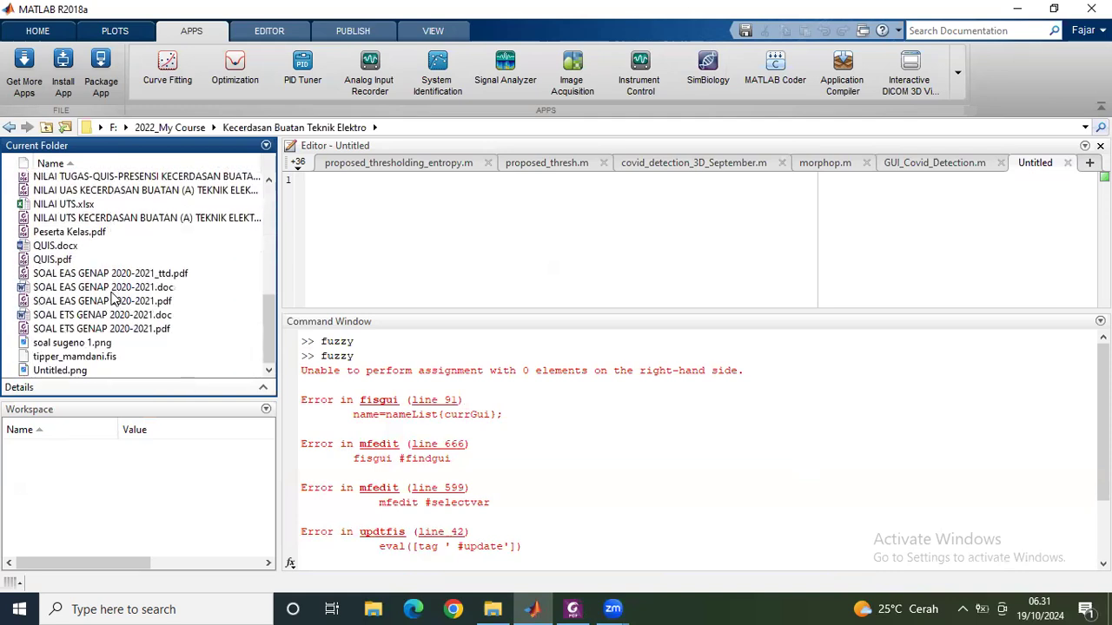
pyautogui.click(82, 358)
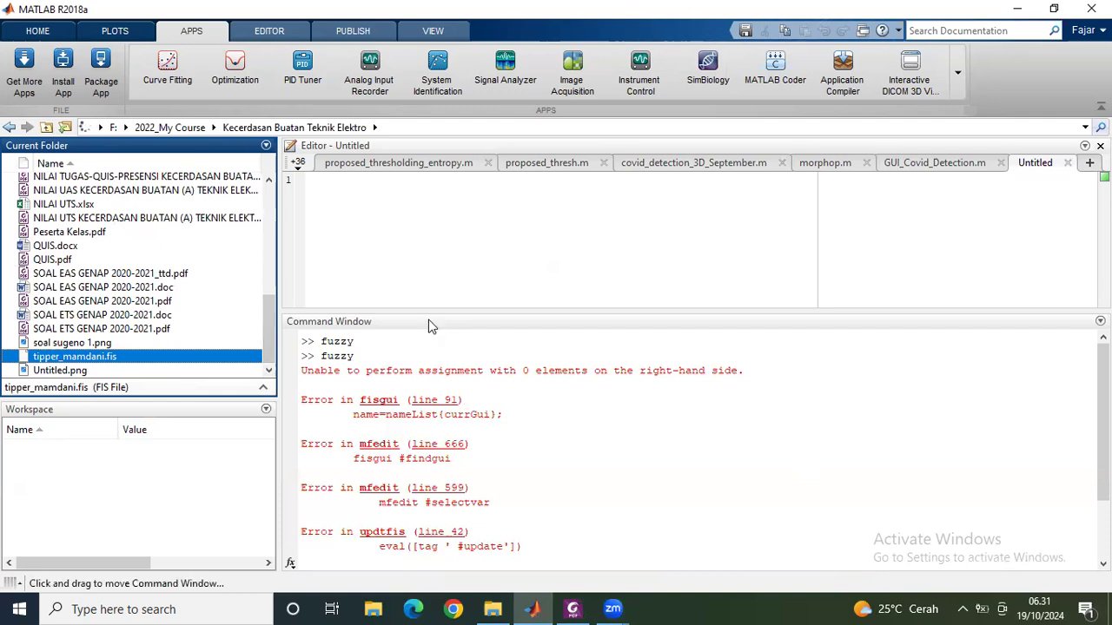
pyautogui.press('Return')
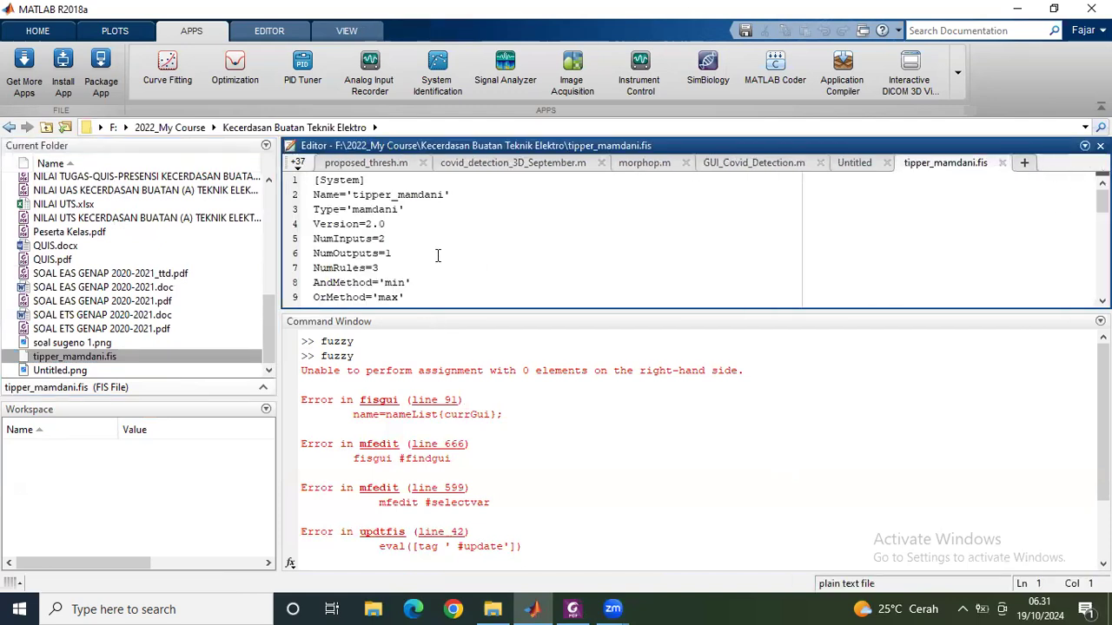
pyautogui.scroll(-10, 479, 263)
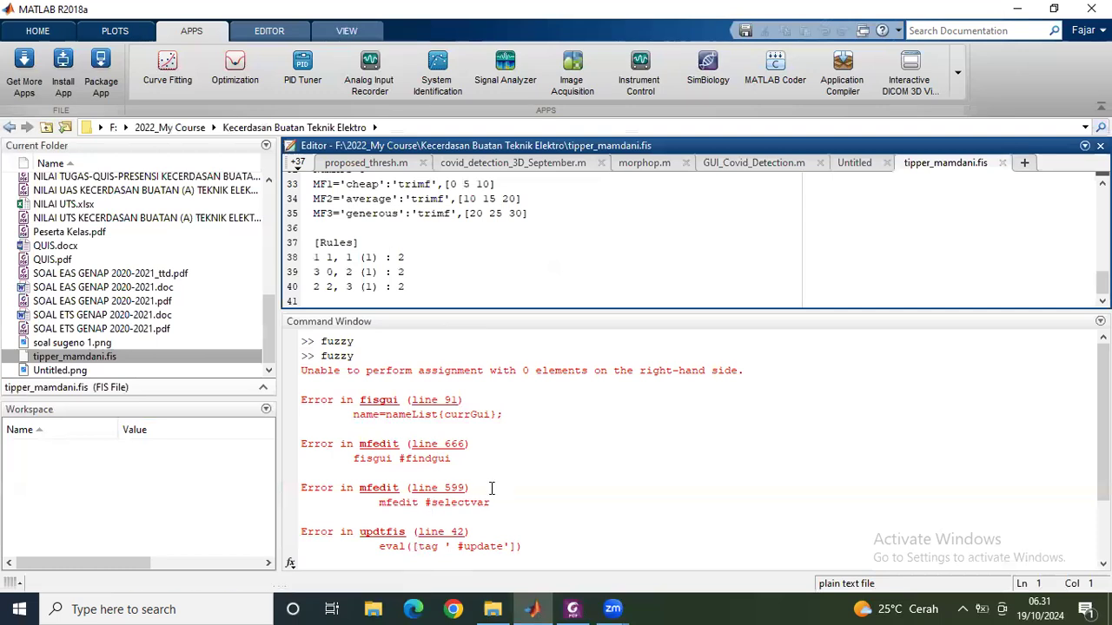
# - Launch a new Fuzzy Logic Designer by running the fuzzy command
pyautogui.click(373, 556)
pyautogui.scroll(-2, 366, 539)
pyautogui.click(347, 563)
pyautogui.write('fuzzy')
pyautogui.press('Return')
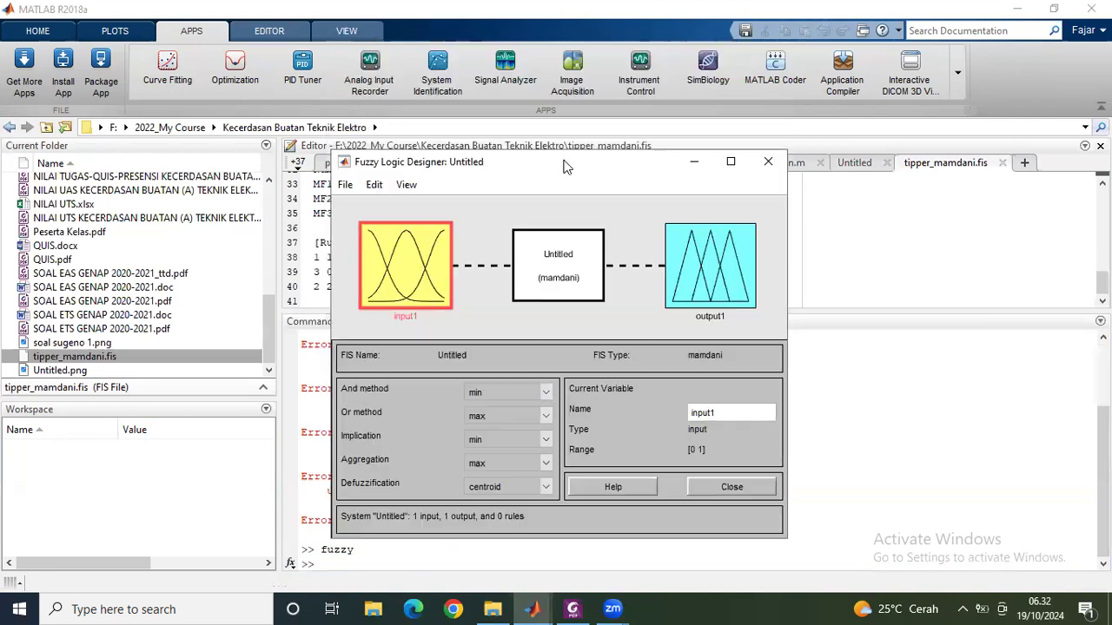
# - Import the saved tipper_mamdani.fis file into the Fuzzy Logic Designer
pyautogui.click(346, 187)
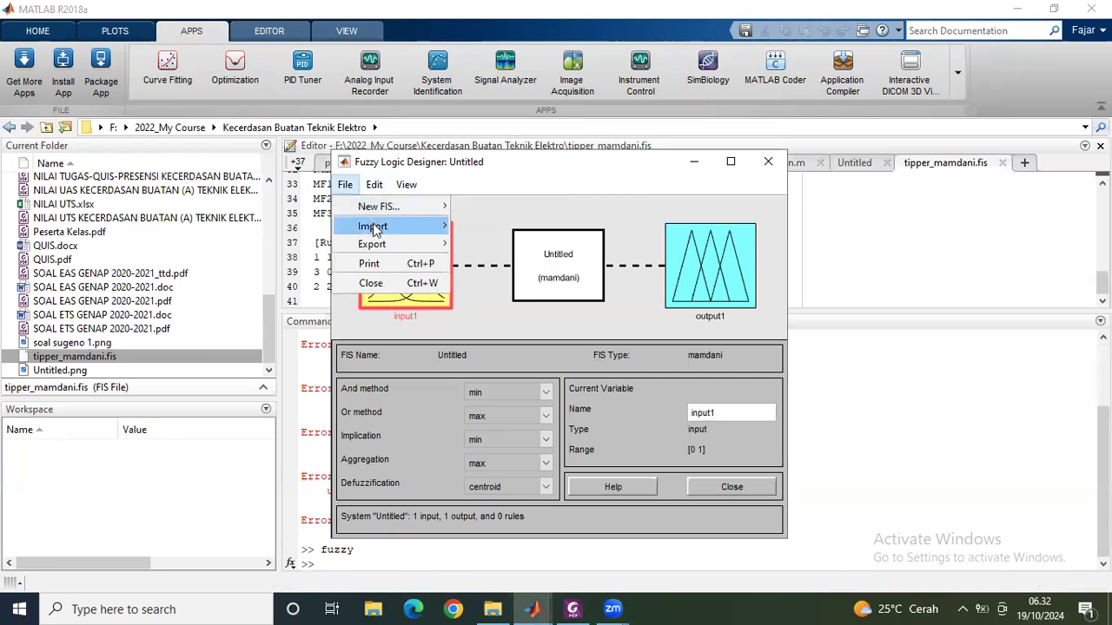
pyautogui.moveTo(383, 233)
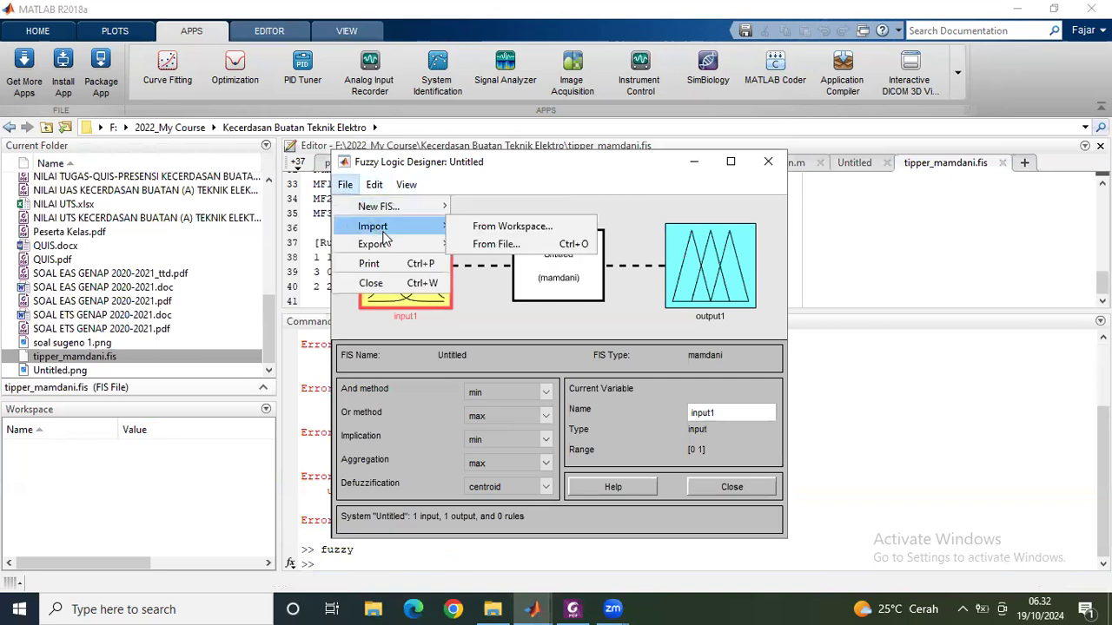
pyautogui.click(493, 244)
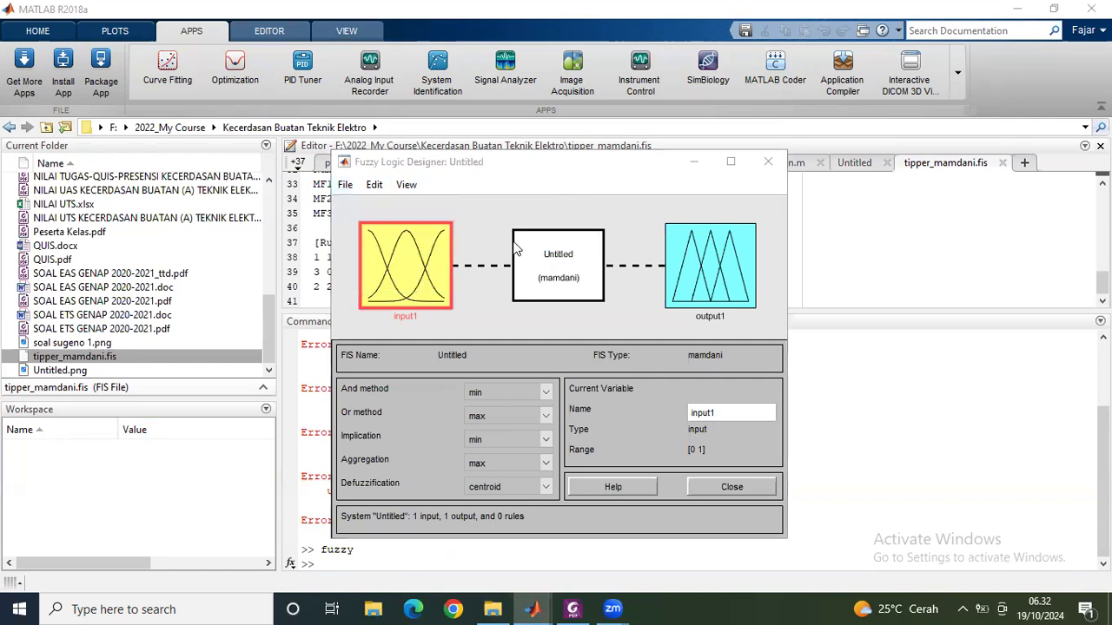
pyautogui.click(574, 305)
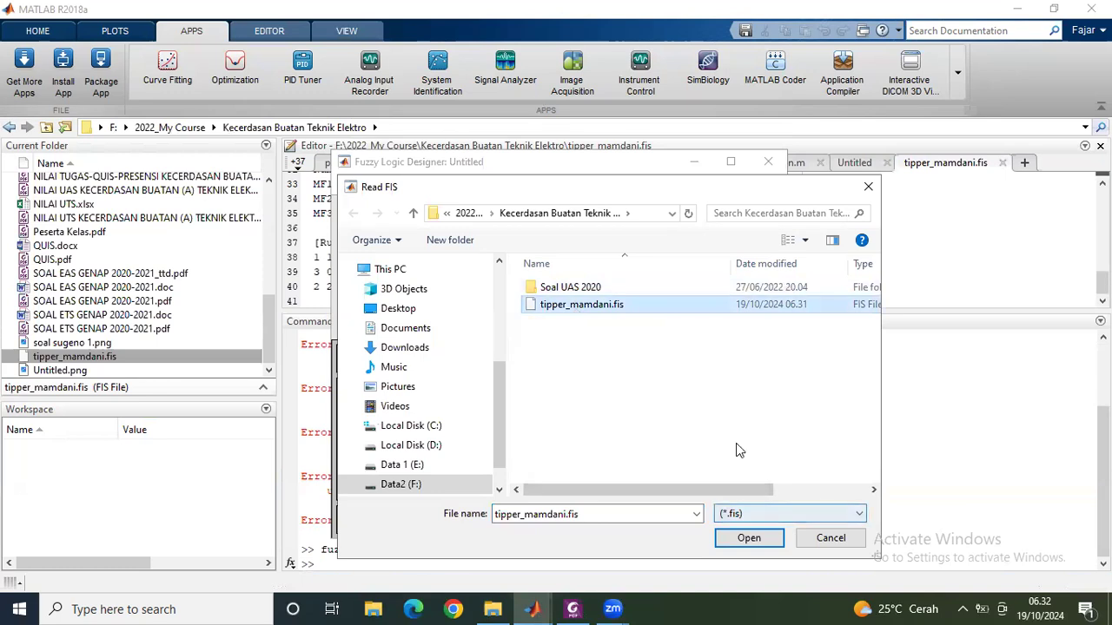
pyautogui.click(763, 538)
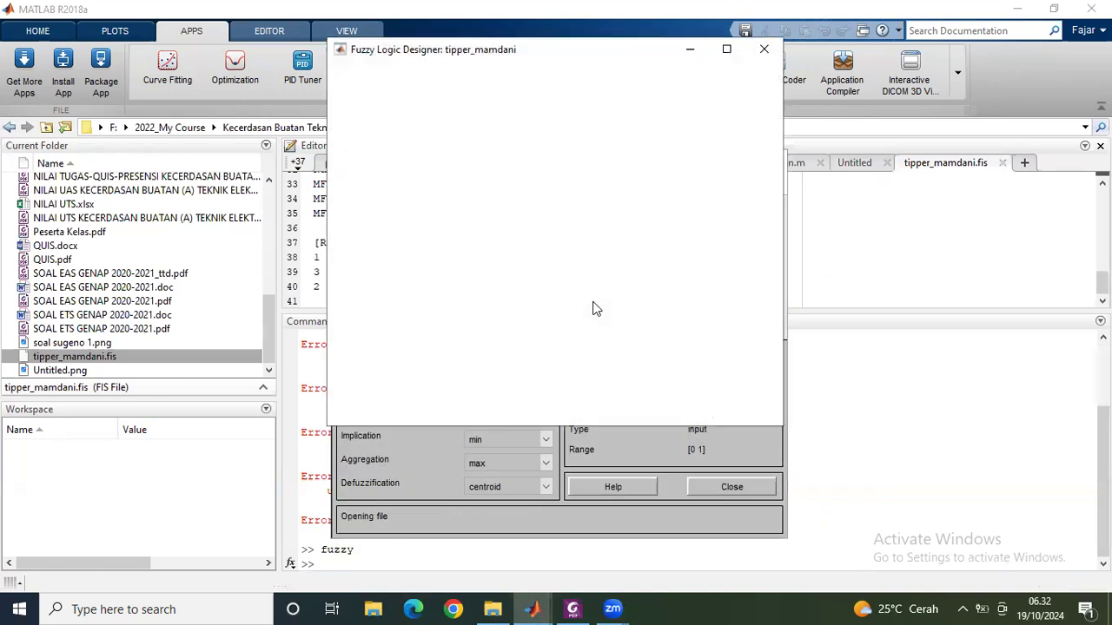